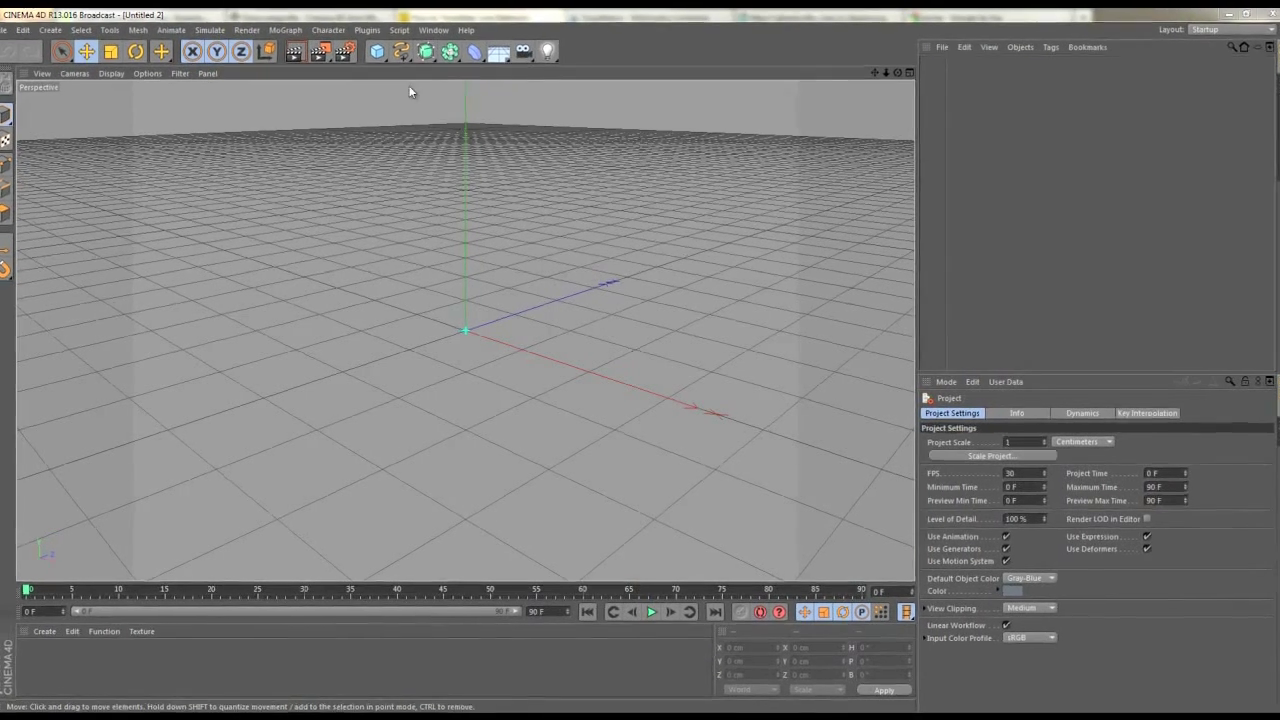
Add a Platonic icosahedron primitive with 100 cm radius at the scene origin
{"action": "left_click", "coordinate": [381, 57]}
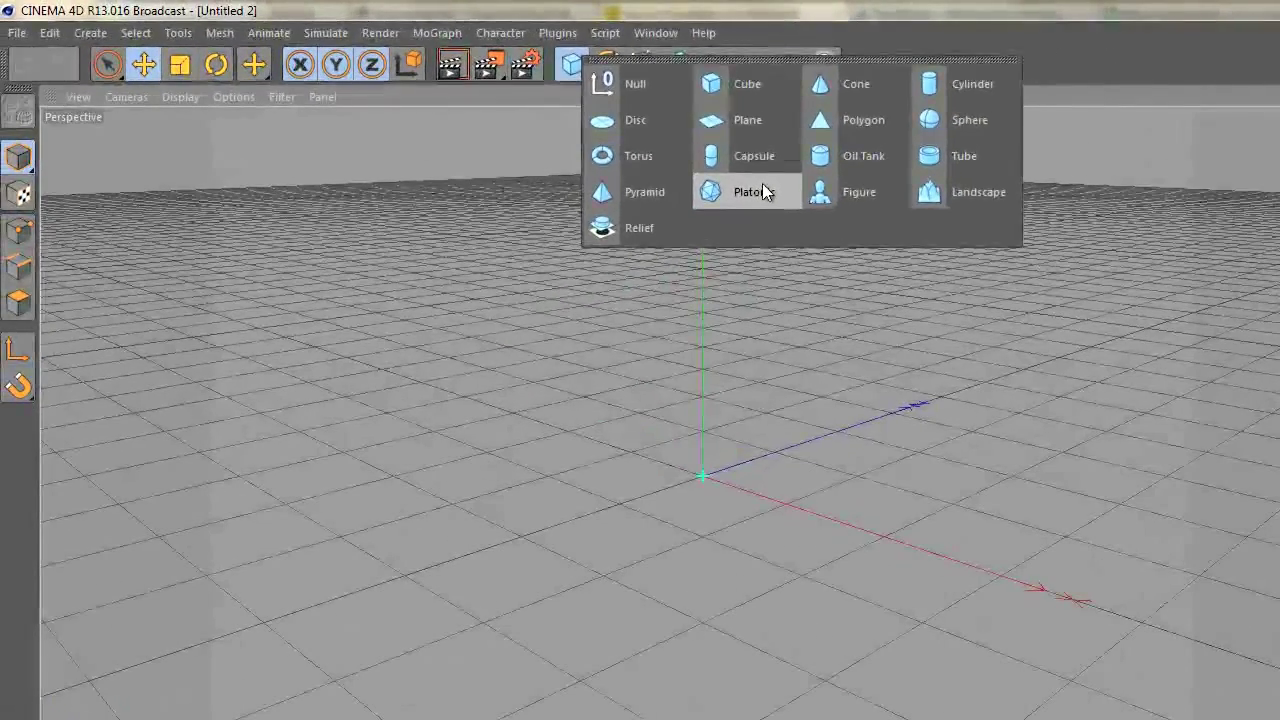
{"action": "left_click", "coordinate": [505, 132]}
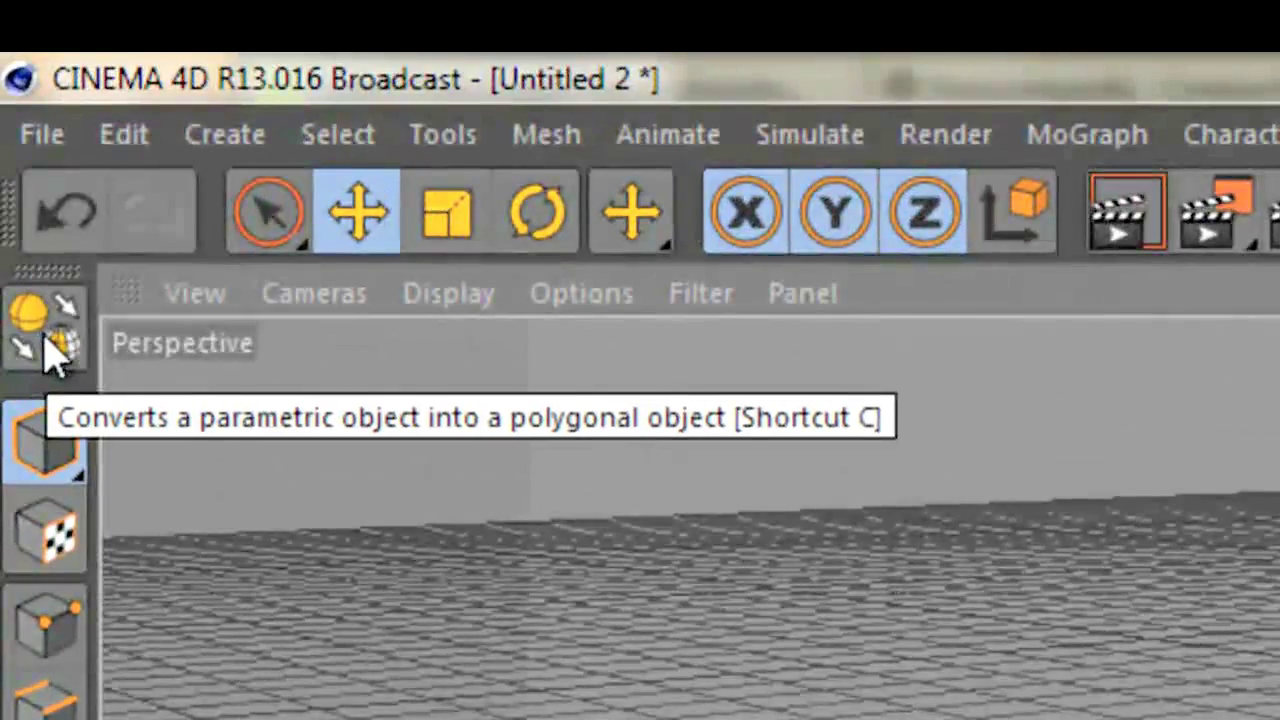
Make the Platonic object editable and switch to Polygon mode
{"action": "left_click", "coordinate": [45, 340]}
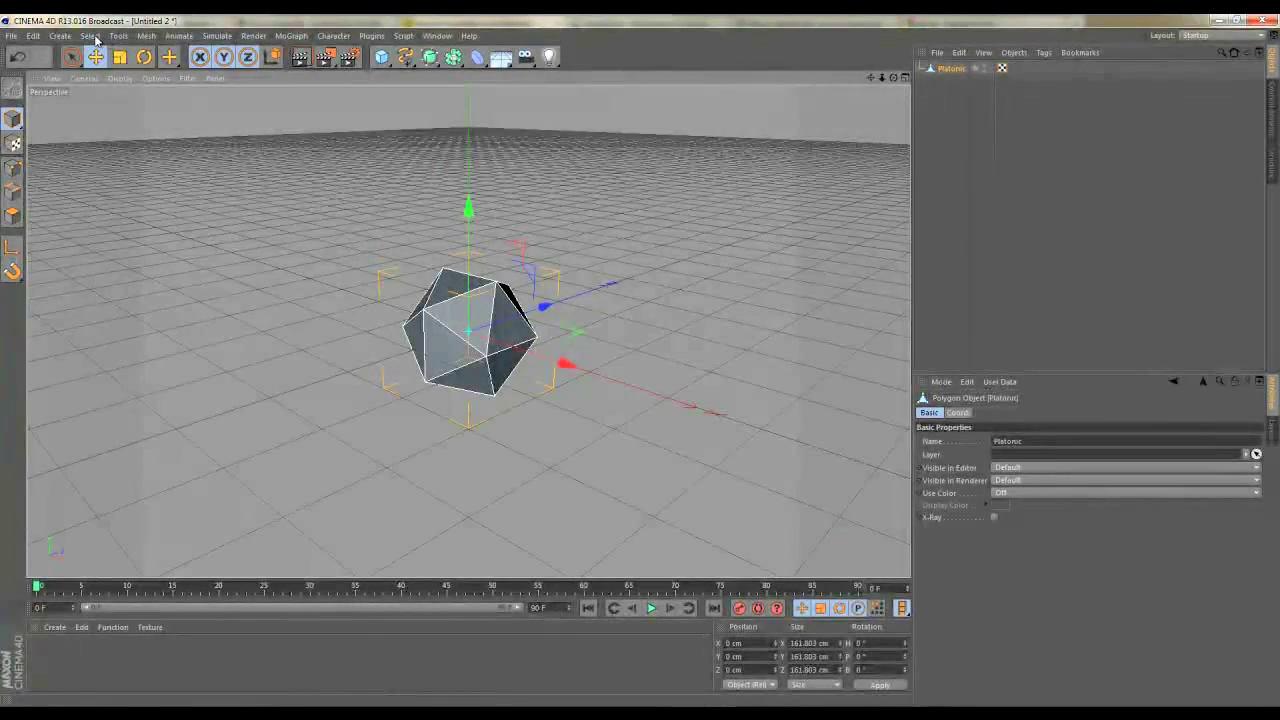
{"action": "left_click", "coordinate": [144, 36]}
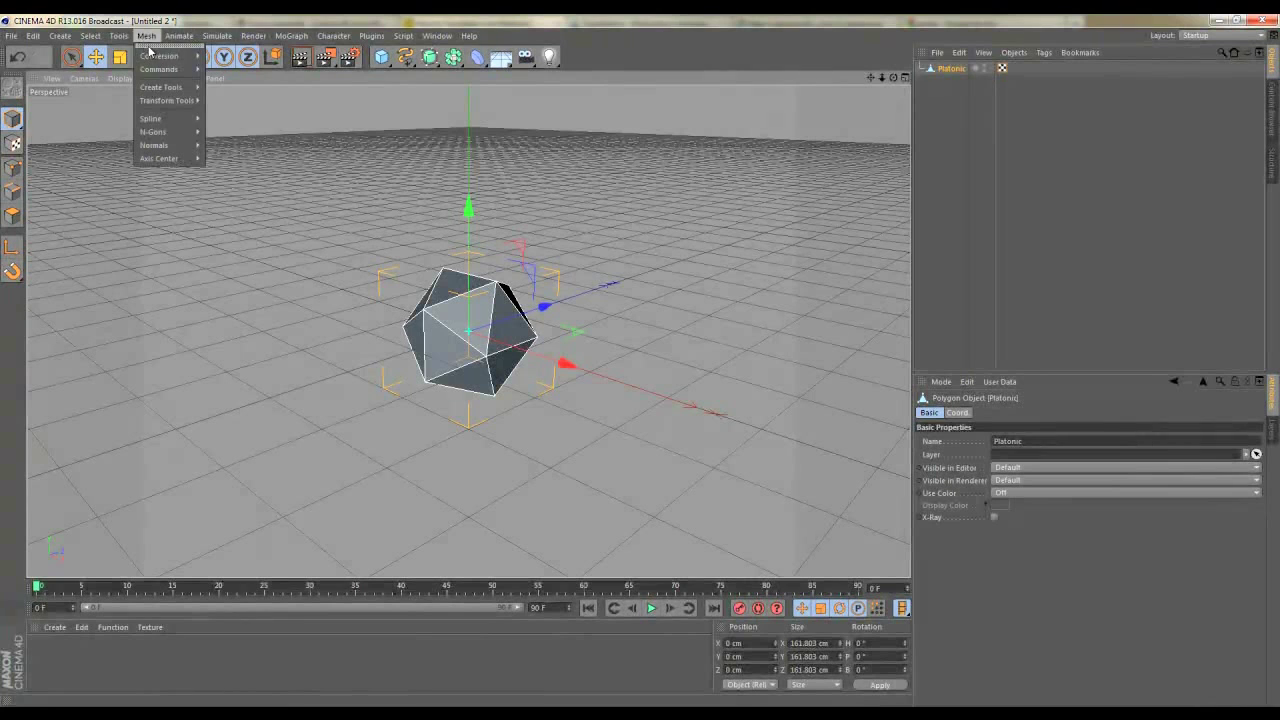
{"action": "mouse_move", "coordinate": [161, 87]}
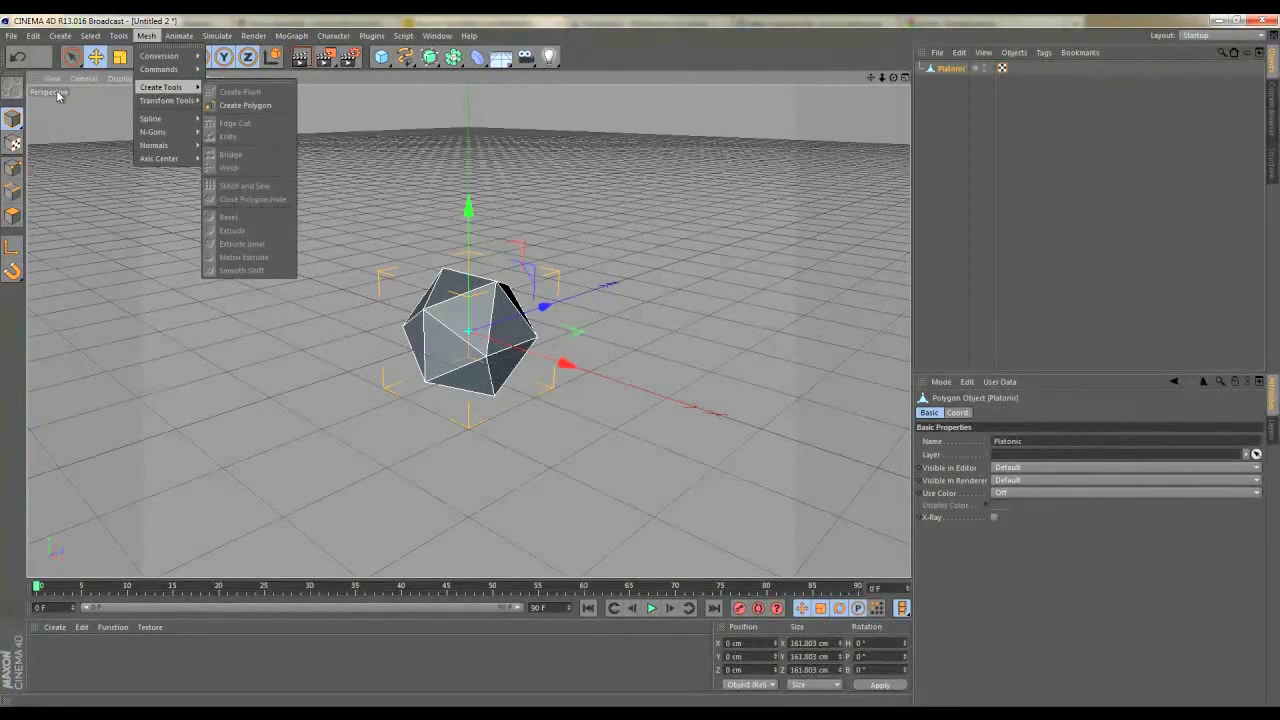
{"action": "left_click", "coordinate": [12, 217]}
{"action": "left_click", "coordinate": [13, 218]}
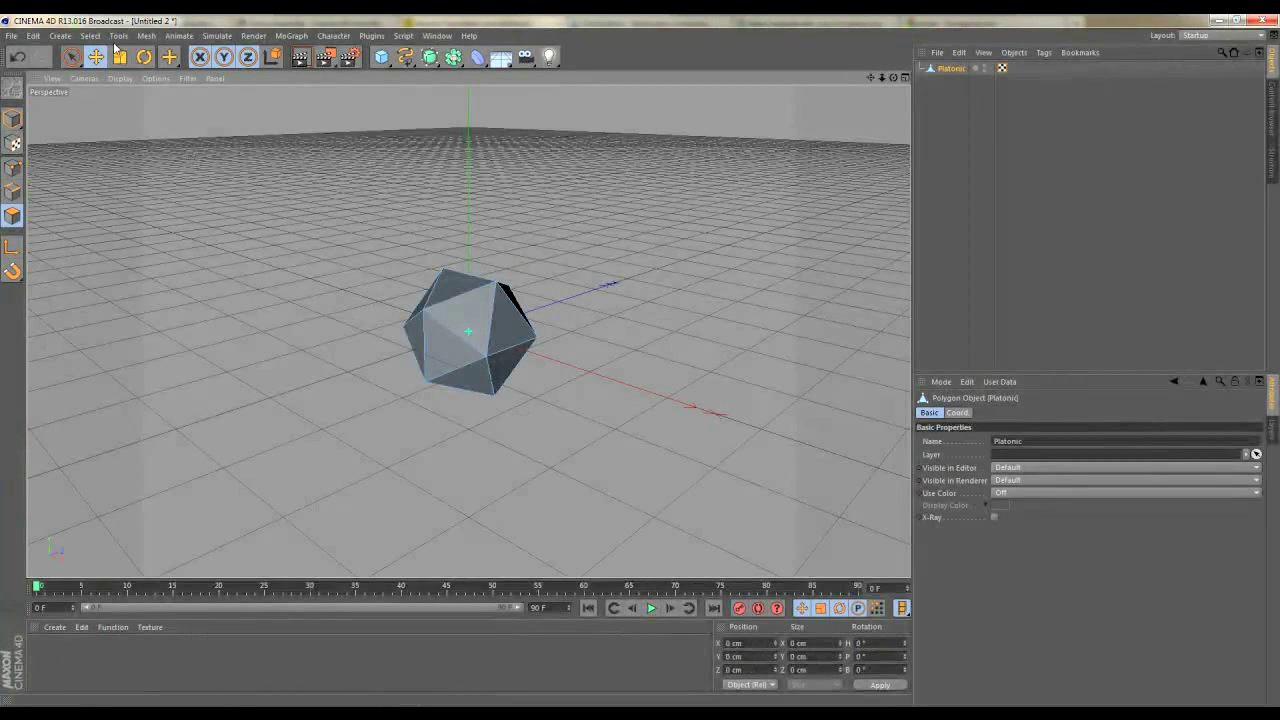
Select all 20 icosahedron faces with Select All, orbiting to confirm the back faces
{"action": "left_click_drag", "start_coordinate": [72, 60], "coordinate": [140, 91]}
{"action": "mouse_move", "coordinate": [279, 195]}
{"action": "left_mouse_down"}
{"action": "mouse_move", "coordinate": [615, 400]}
{"action": "mouse_move", "coordinate": [586, 428]}
{"action": "left_mouse_up"}
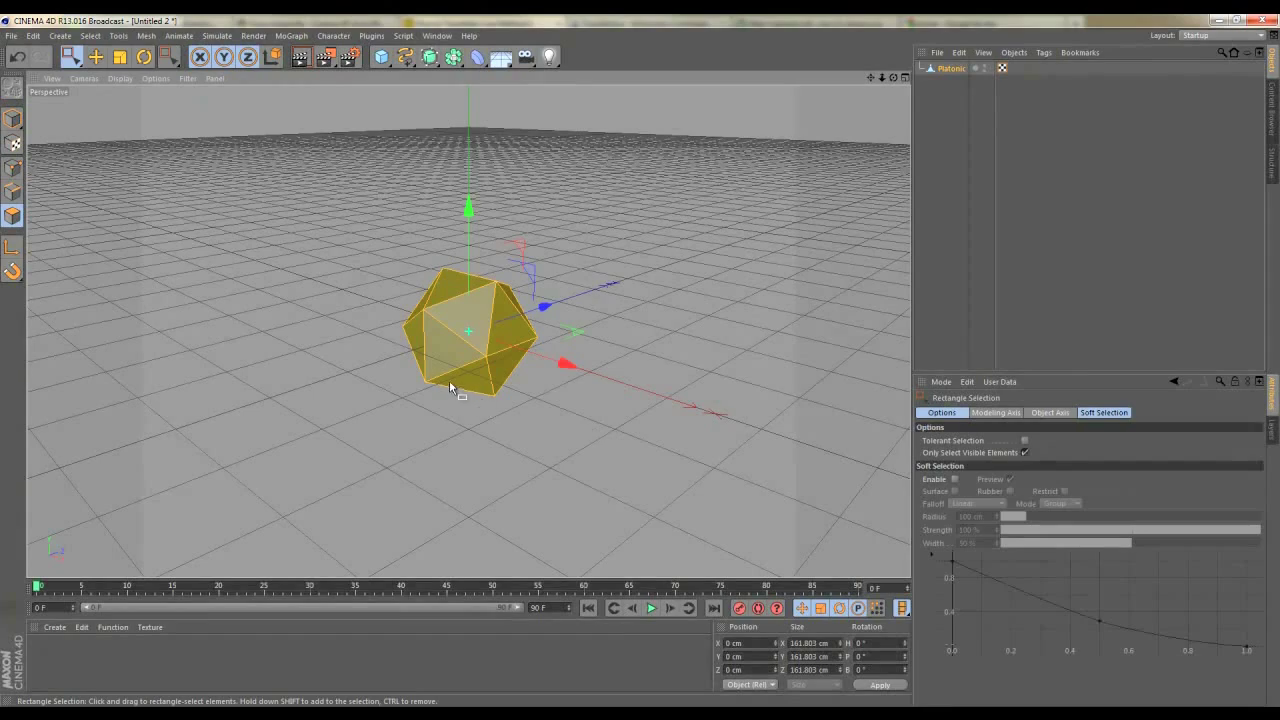
{"action": "mouse_move", "coordinate": [396, 340]}
{"action": "left_mouse_down", "text": "alt"}
{"action": "mouse_move", "coordinate": [856, 330]}
{"action": "mouse_move", "coordinate": [846, 277]}
{"action": "mouse_move", "coordinate": [838, 350]}
{"action": "left_mouse_up", "text": "alt"}
{"action": "mouse_move", "coordinate": [661, 426]}
{"action": "left_mouse_down", "text": "alt"}
{"action": "mouse_move", "coordinate": [346, 234]}
{"action": "mouse_move", "coordinate": [449, 443]}
{"action": "mouse_move", "coordinate": [246, 471]}
{"action": "mouse_move", "coordinate": [228, 457]}
{"action": "left_mouse_up", "text": "alt"}
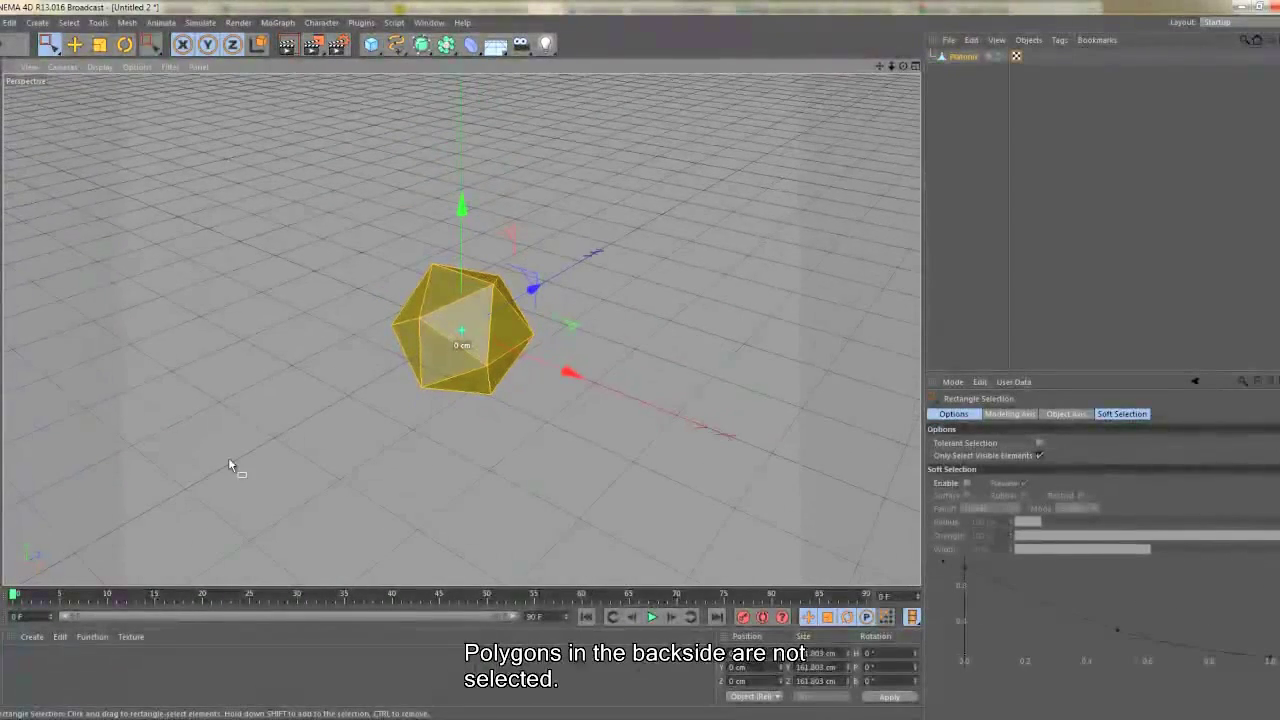
{"action": "left_click", "coordinate": [68, 22]}
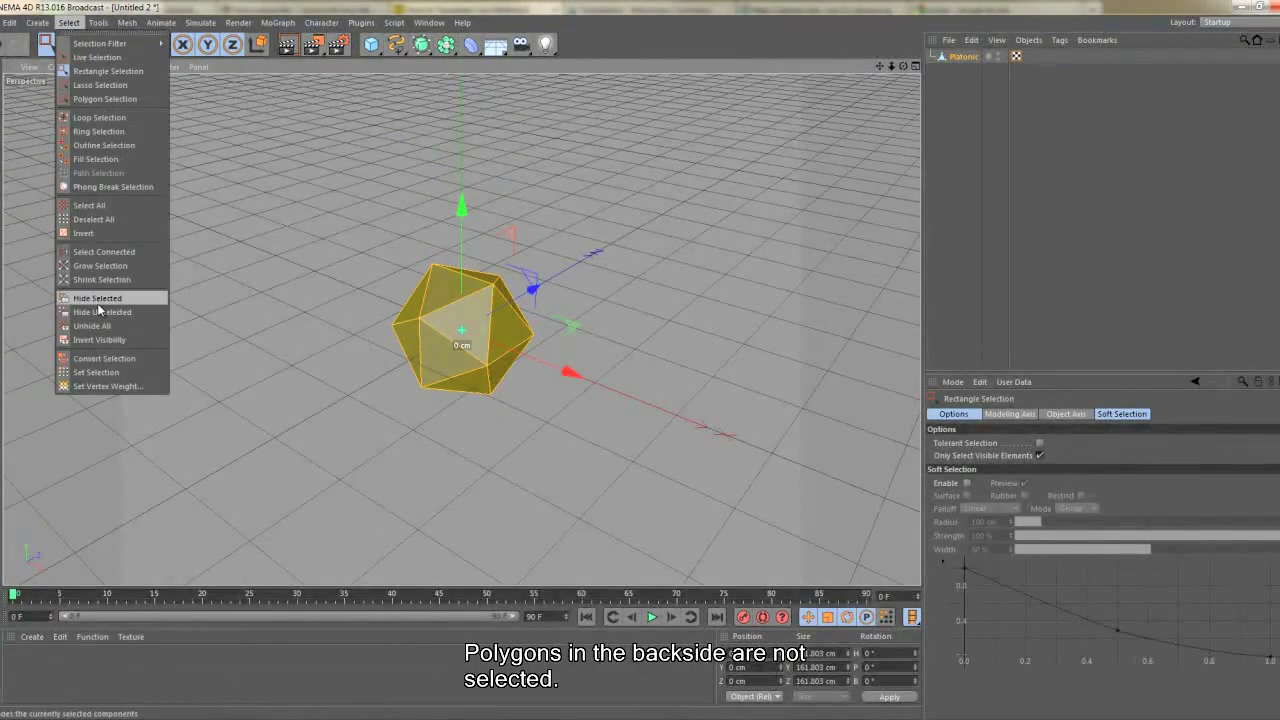
{"action": "left_click", "coordinate": [108, 205]}
{"action": "mouse_move", "coordinate": [424, 339]}
{"action": "left_mouse_down", "text": "alt"}
{"action": "mouse_move", "coordinate": [414, 334]}
{"action": "mouse_move", "coordinate": [534, 266]}
{"action": "mouse_move", "coordinate": [406, 349]}
{"action": "mouse_move", "coordinate": [347, 350]}
{"action": "left_mouse_up", "text": "alt"}
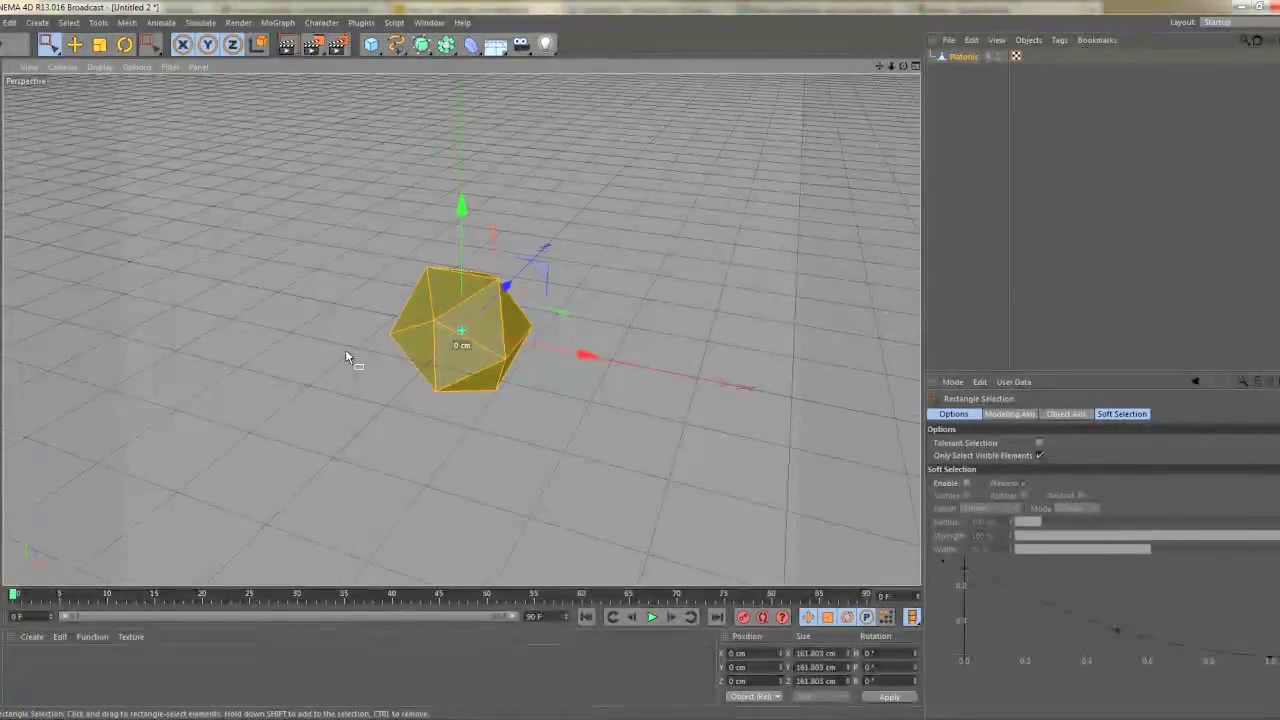
{"action": "left_click", "coordinate": [97, 23]}
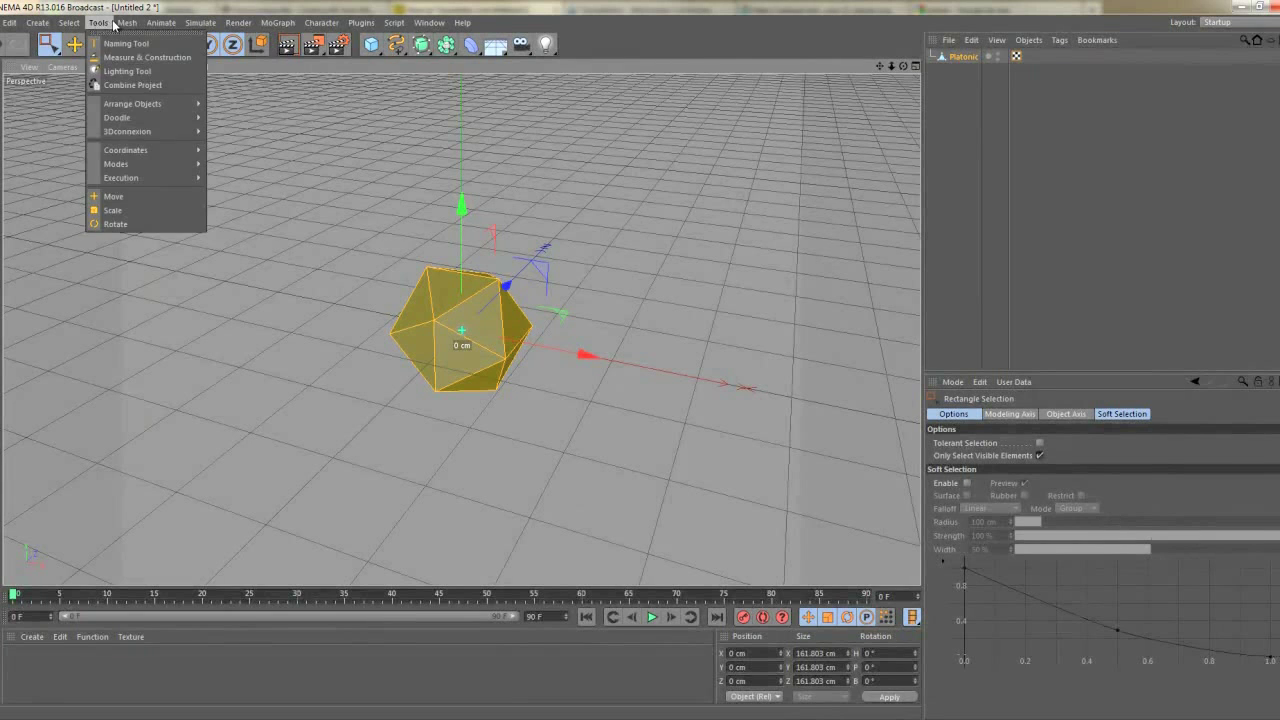
{"action": "mouse_move", "coordinate": [142, 76]}
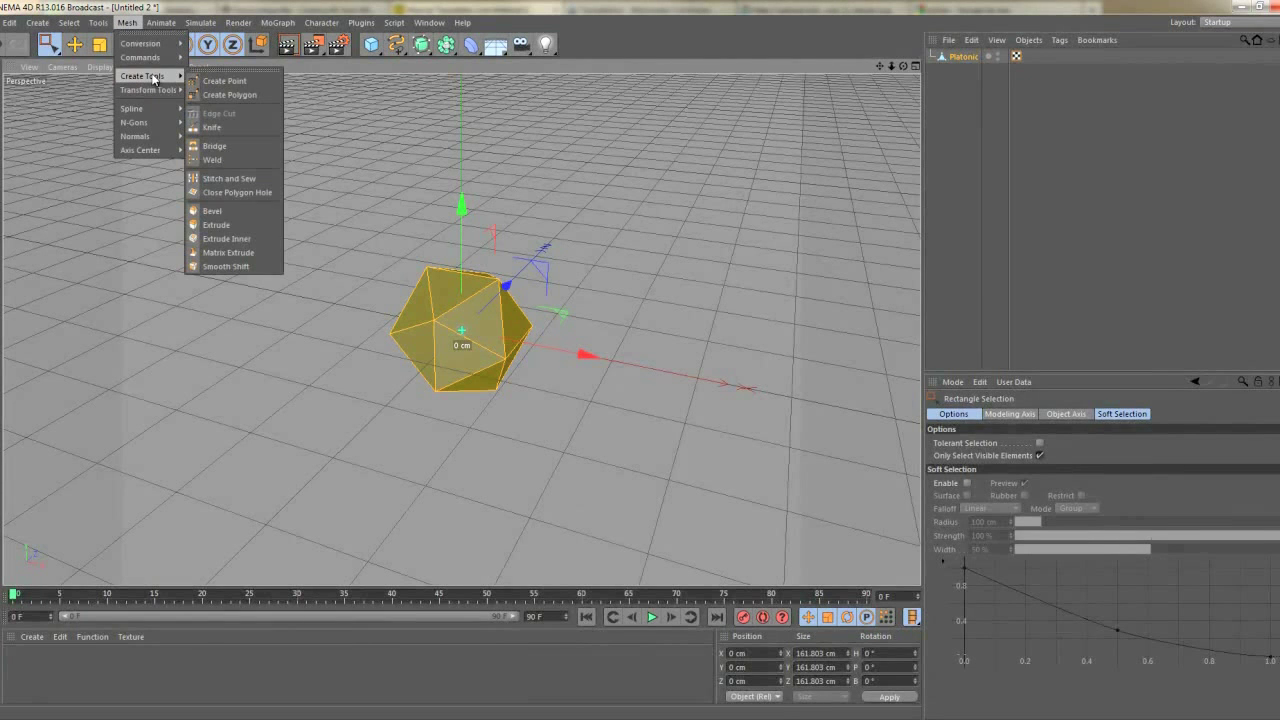
Apply Extrude Inner with Preserve Groups off and an 11.8 cm offset
{"action": "left_click", "coordinate": [226, 239]}
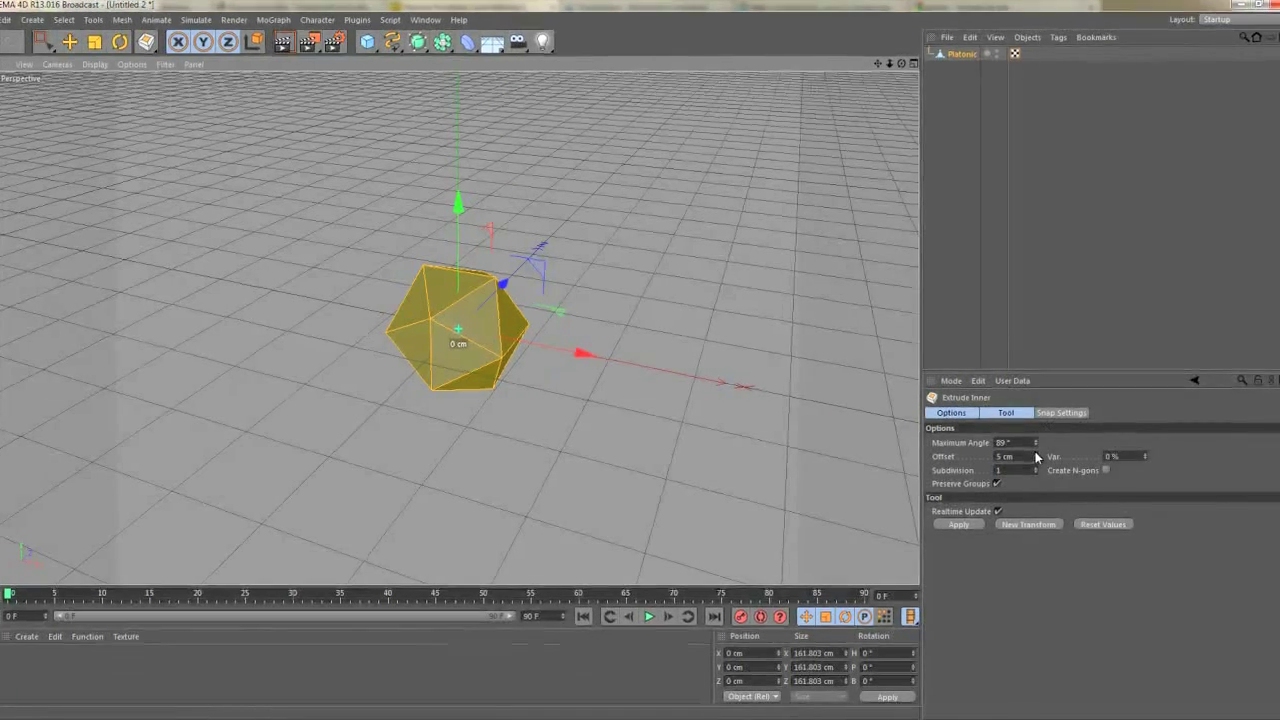
{"action": "left_click", "coordinate": [895, 340]}
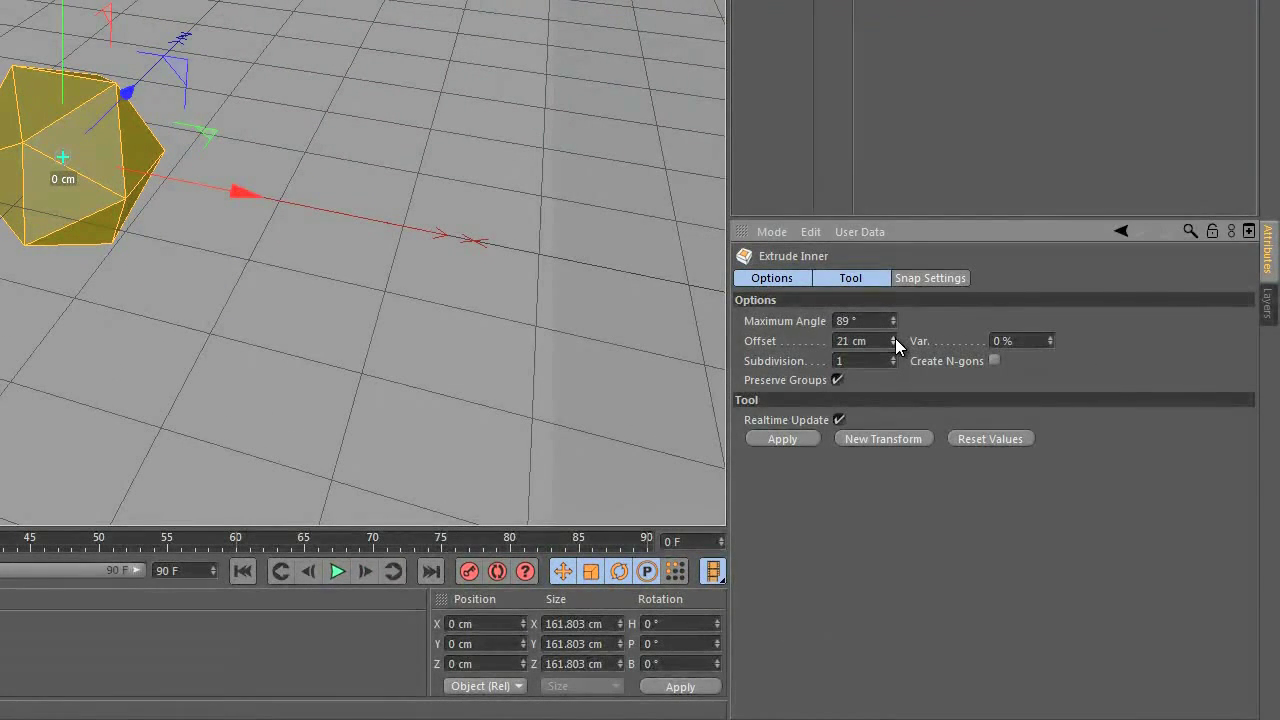
{"action": "left_click", "coordinate": [895, 347]}
{"action": "left_click", "coordinate": [895, 347]}
{"action": "left_click_drag", "start_coordinate": [895, 334], "coordinate": [895, 345]}
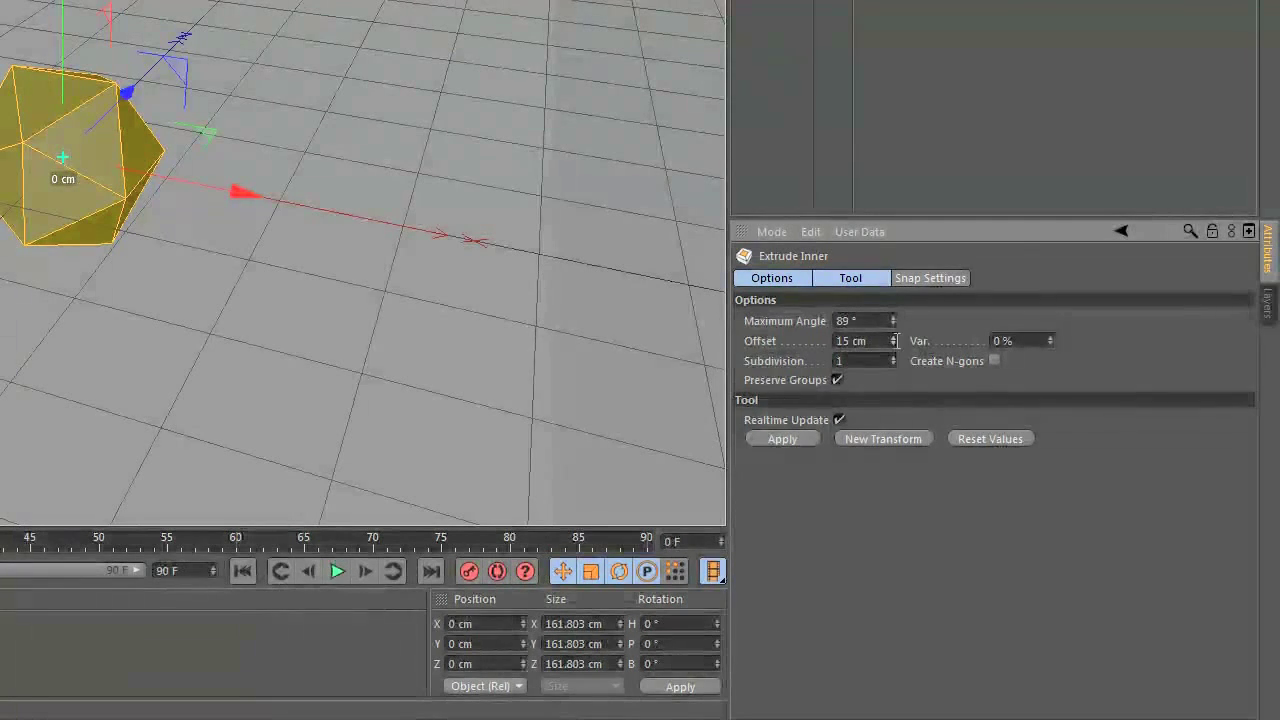
{"action": "left_click_drag", "start_coordinate": [166, 232], "coordinate": [120, 163]}
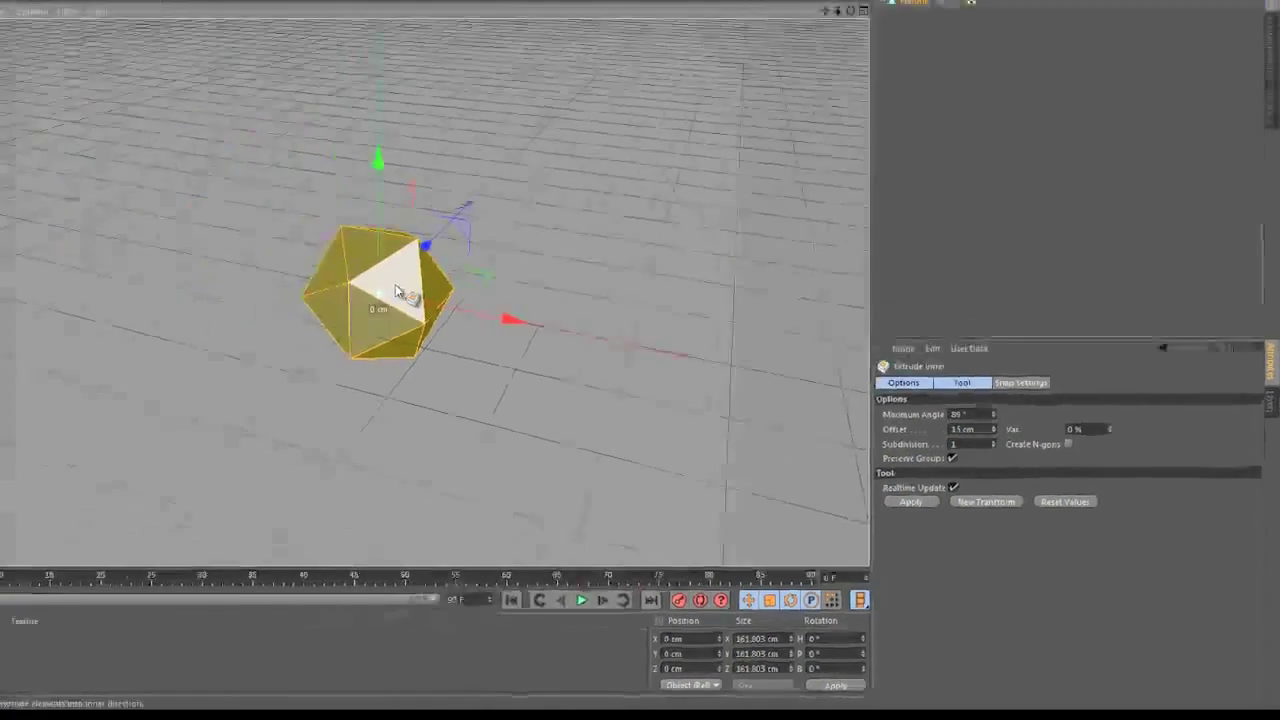
{"action": "left_click_drag", "start_coordinate": [641, 358], "coordinate": [644, 399]}
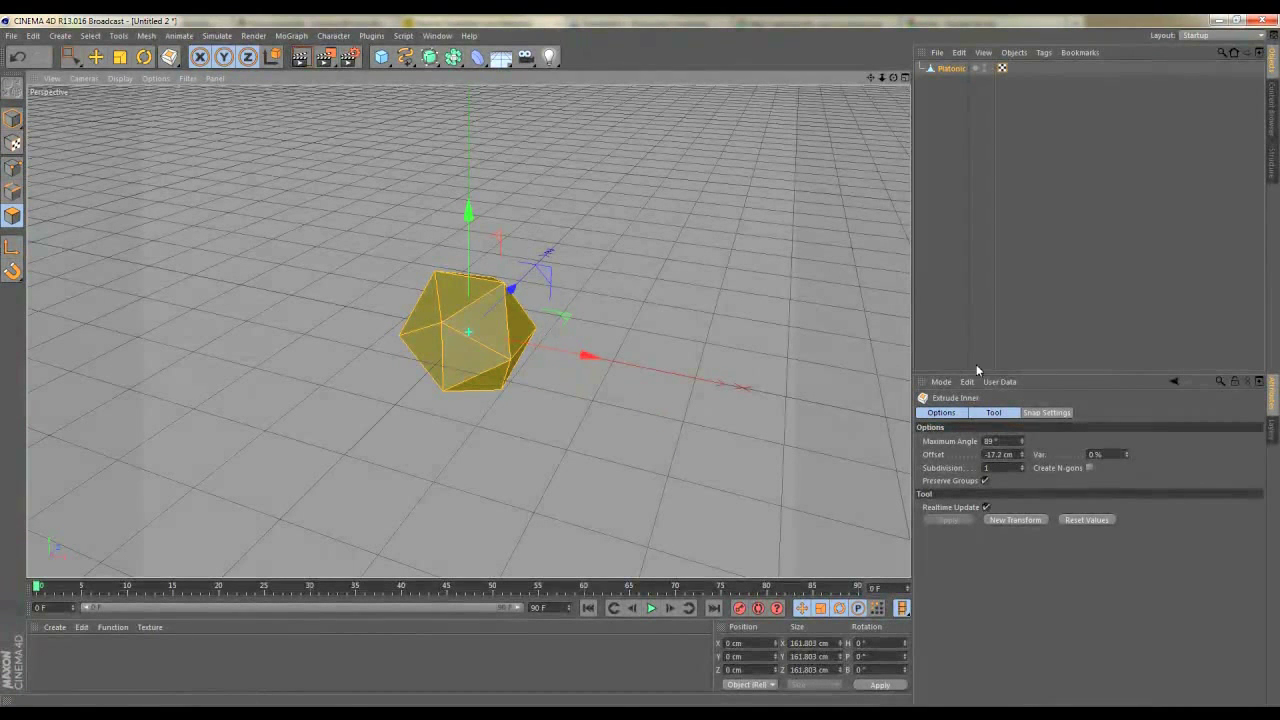
{"action": "left_click", "coordinate": [985, 481]}
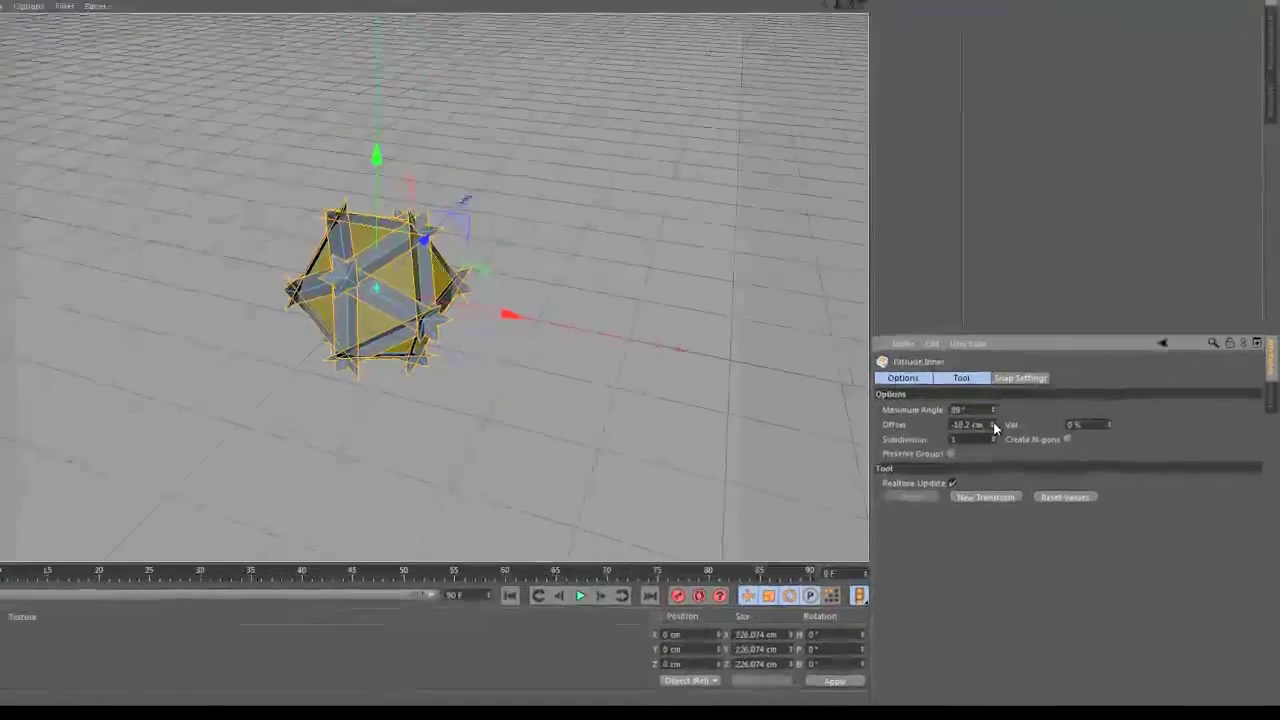
{"action": "left_click_drag", "start_coordinate": [1021, 454], "coordinate": [1022, 448]}
{"action": "left_click_drag", "start_coordinate": [932, 357], "coordinate": [932, 359]}
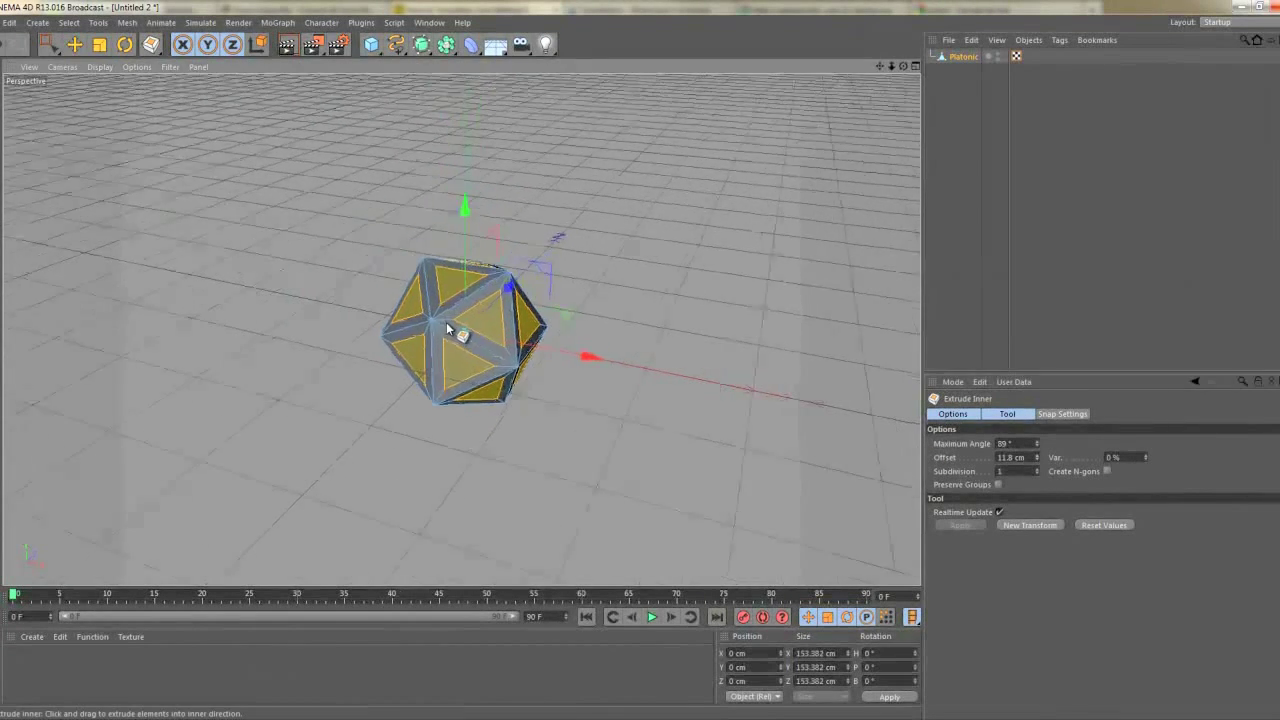
{"action": "scroll", "coordinate": [447, 327], "scroll_direction": "up", "scroll_amount": 5}
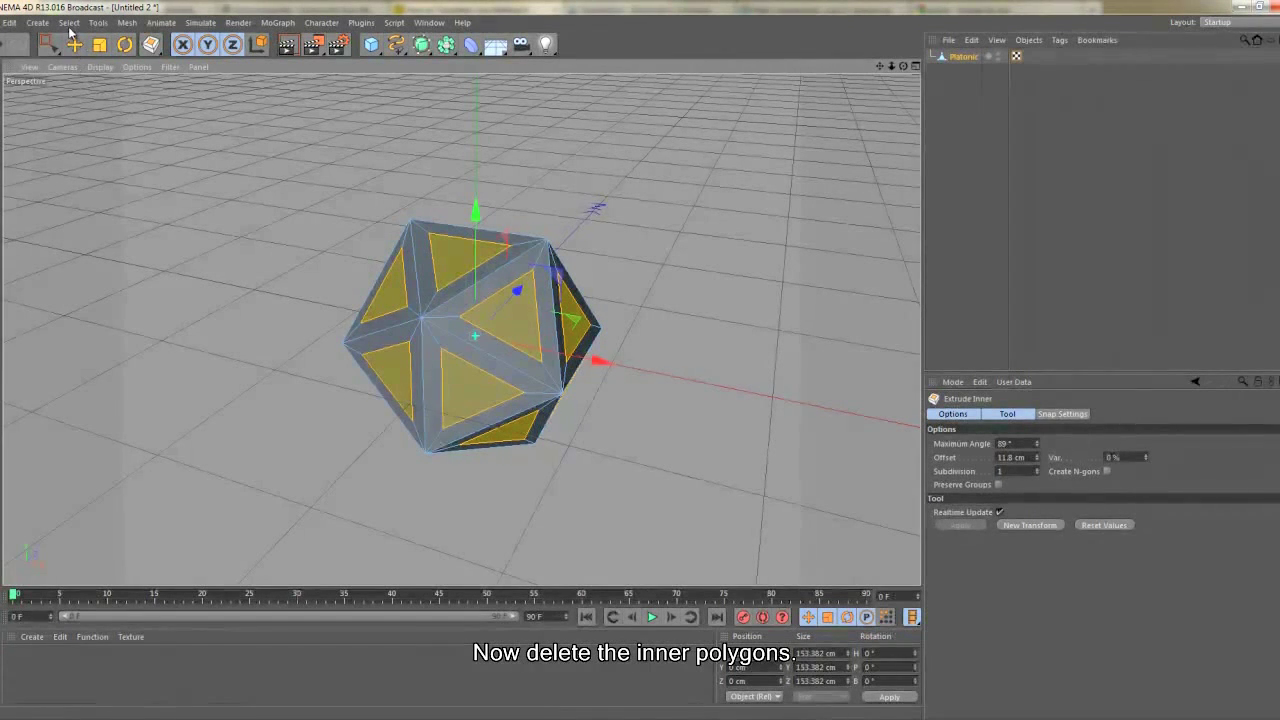
Delete the inset inner triangles, leaving an open lattice
{"action": "left_click", "coordinate": [12, 22]}
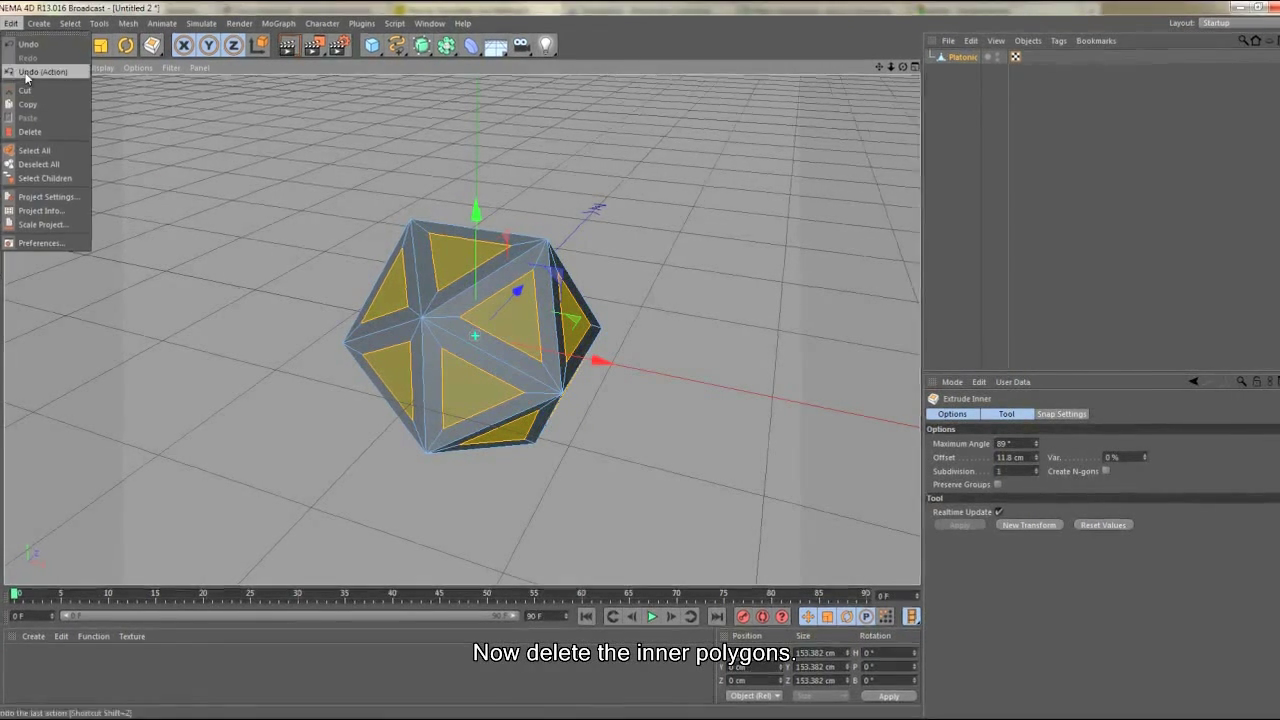
{"action": "left_click", "coordinate": [70, 125]}
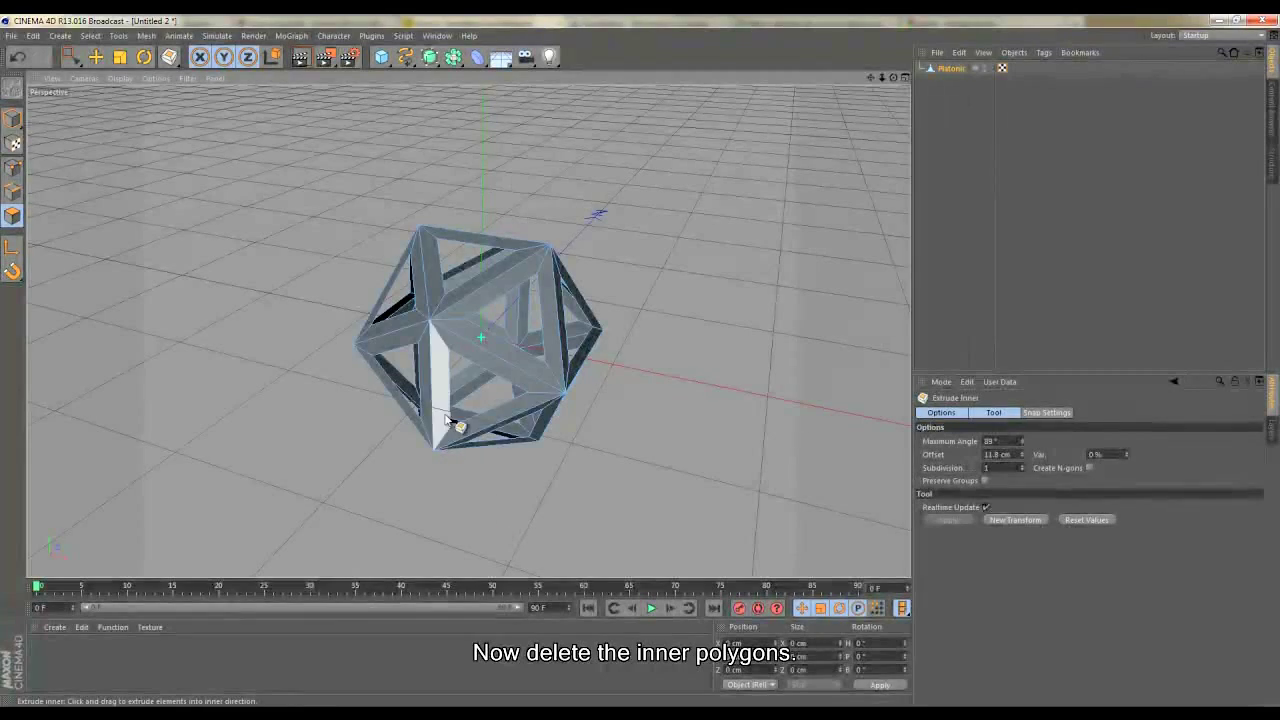
{"action": "mouse_move", "coordinate": [370, 410]}
{"action": "left_mouse_down", "text": "alt"}
{"action": "mouse_move", "coordinate": [332, 405]}
{"action": "mouse_move", "coordinate": [414, 420]}
{"action": "mouse_move", "coordinate": [520, 405]}
{"action": "mouse_move", "coordinate": [542, 336]}
{"action": "mouse_move", "coordinate": [307, 414]}
{"action": "left_mouse_up", "text": "alt"}
Select all remaining faces of the lattice
{"action": "left_click", "coordinate": [90, 35]}
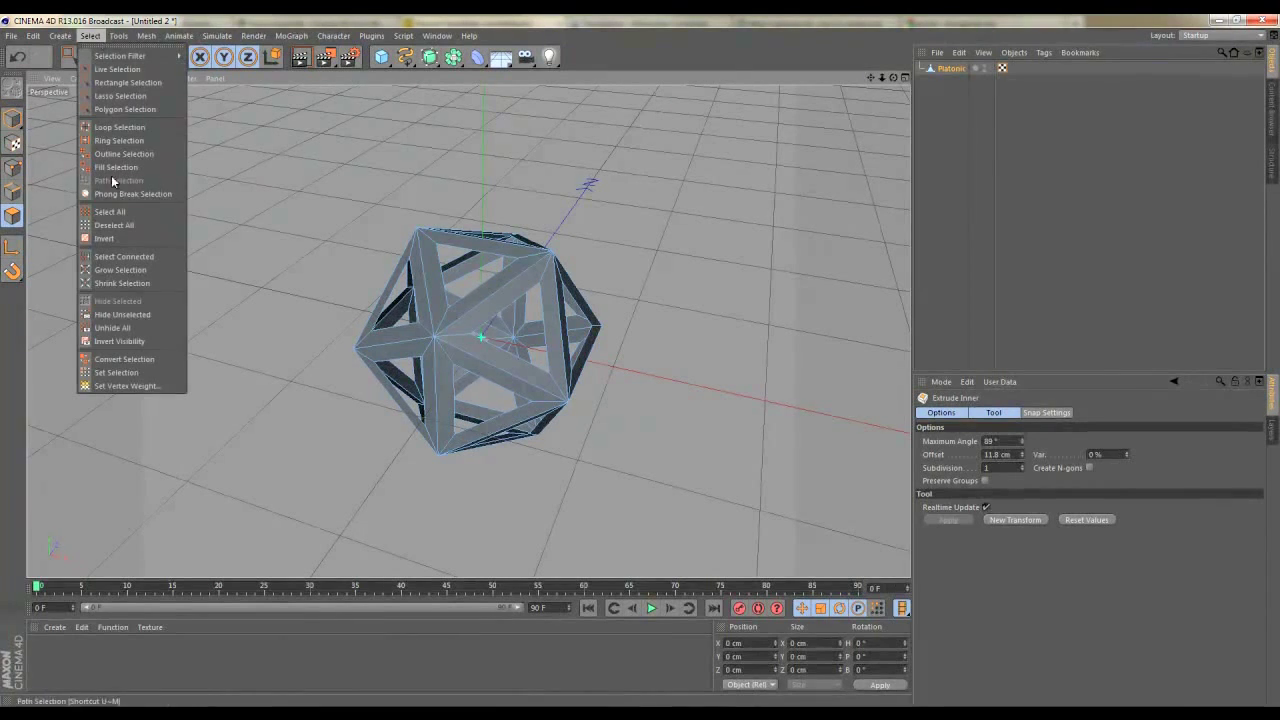
{"action": "left_click", "coordinate": [130, 222]}
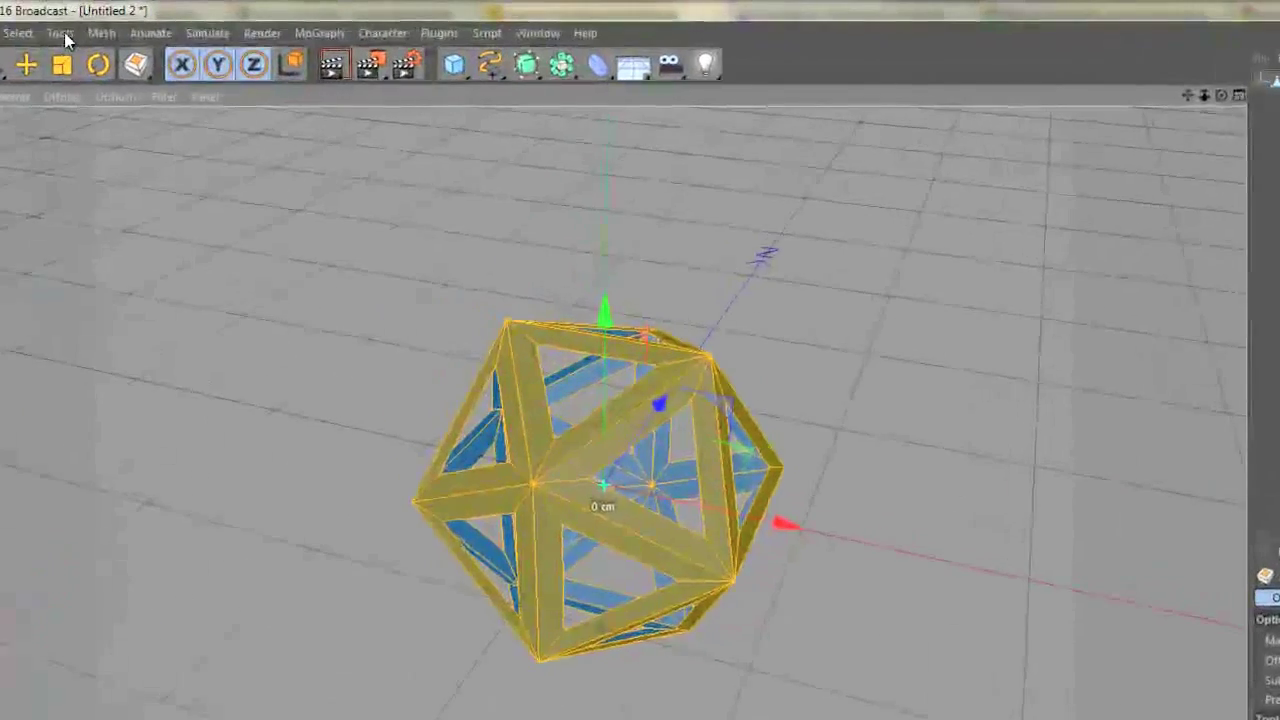
{"action": "left_click", "coordinate": [120, 35]}
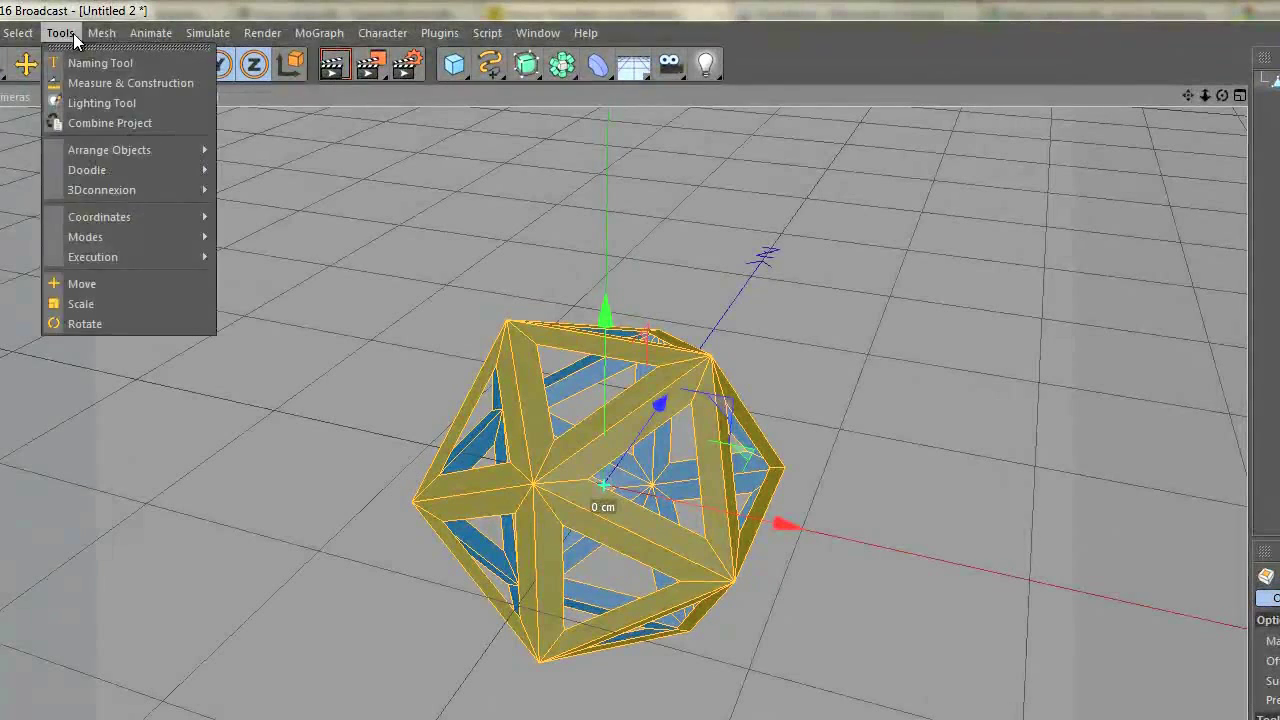
{"action": "mouse_move", "coordinate": [124, 110]}
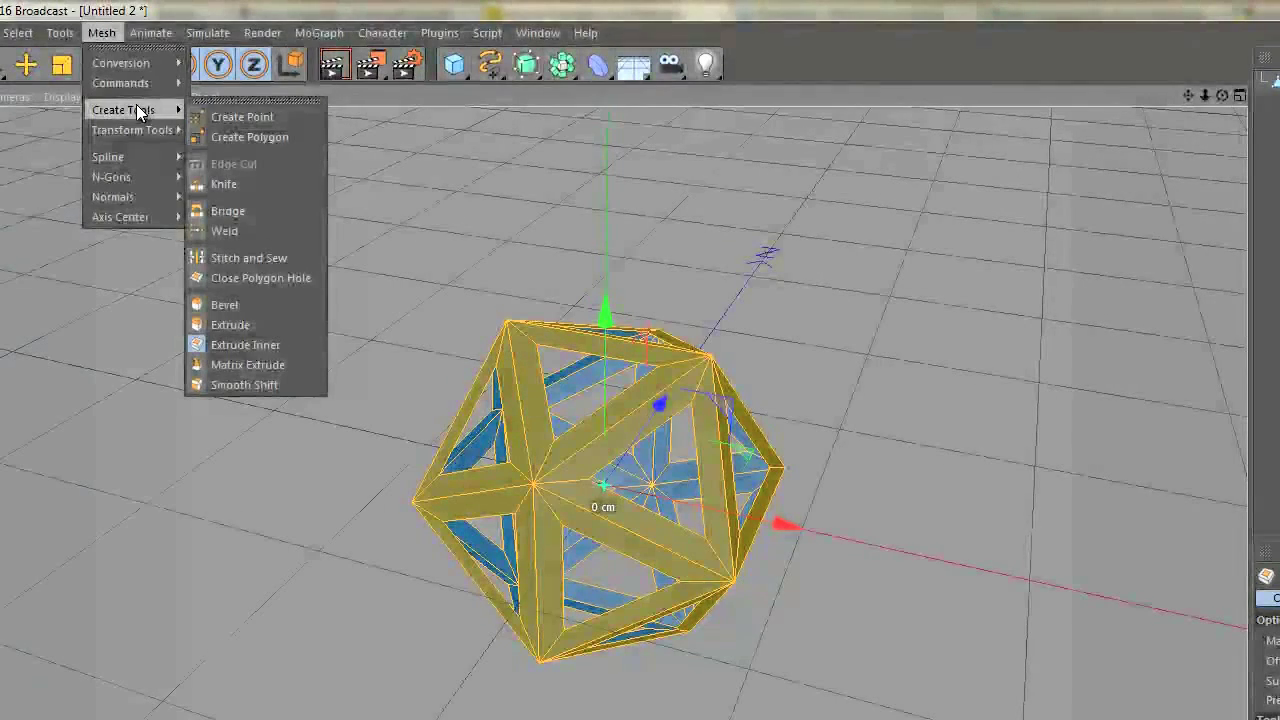
Extrude the lattice faces 20.2 cm with Create Caps enabled
{"action": "left_click", "coordinate": [265, 330]}
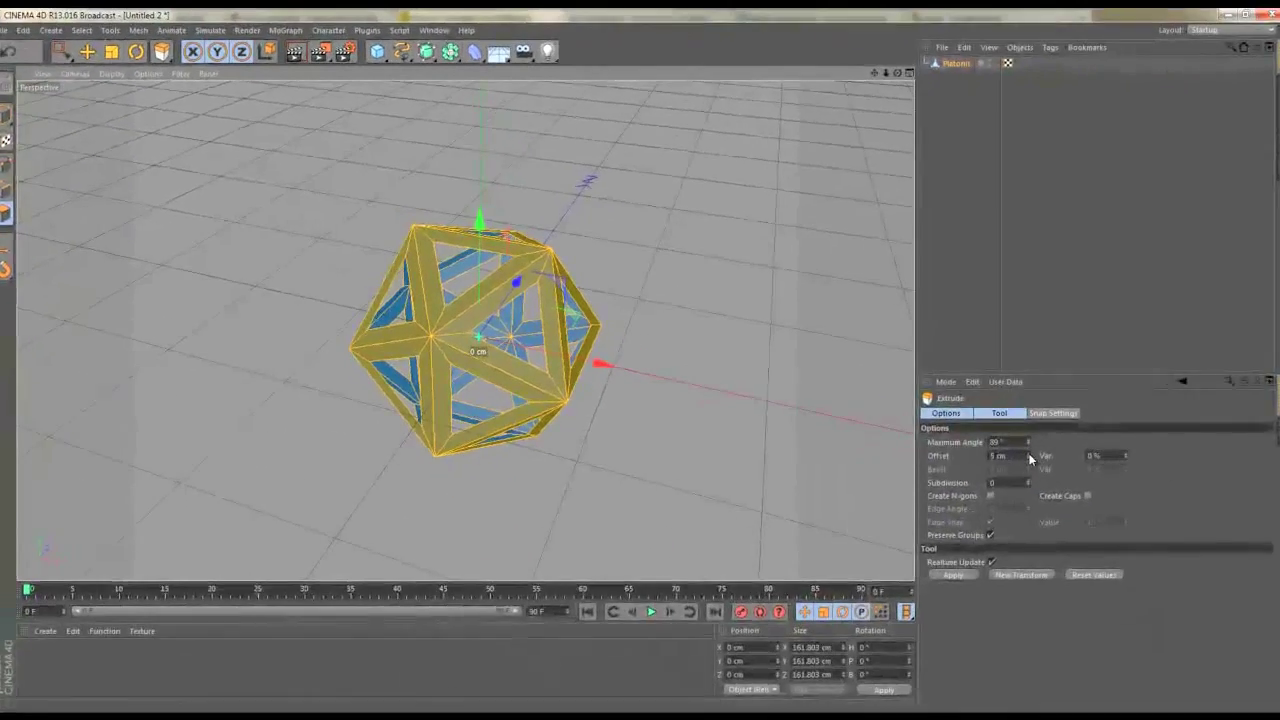
{"action": "left_click_drag", "start_coordinate": [1038, 459], "coordinate": [1038, 455]}
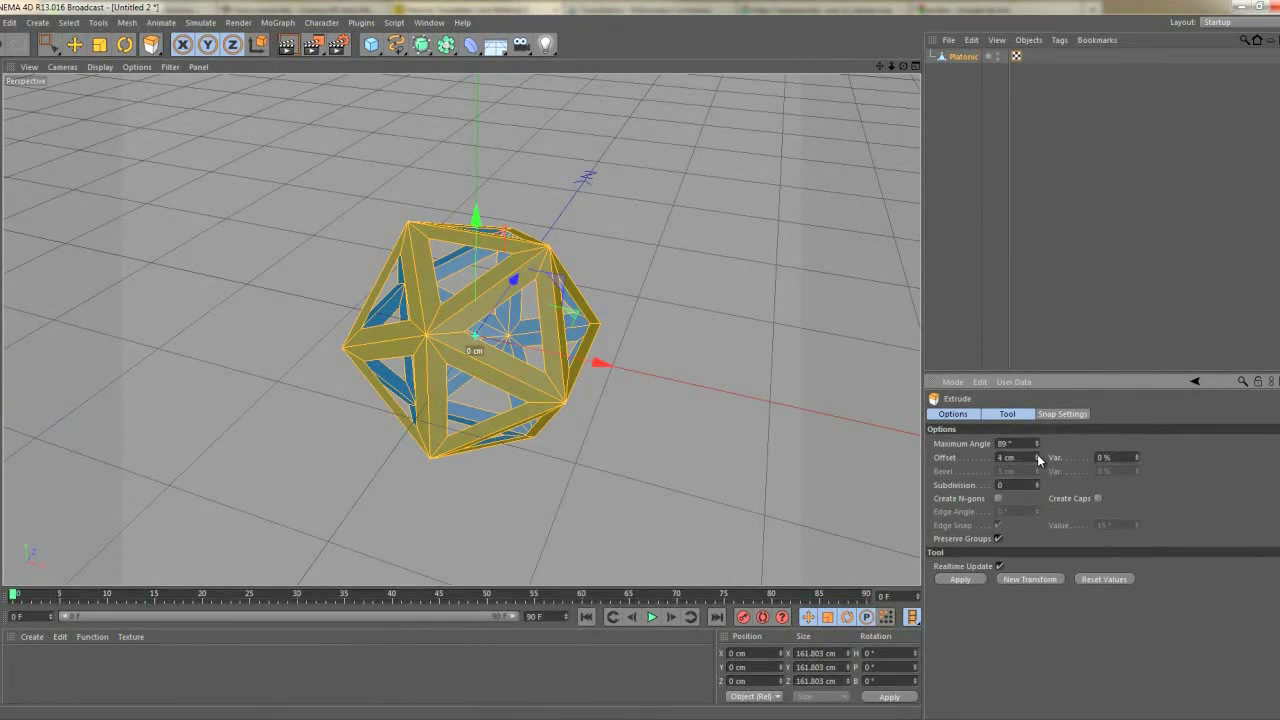
{"action": "left_click_drag", "start_coordinate": [1038, 459], "coordinate": [1038, 457]}
{"action": "left_click", "coordinate": [998, 498]}
{"action": "left_click", "coordinate": [997, 538]}
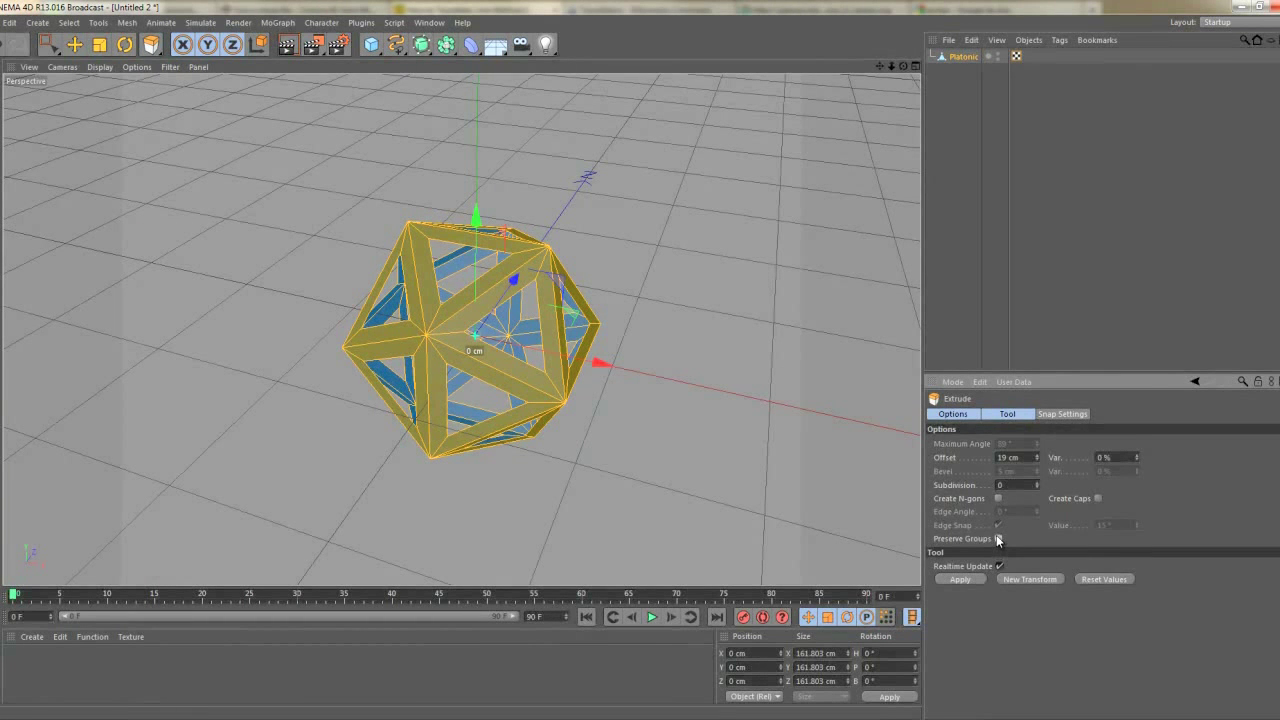
{"action": "left_click", "coordinate": [1038, 462]}
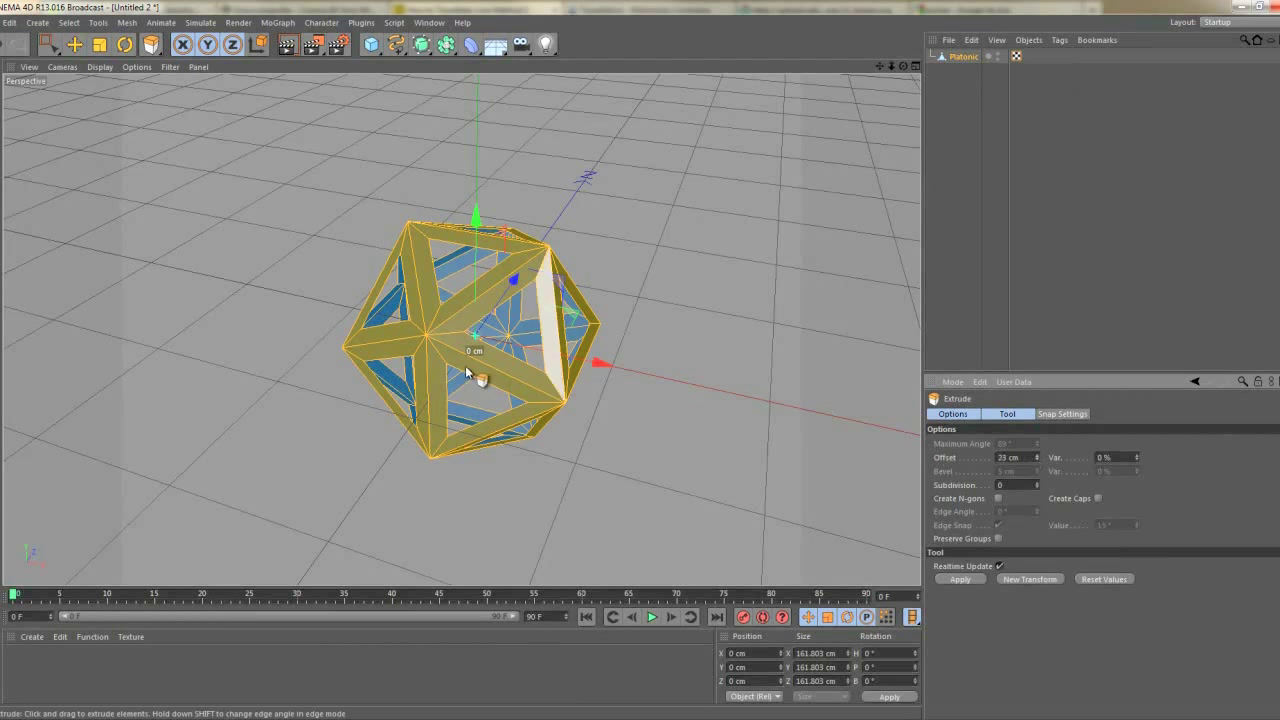
{"action": "left_click_drag", "start_coordinate": [454, 339], "coordinate": [644, 364]}
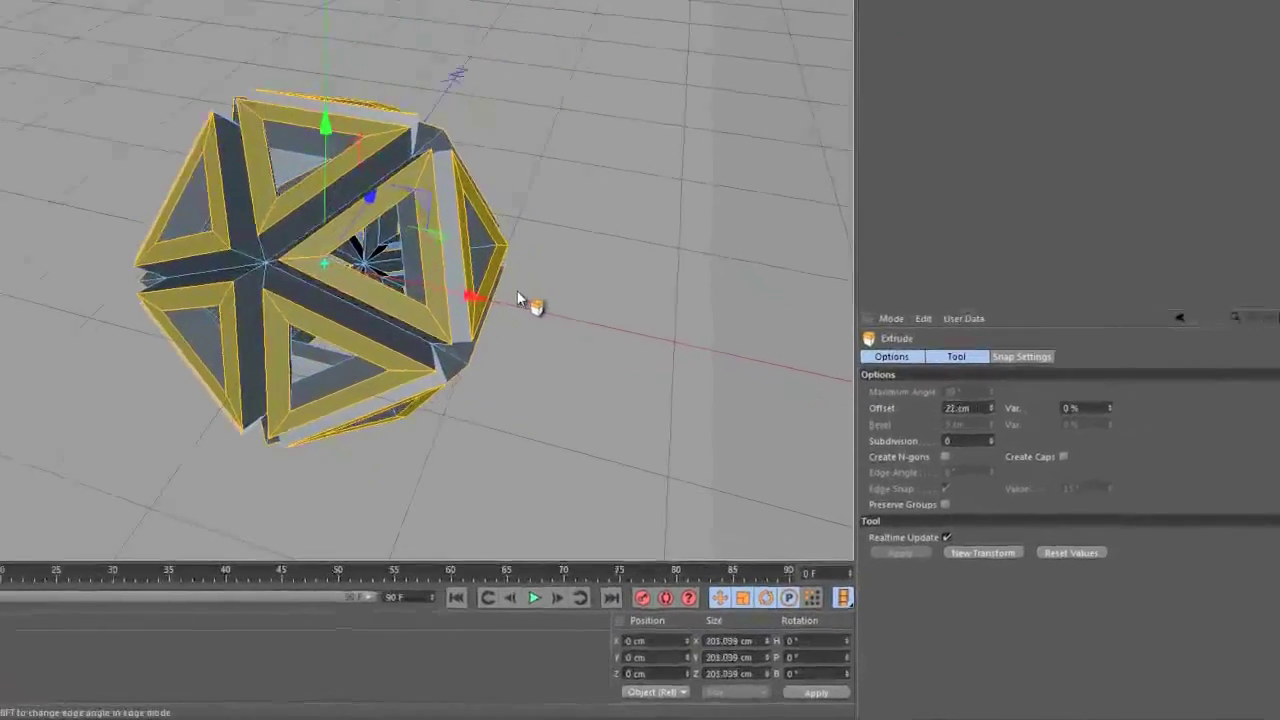
{"action": "left_click_drag", "start_coordinate": [510, 291], "coordinate": [365, 273]}
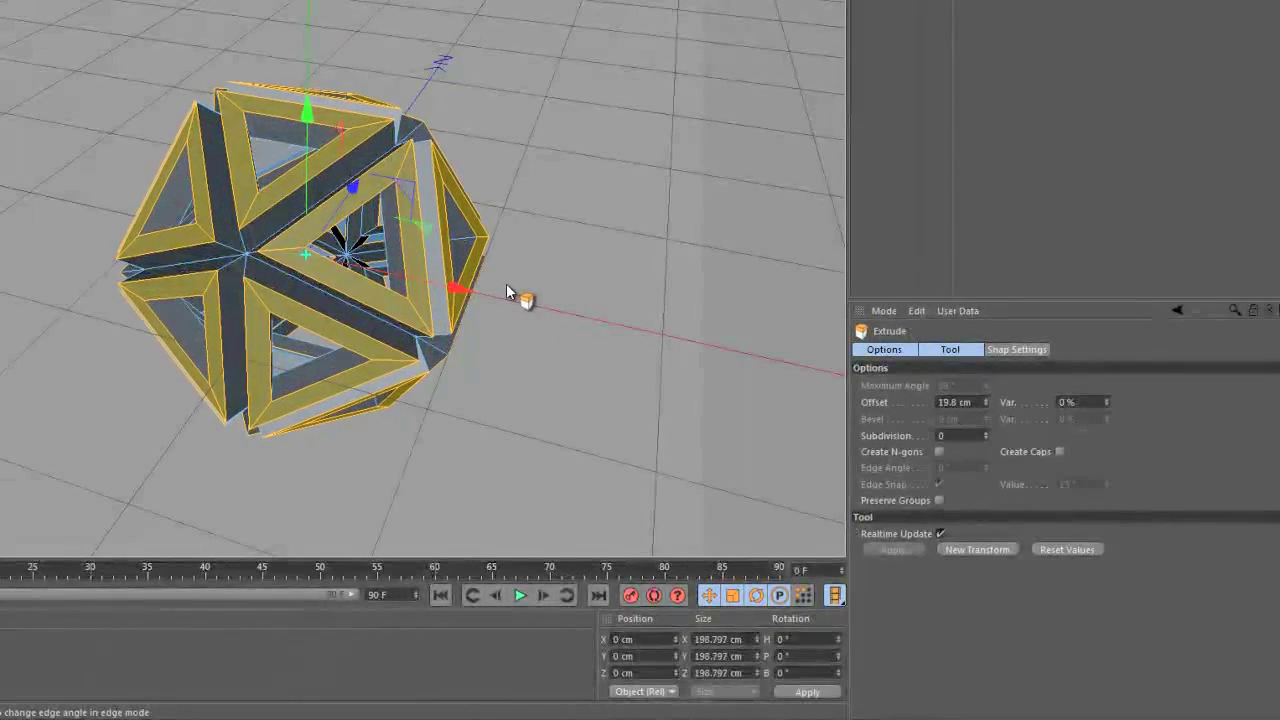
{"action": "left_click", "coordinate": [938, 500]}
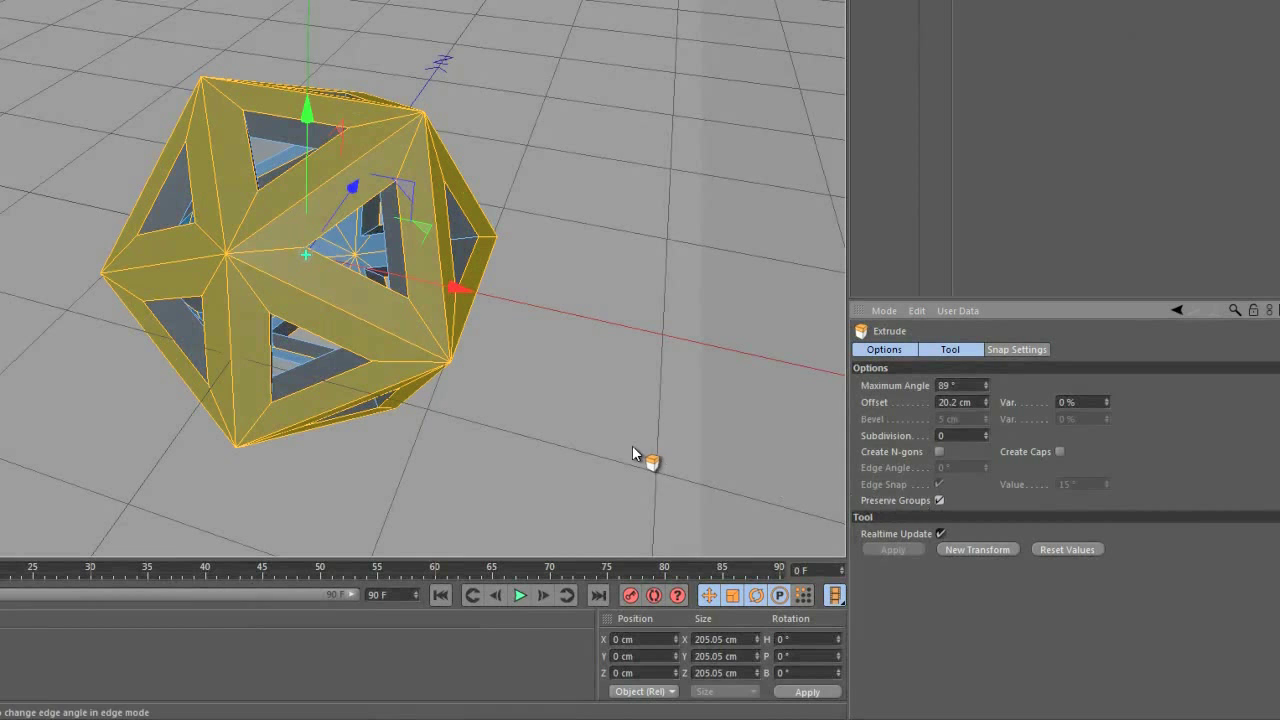
{"action": "left_click", "coordinate": [1059, 451]}
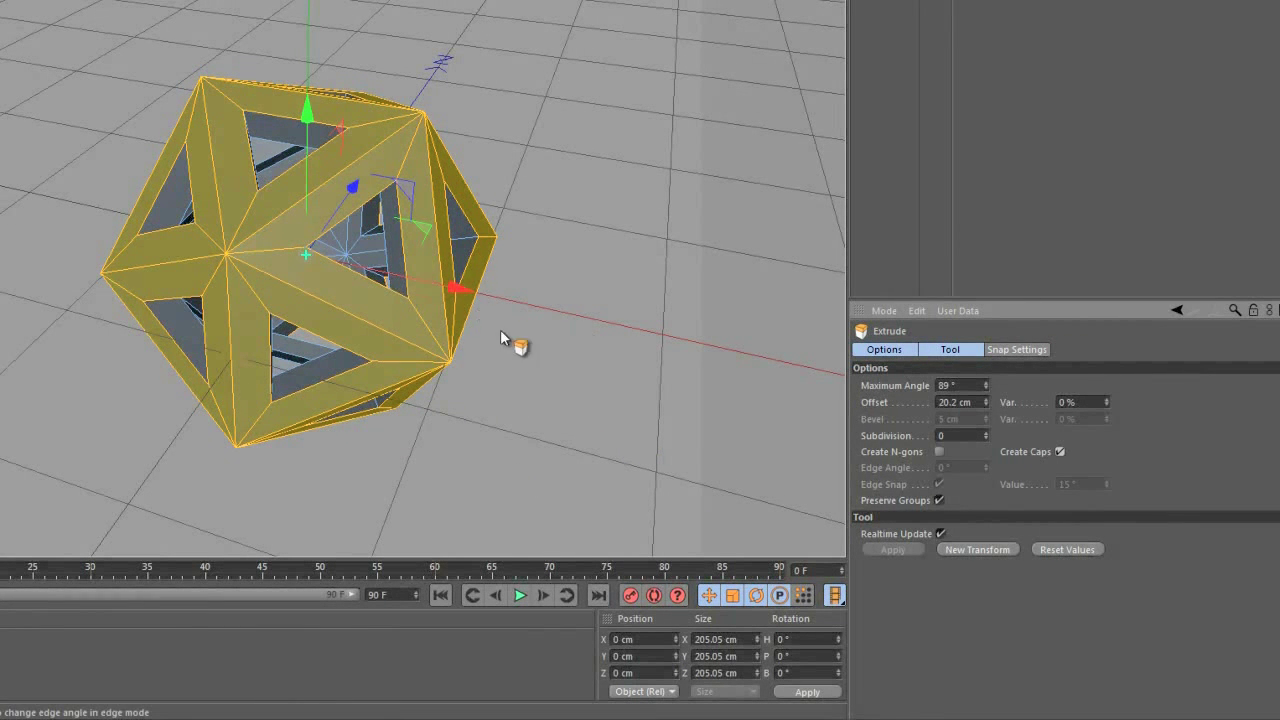
Zoom out and orbit to inspect the thickened lattice frame
{"action": "left_click_drag", "start_coordinate": [517, 325], "coordinate": [308, 228]}
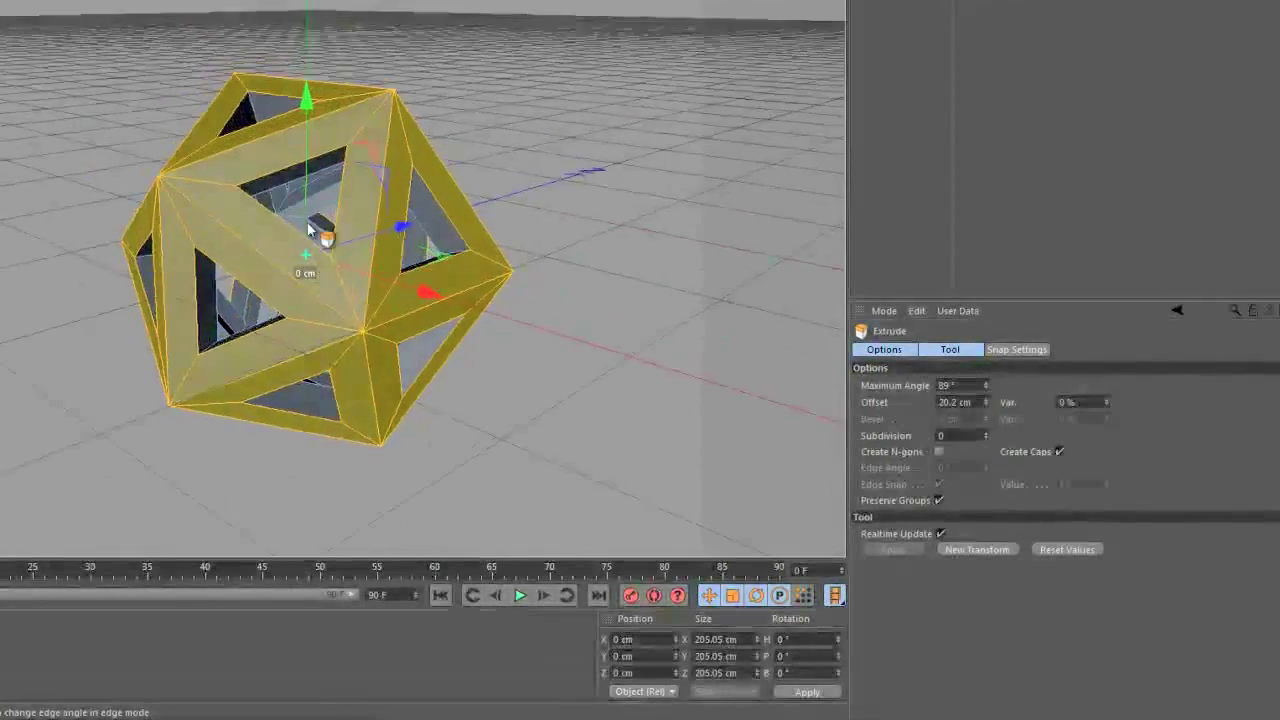
{"action": "scroll", "coordinate": [308, 228], "scroll_direction": "up", "scroll_amount": 2}
{"action": "scroll", "coordinate": [306, 206], "scroll_direction": "up", "scroll_amount": 3}
{"action": "scroll", "coordinate": [314, 220], "scroll_direction": "up", "scroll_amount": 4}
{"action": "scroll", "coordinate": [323, 257], "scroll_direction": "up", "scroll_amount": 1}
{"action": "mouse_move", "coordinate": [295, 217]}
{"action": "left_mouse_down", "text": "alt"}
{"action": "mouse_move", "coordinate": [417, 394]}
{"action": "mouse_move", "coordinate": [490, 390]}
{"action": "mouse_move", "coordinate": [586, 331]}
{"action": "mouse_move", "coordinate": [420, 320]}
{"action": "mouse_move", "coordinate": [352, 265]}
{"action": "left_mouse_up", "text": "alt"}
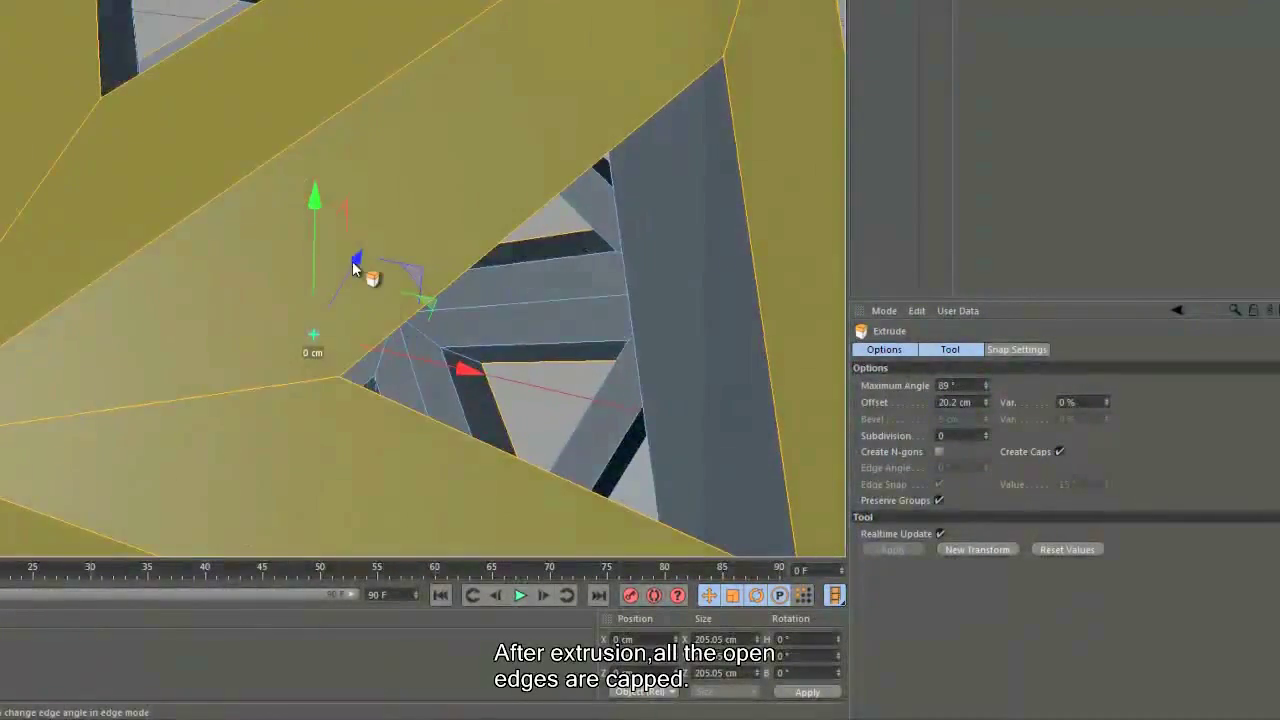
{"action": "scroll", "coordinate": [348, 248], "scroll_direction": "down", "scroll_amount": 3}
{"action": "scroll", "coordinate": [342, 236], "scroll_direction": "down", "scroll_amount": 2}
{"action": "scroll", "coordinate": [342, 237], "scroll_direction": "down", "scroll_amount": 2}
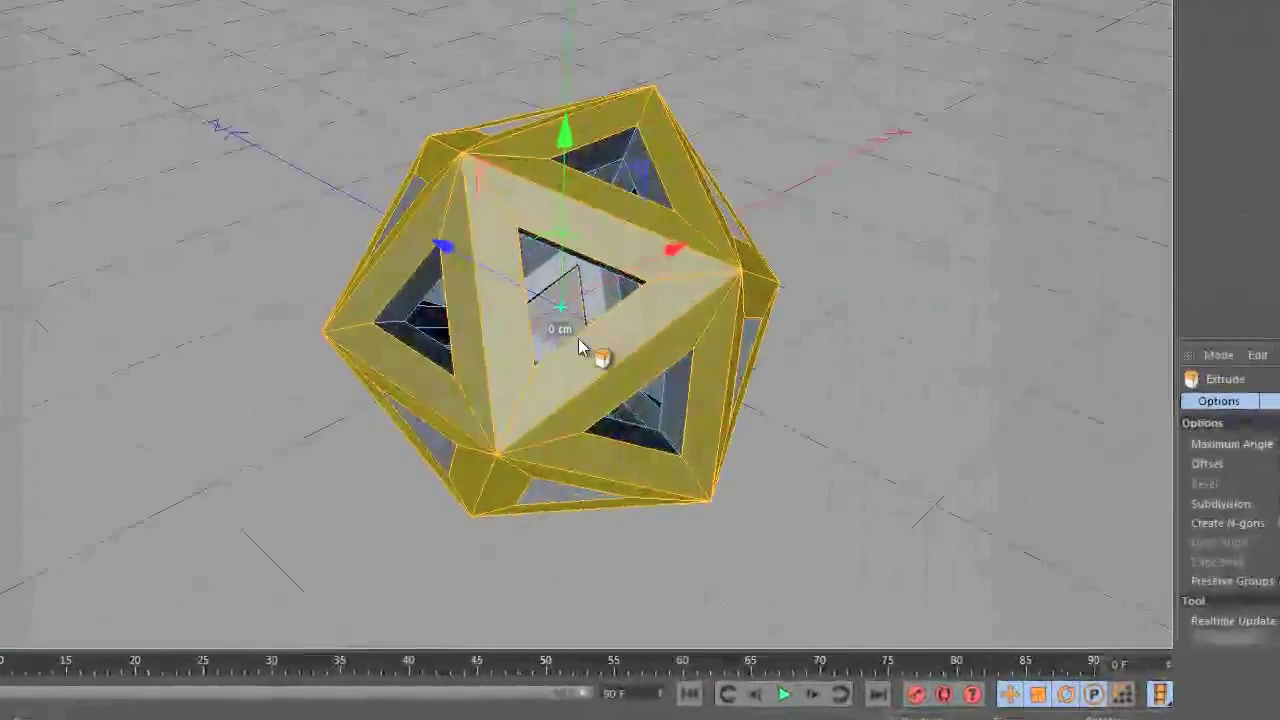
{"action": "mouse_move", "coordinate": [579, 341]}
{"action": "left_mouse_down", "text": "alt"}
{"action": "mouse_move", "coordinate": [351, 334]}
{"action": "mouse_move", "coordinate": [285, 384]}
{"action": "mouse_move", "coordinate": [256, 377]}
{"action": "left_mouse_up", "text": "alt"}
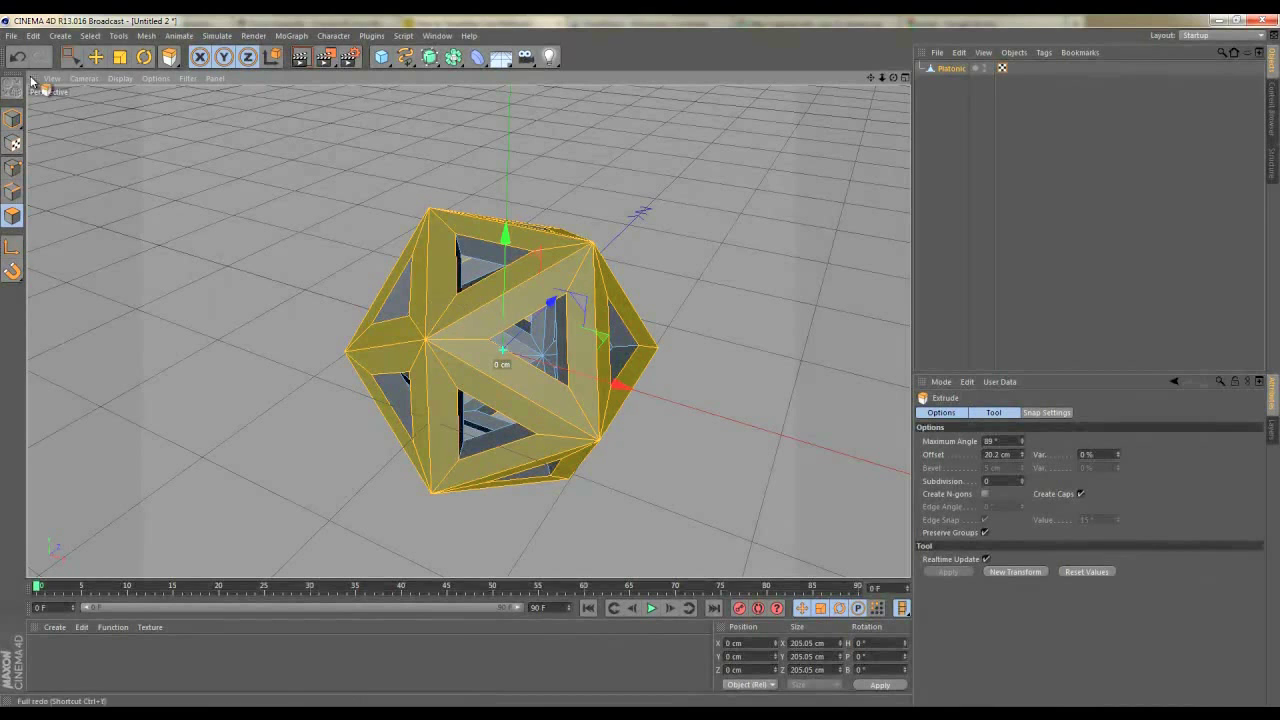
Switch to Model mode and select the whole Platonic object
{"action": "left_click", "coordinate": [14, 167]}
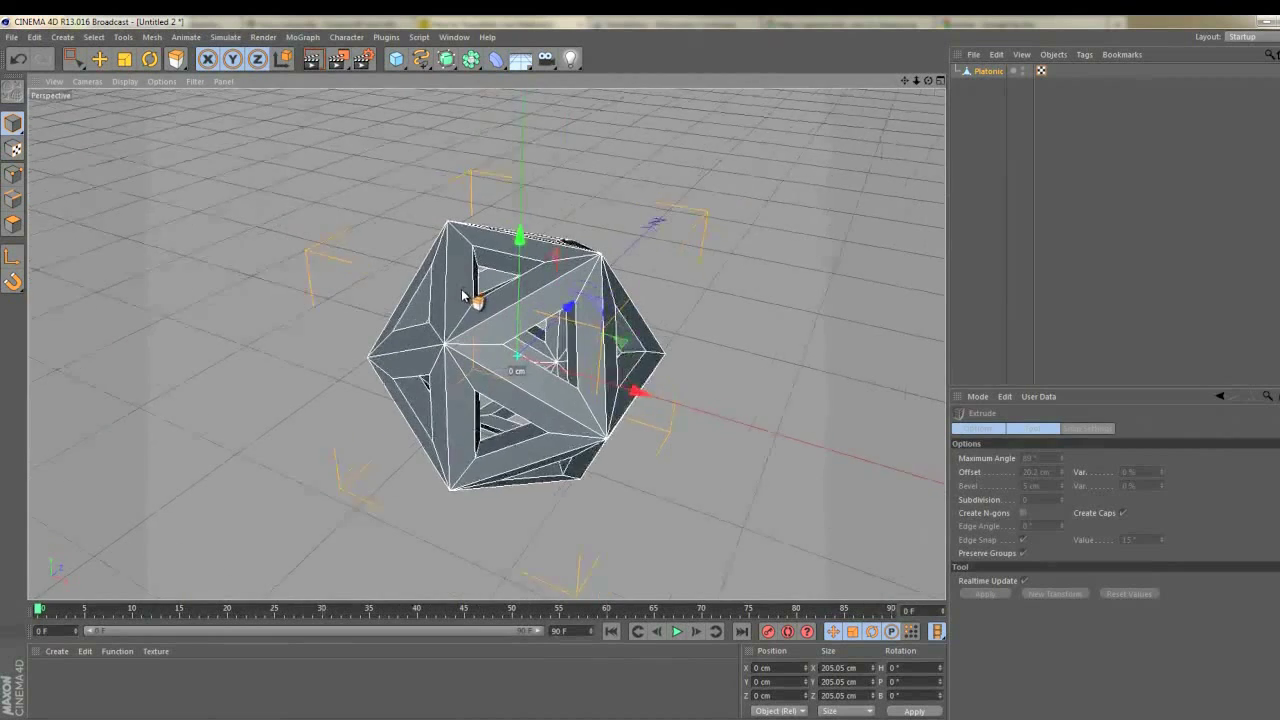
{"action": "scroll", "coordinate": [520, 360], "scroll_direction": "up", "scroll_amount": 2}
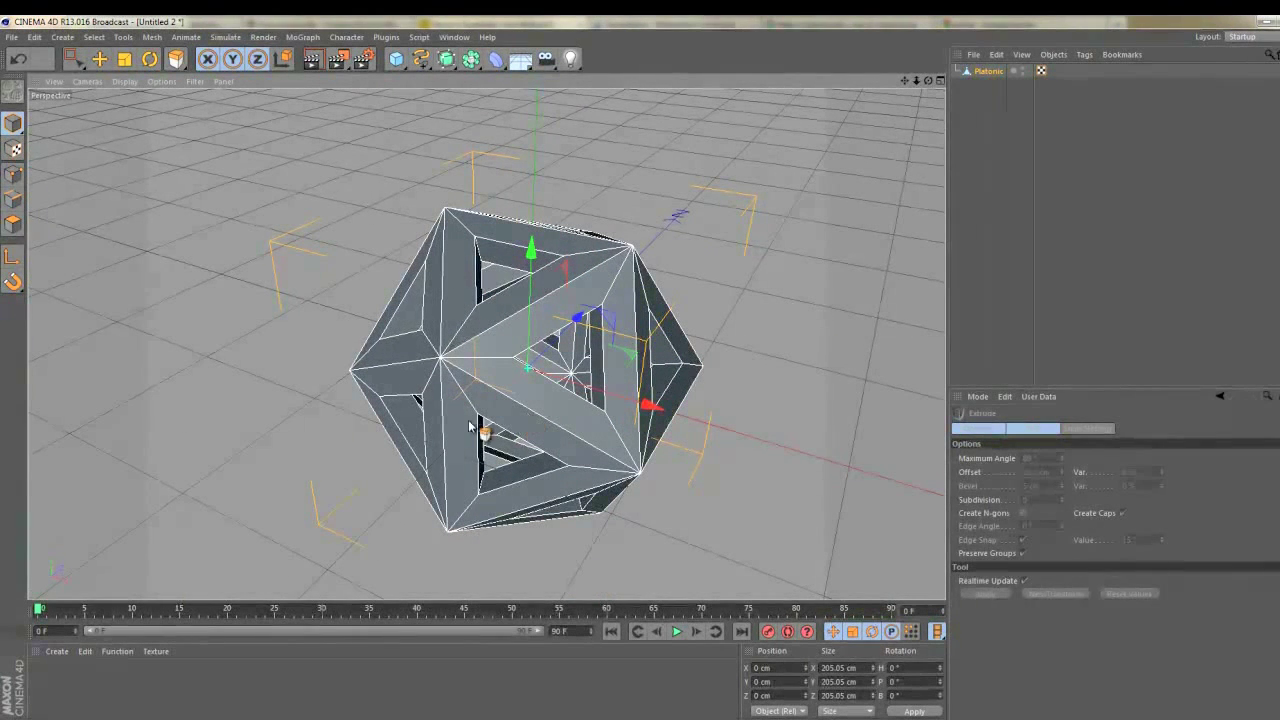
{"action": "left_click", "coordinate": [13, 38]}
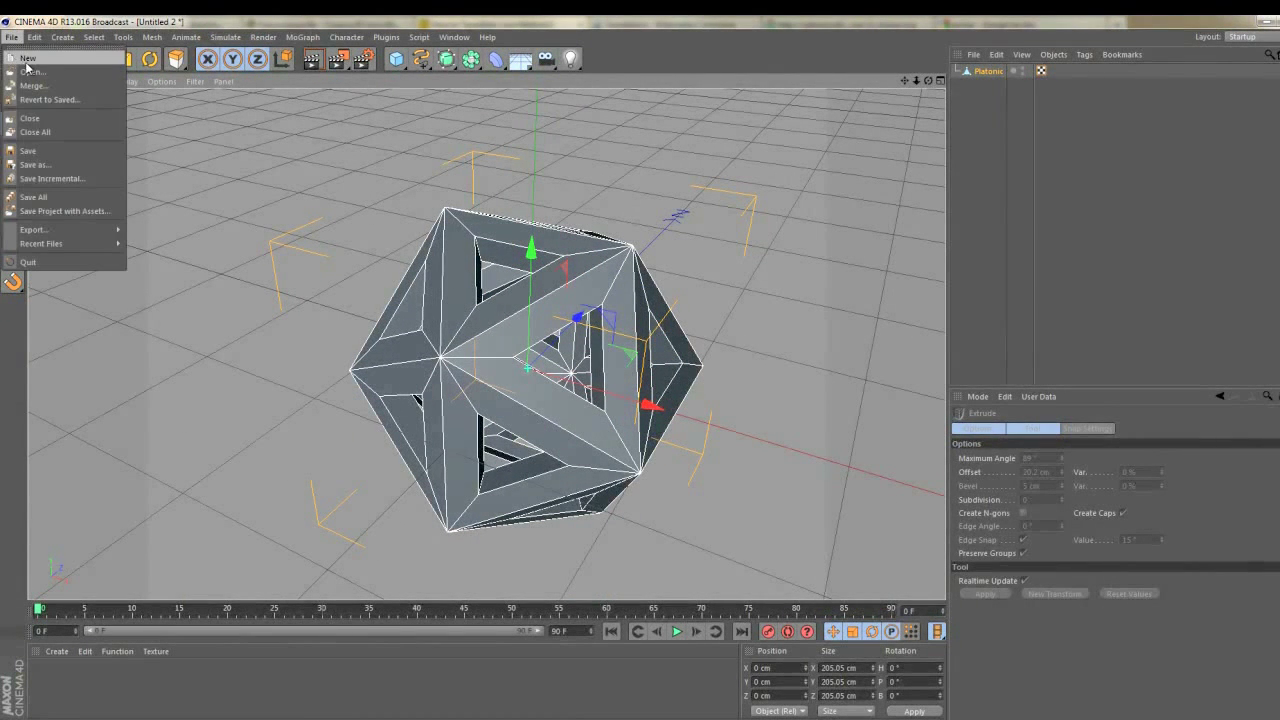
{"action": "left_click", "coordinate": [139, 155]}
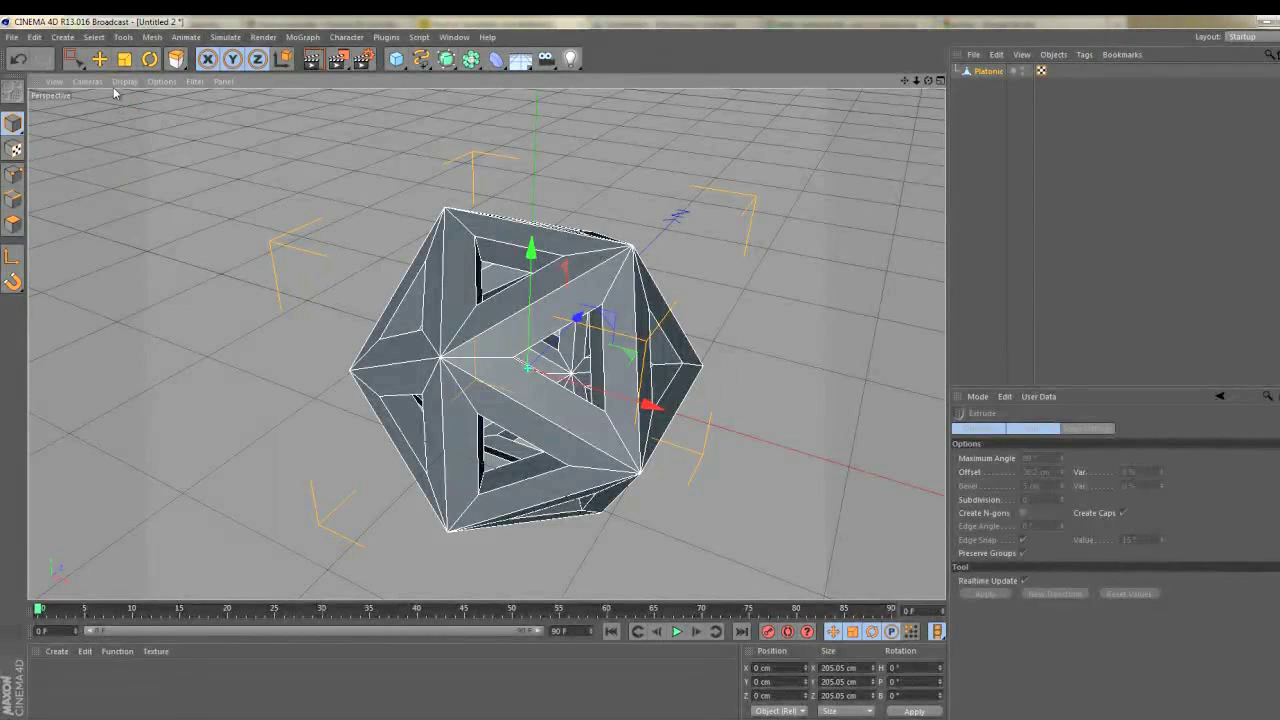
{"action": "left_click", "coordinate": [75, 62]}
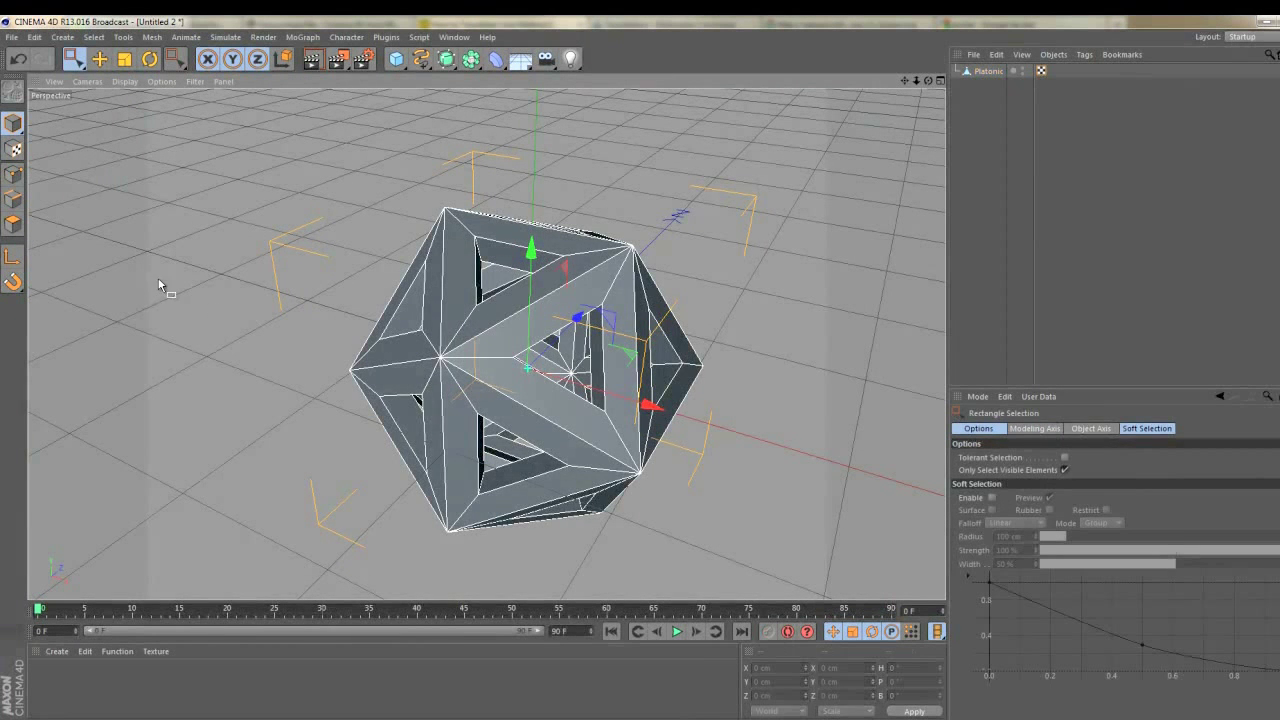
{"action": "left_click", "coordinate": [163, 286]}
{"action": "left_click", "coordinate": [495, 355]}
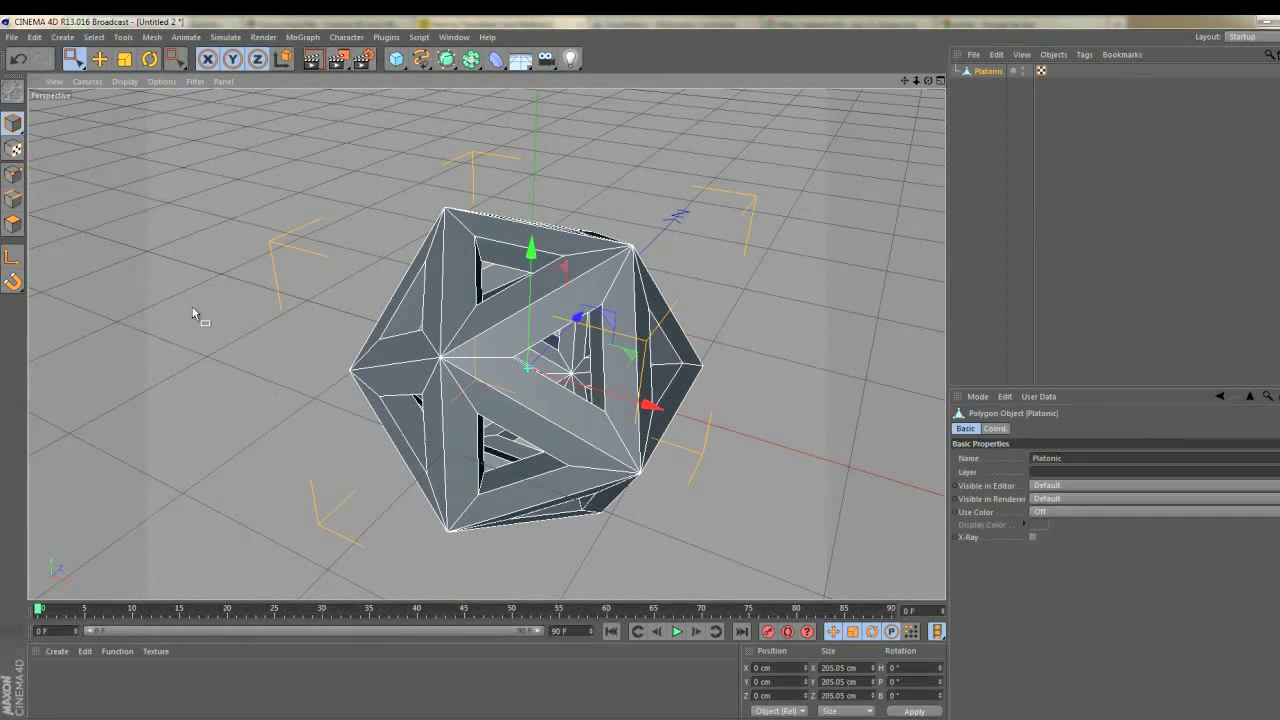
Export it as a 3D Studio file named 'platonic' at scale 1 cm
{"action": "left_click", "coordinate": [12, 38]}
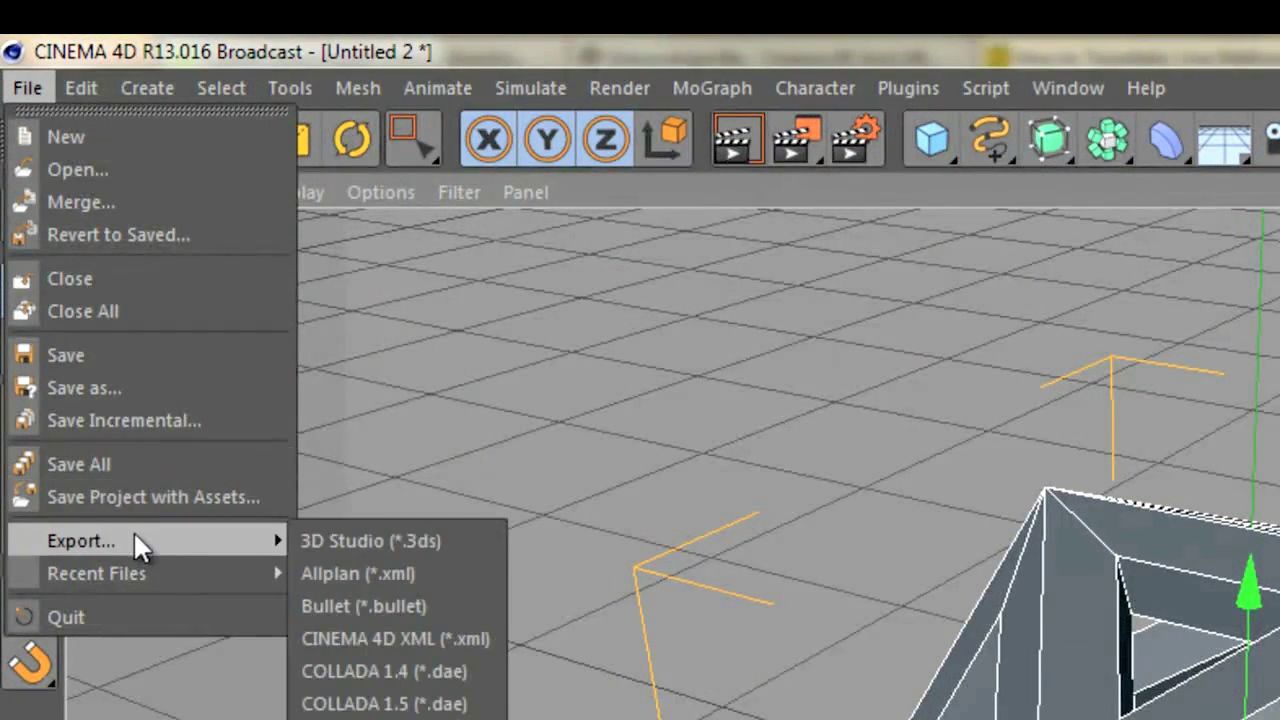
{"action": "mouse_move", "coordinate": [67, 450]}
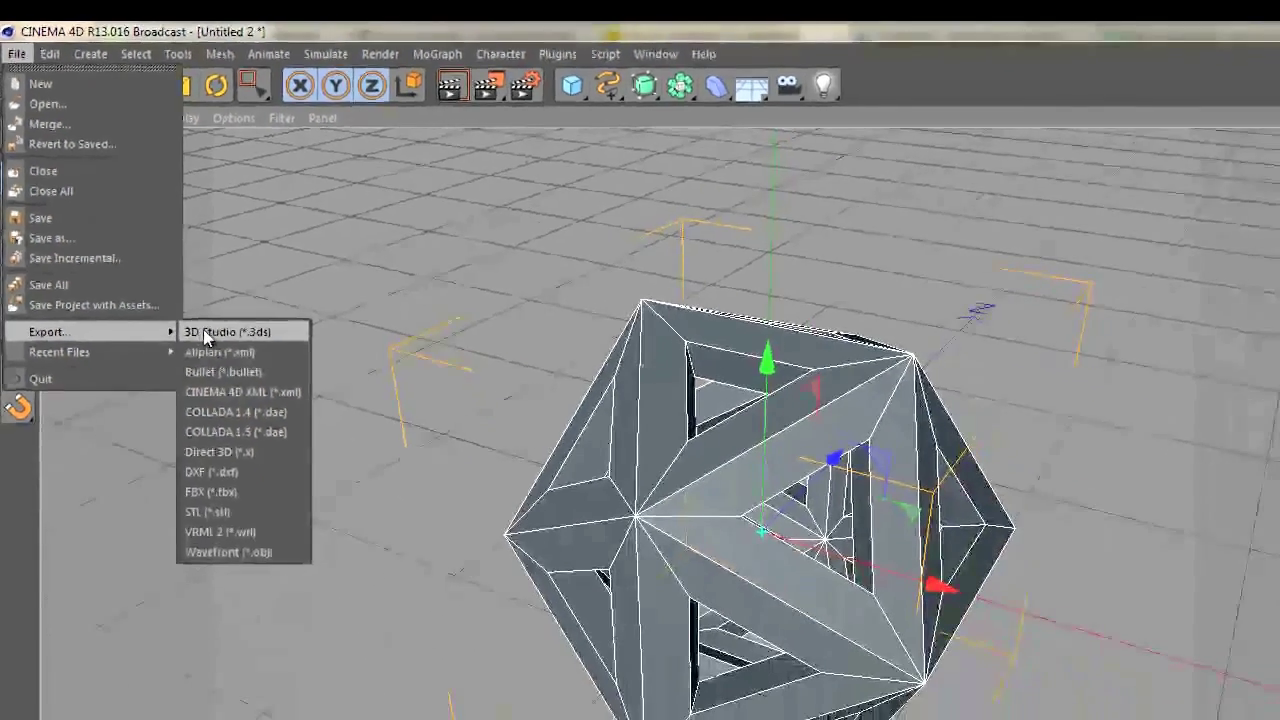
{"action": "left_click", "coordinate": [300, 541]}
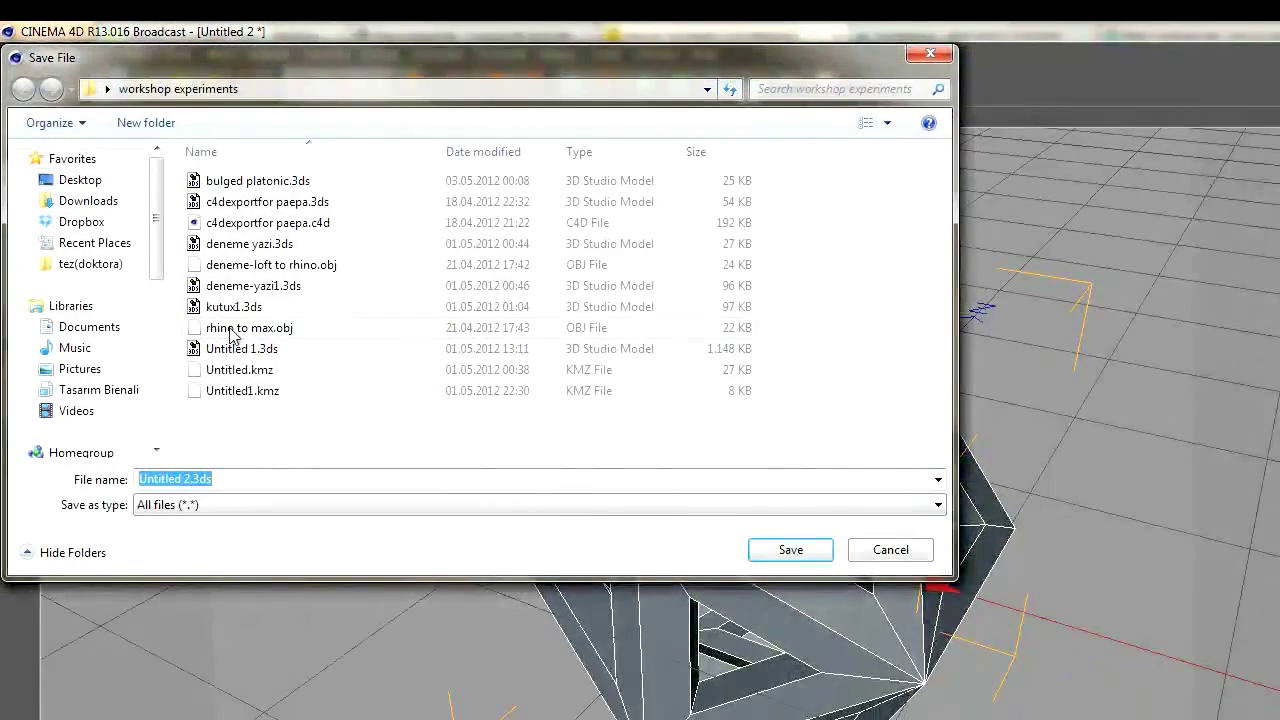
{"action": "left_click", "coordinate": [208, 479]}
{"action": "left_click_drag", "start_coordinate": [208, 479], "coordinate": [97, 486]}
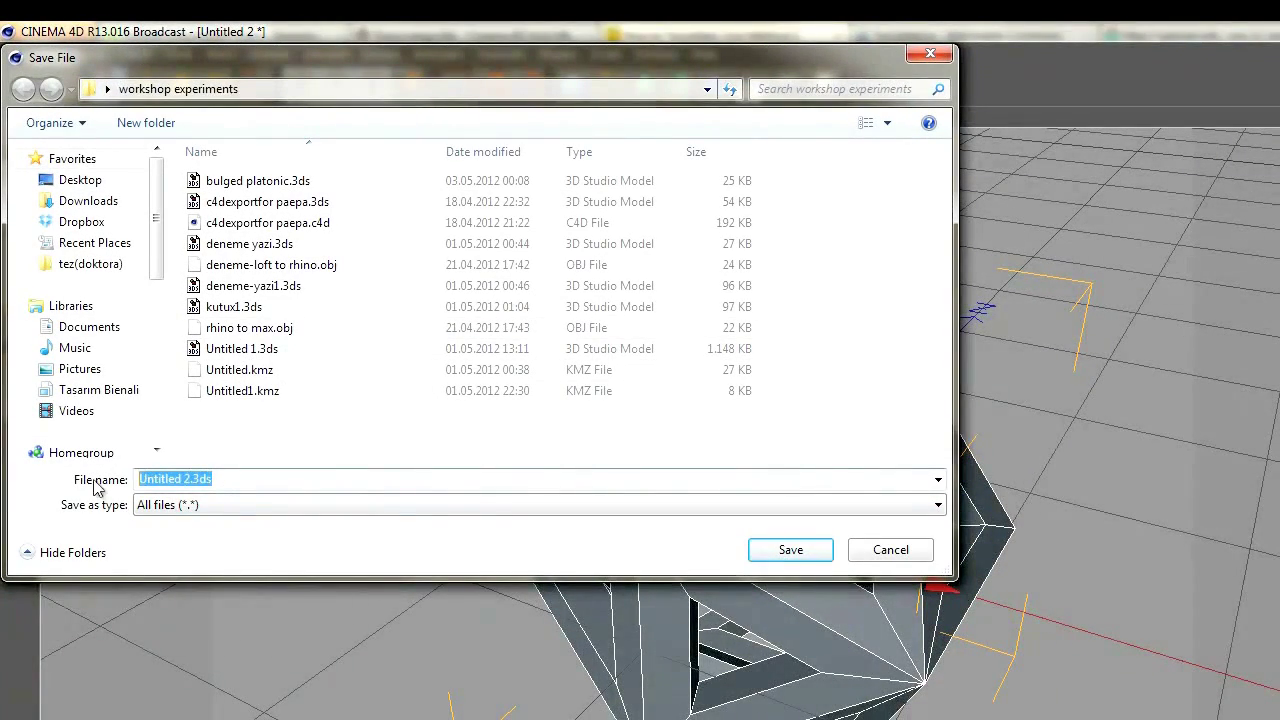
{"action": "type", "text": "platonic"}
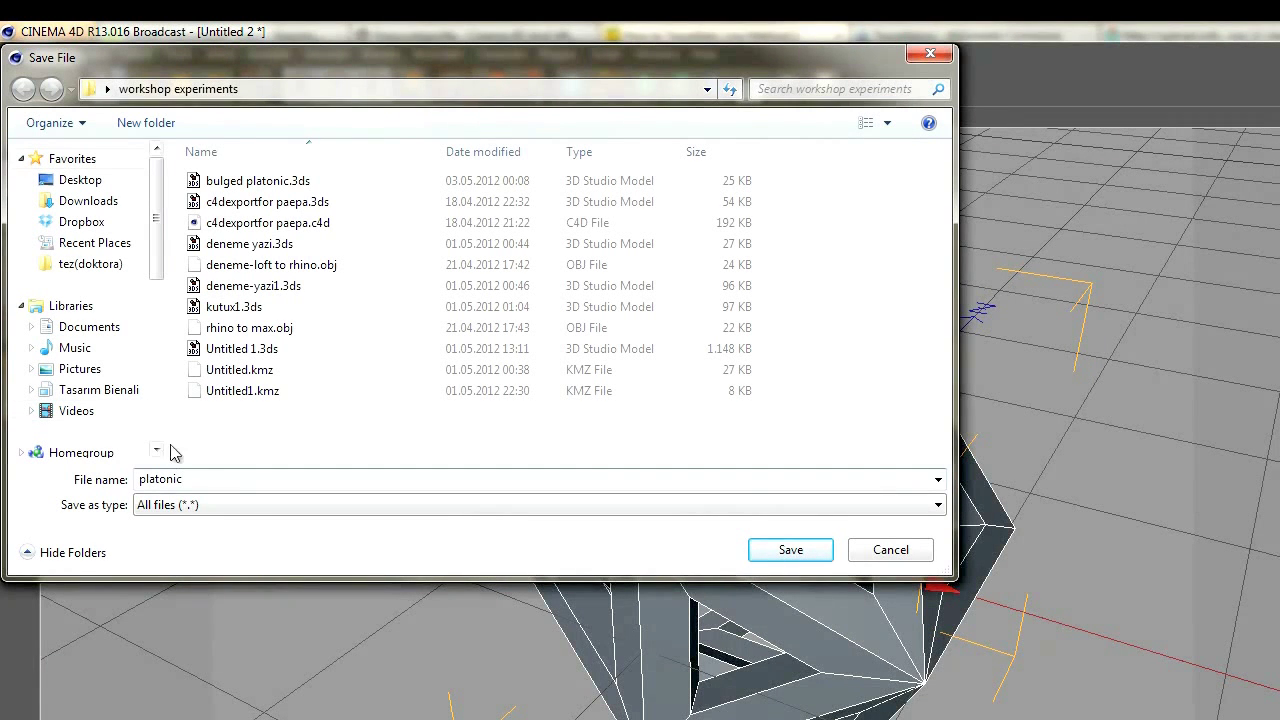
{"action": "left_click", "coordinate": [798, 554]}
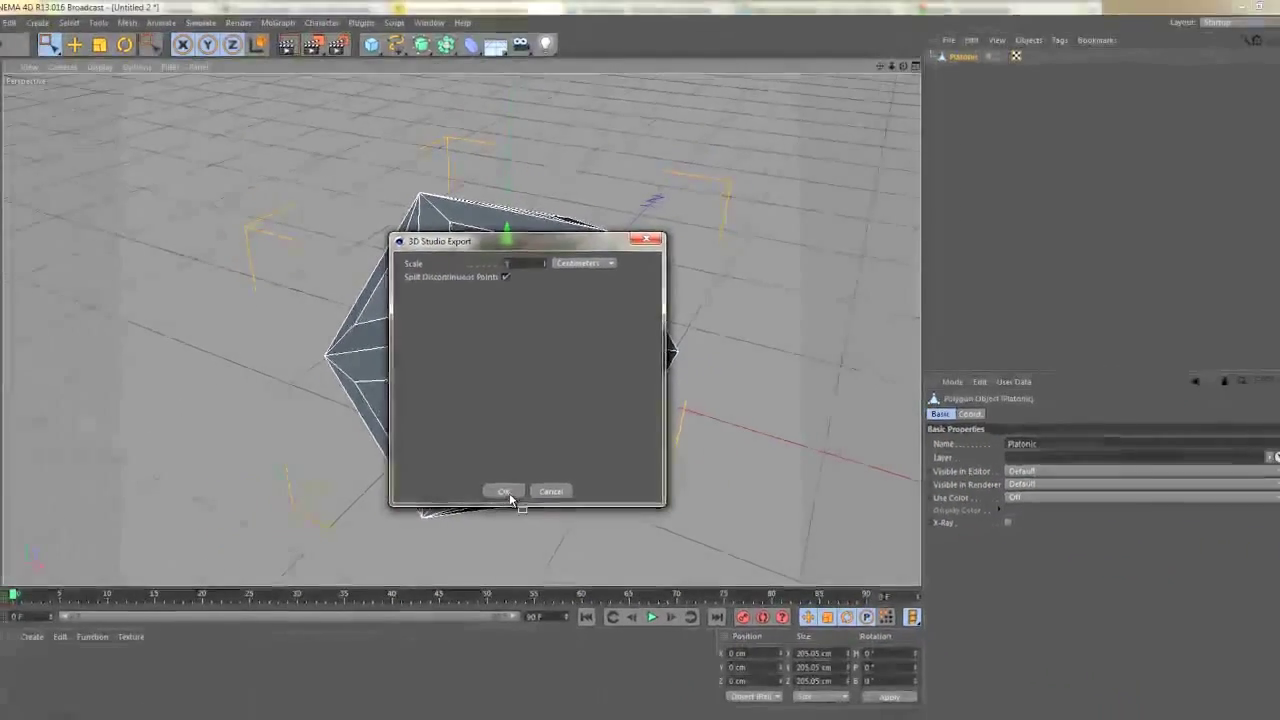
{"action": "left_click", "coordinate": [505, 491]}
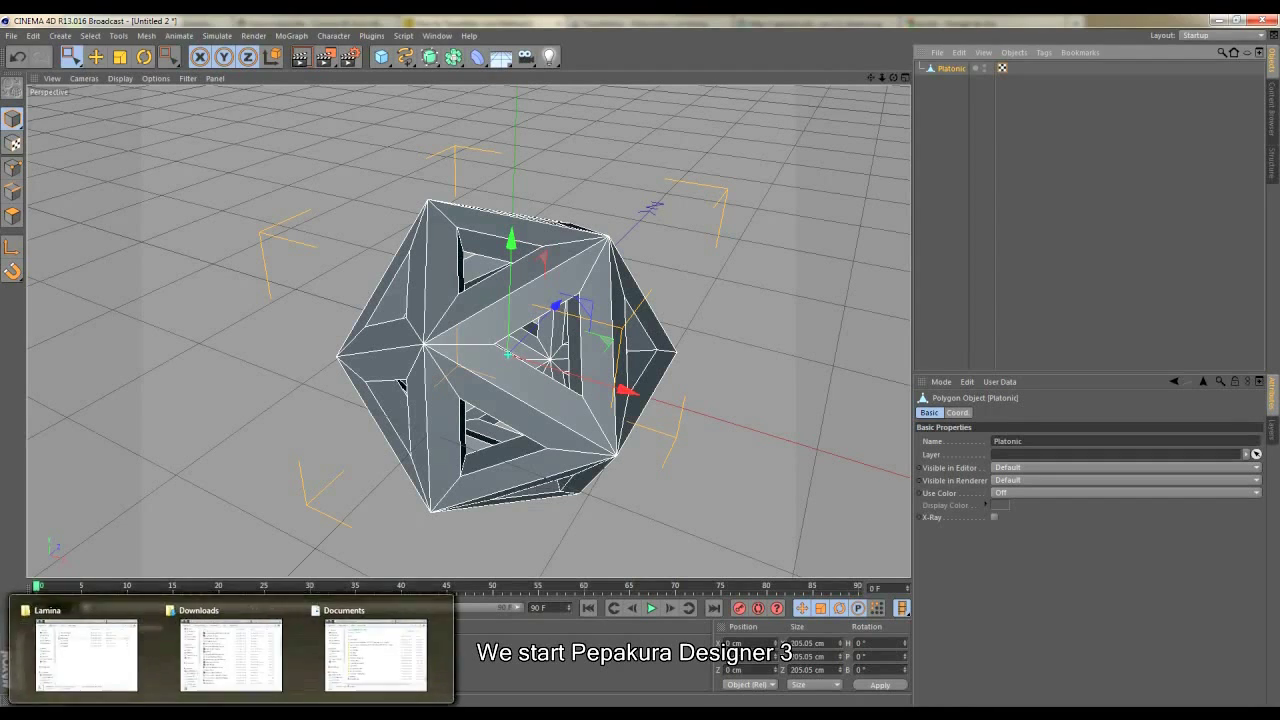
{"action": "key", "text": "super"}
Launch Pepakura Designer 3 and open platonic.3ds
{"action": "left_click", "coordinate": [41, 133]}
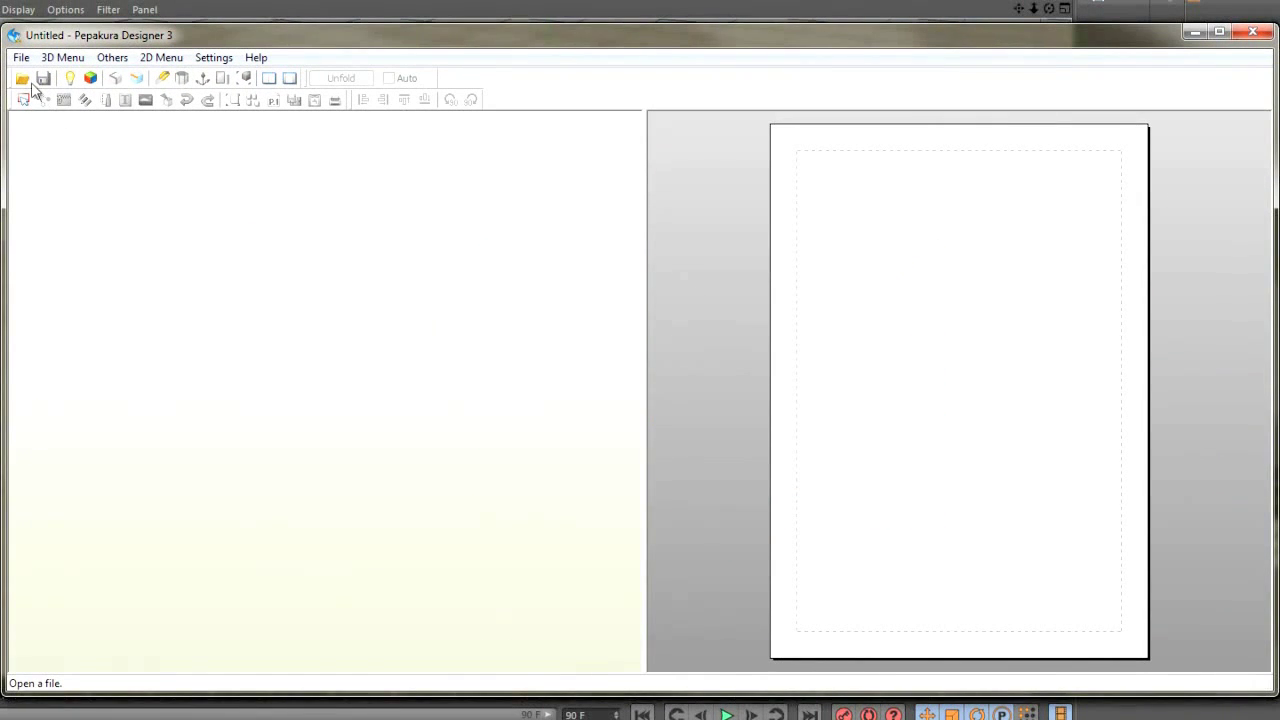
{"action": "left_click", "coordinate": [22, 79]}
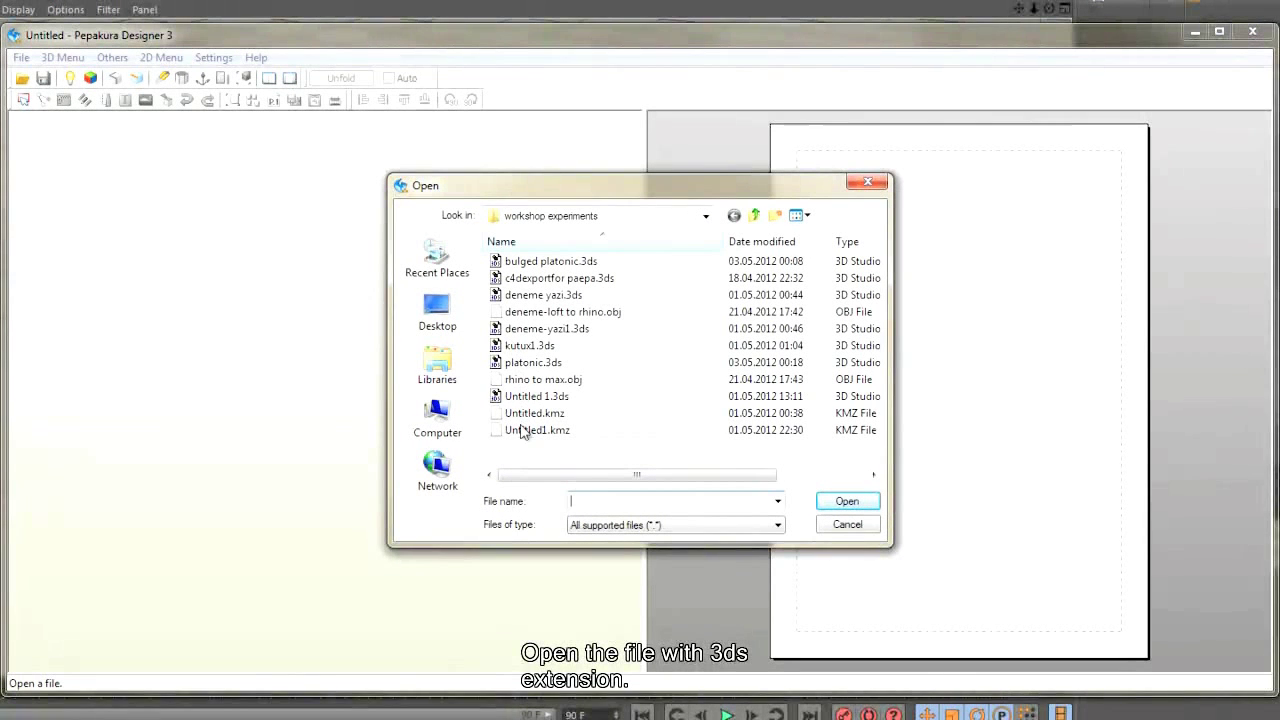
{"action": "left_click", "coordinate": [572, 368]}
{"action": "left_click", "coordinate": [834, 499]}
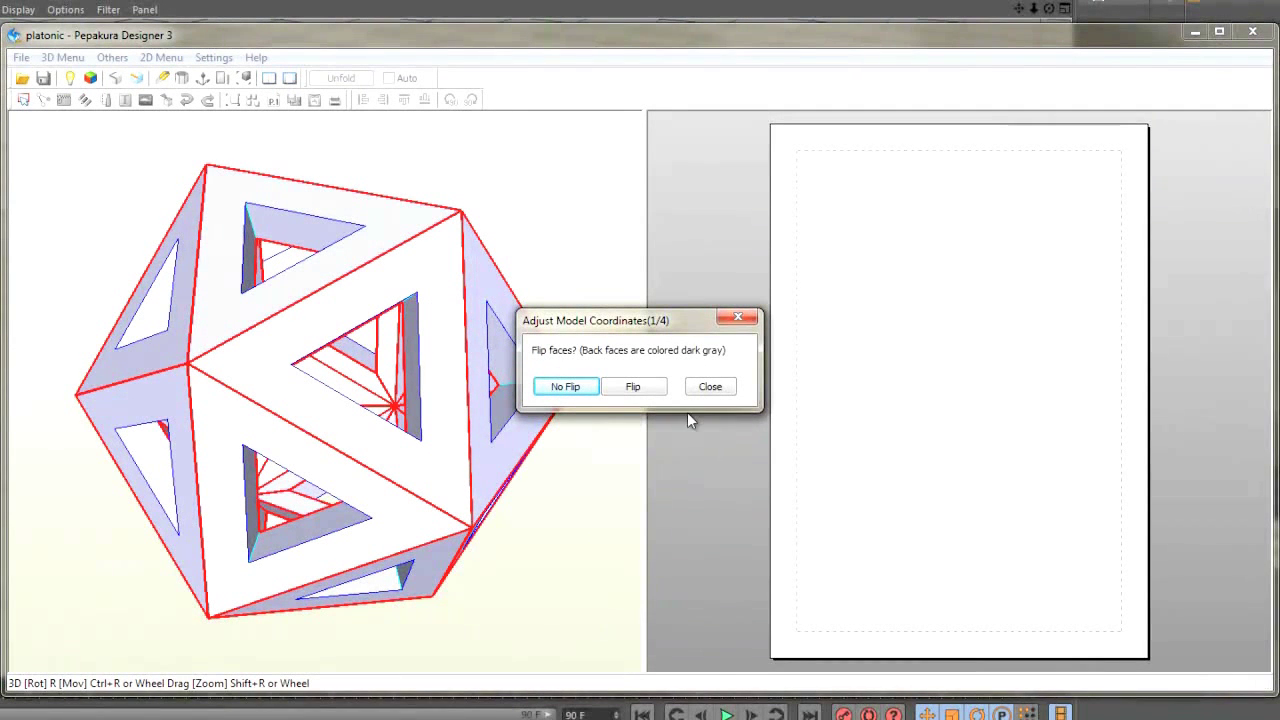
Finish coordinate adjustment with No Flip, accept the 180 merged edges, and rotate the view
{"action": "left_click", "coordinate": [565, 387]}
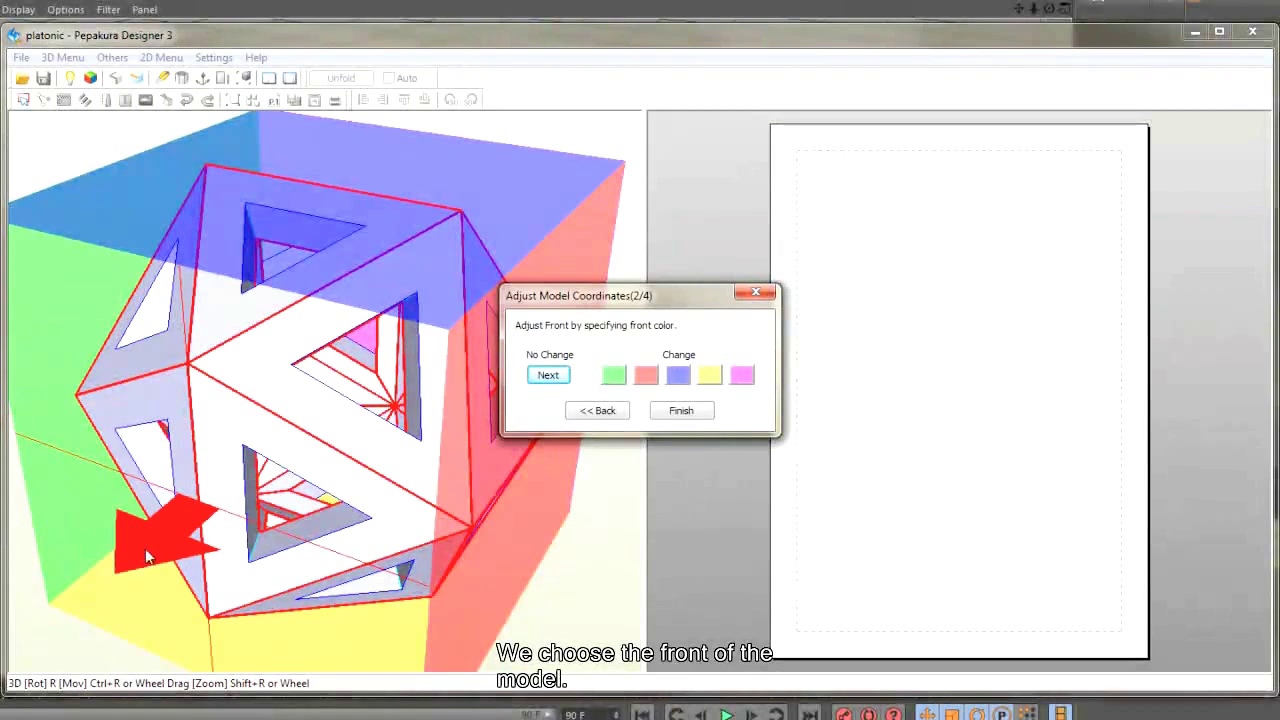
{"action": "left_click", "coordinate": [704, 421]}
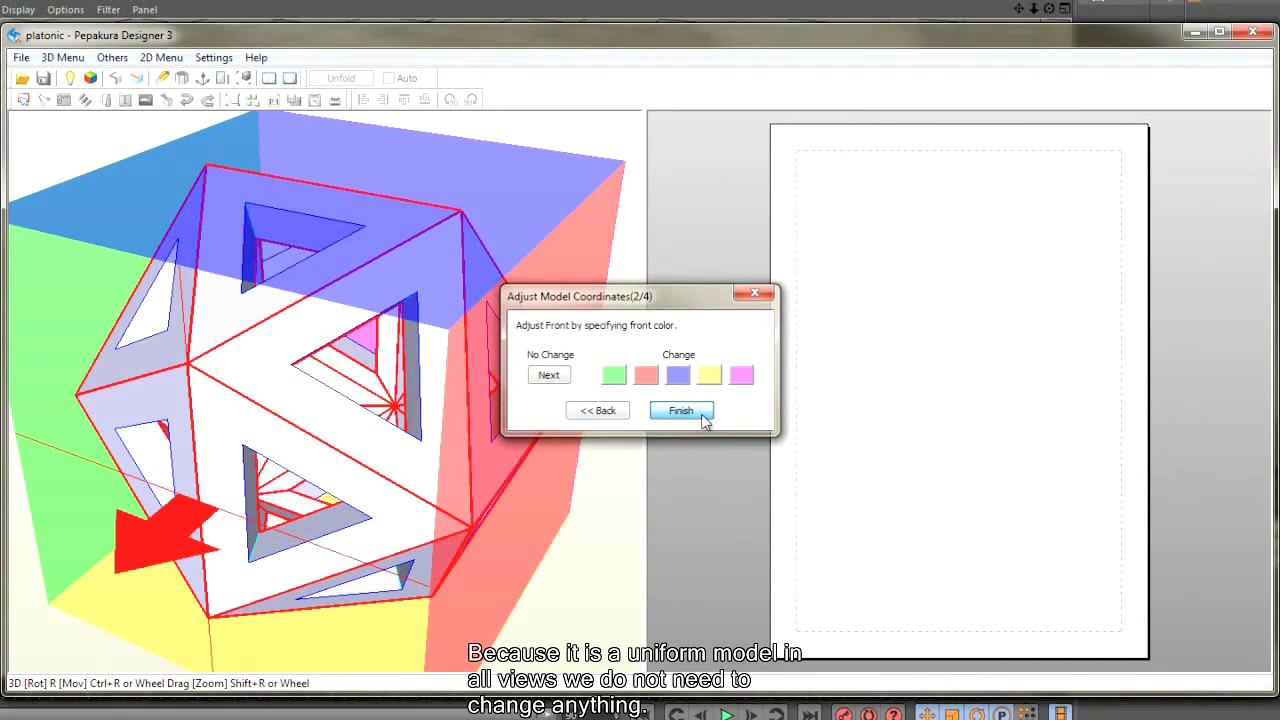
{"action": "left_click", "coordinate": [704, 421]}
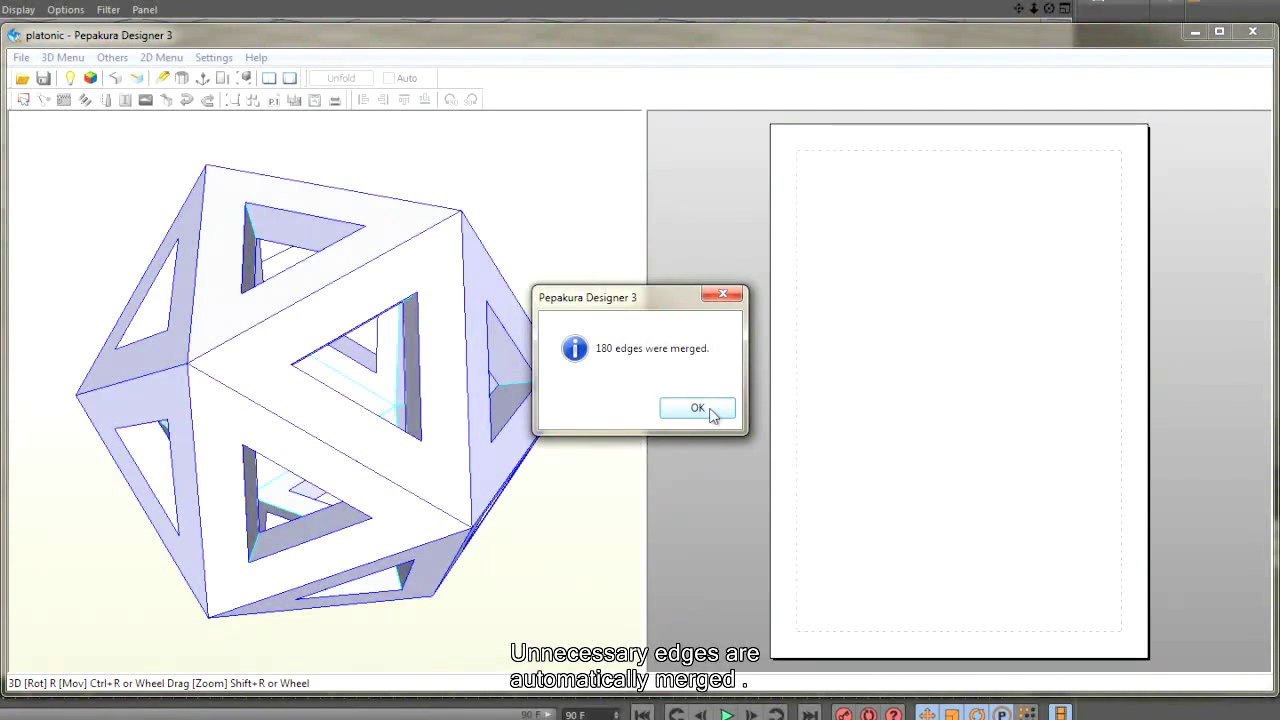
{"action": "left_click", "coordinate": [731, 416]}
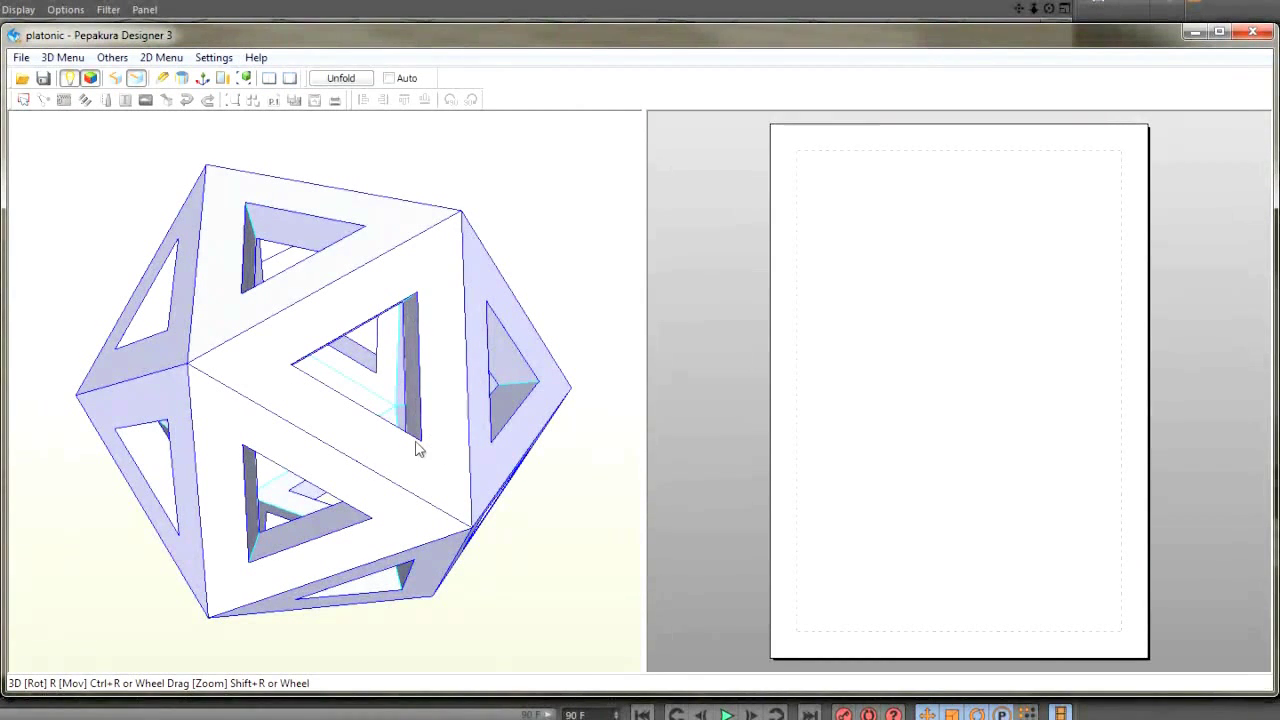
{"action": "mouse_move", "coordinate": [322, 393]}
{"action": "left_mouse_down"}
{"action": "mouse_move", "coordinate": [246, 414]}
{"action": "mouse_move", "coordinate": [354, 463]}
{"action": "mouse_move", "coordinate": [303, 331]}
{"action": "mouse_move", "coordinate": [180, 336]}
{"action": "mouse_move", "coordinate": [171, 366]}
{"action": "mouse_move", "coordinate": [209, 389]}
{"action": "mouse_move", "coordinate": [277, 343]}
{"action": "mouse_move", "coordinate": [249, 344]}
{"action": "mouse_move", "coordinate": [220, 380]}
{"action": "left_mouse_up"}
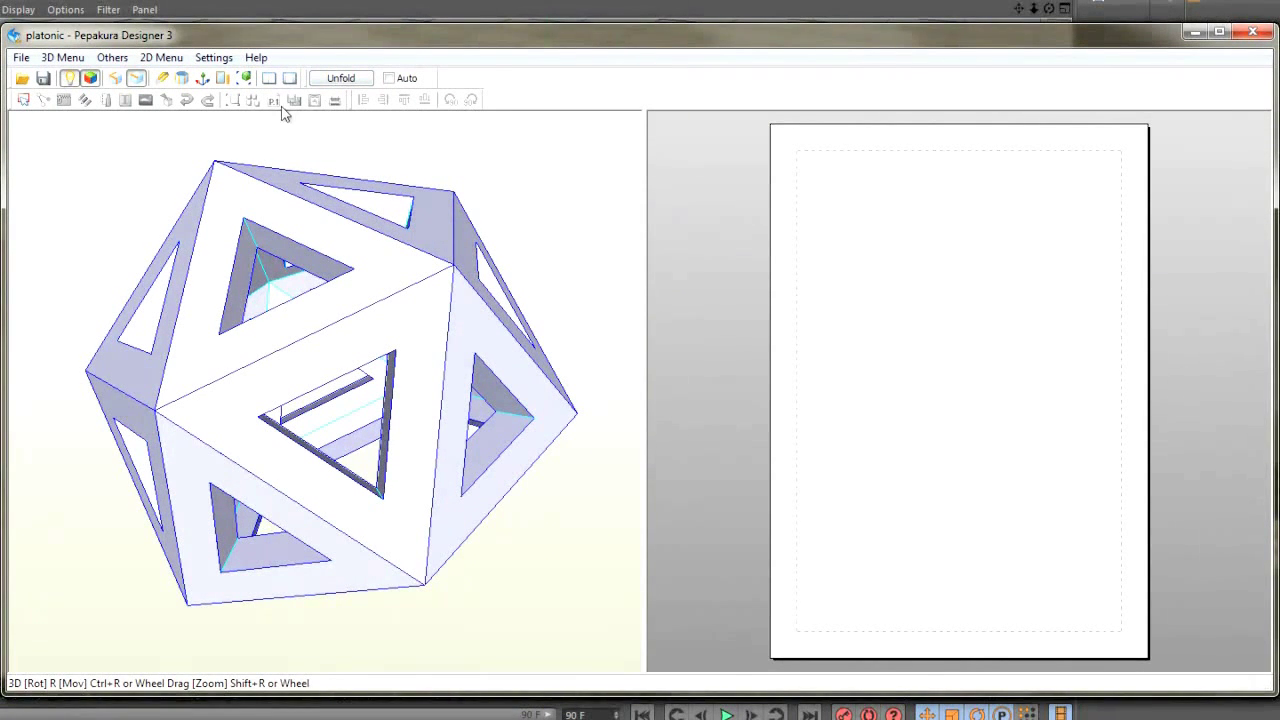
Unfold the model with a 300 mm height in Parts Layout
{"action": "left_click", "coordinate": [343, 84]}
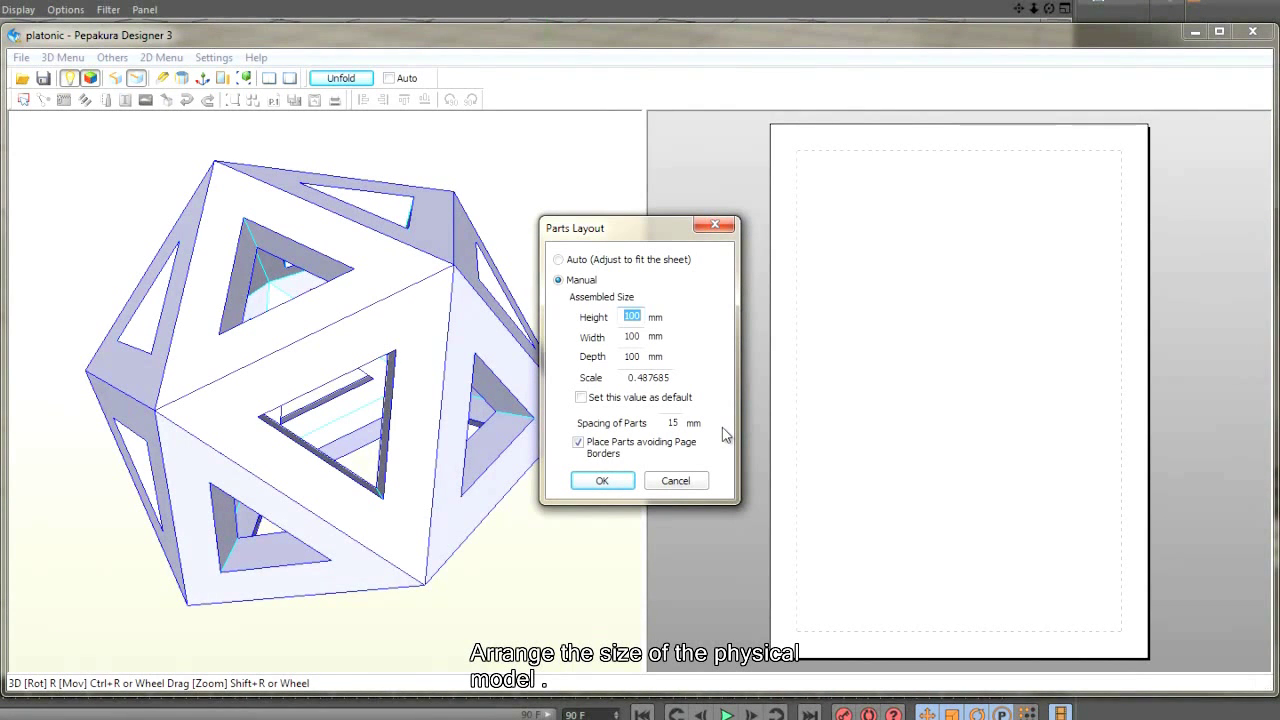
{"action": "type", "text": "3"}
{"action": "left_click", "coordinate": [614, 482]}
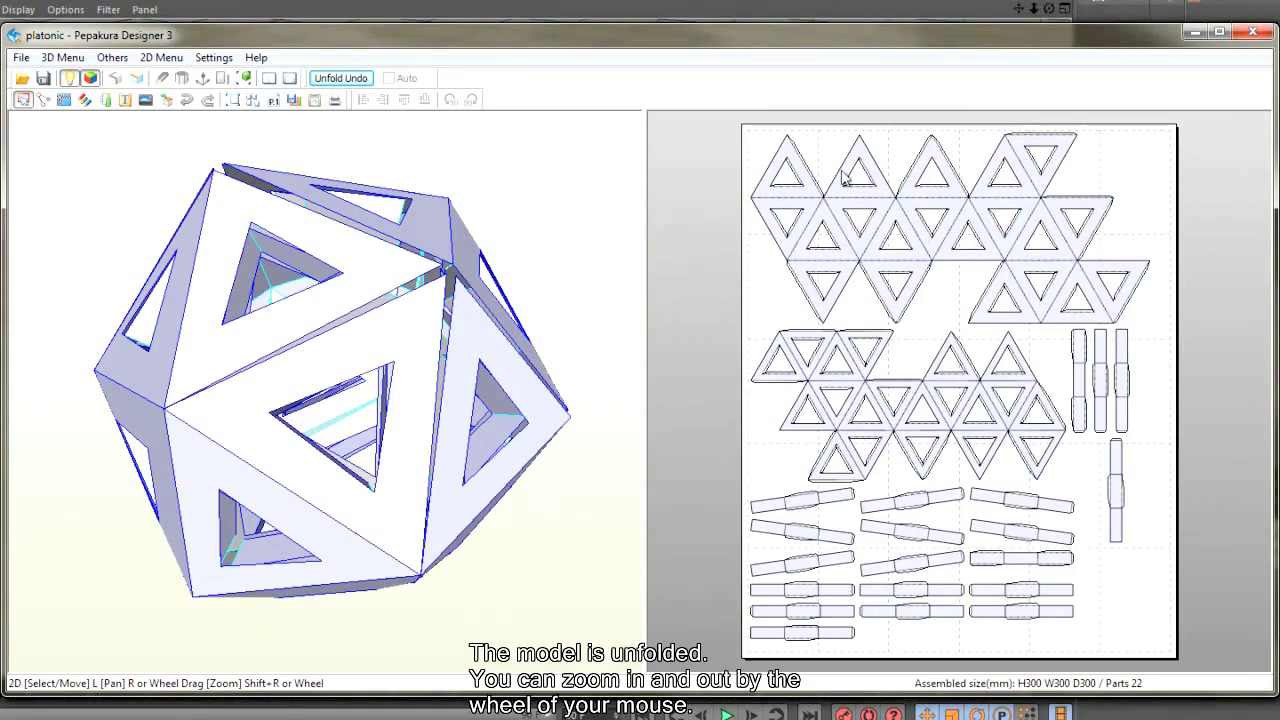
{"action": "scroll", "coordinate": [848, 210], "scroll_direction": "down", "scroll_amount": 1}
{"action": "scroll", "coordinate": [850, 217], "scroll_direction": "up", "scroll_amount": 2}
{"action": "scroll", "coordinate": [880, 260], "scroll_direction": "up", "scroll_amount": 2}
{"action": "scroll", "coordinate": [891, 240], "scroll_direction": "up", "scroll_amount": 1}
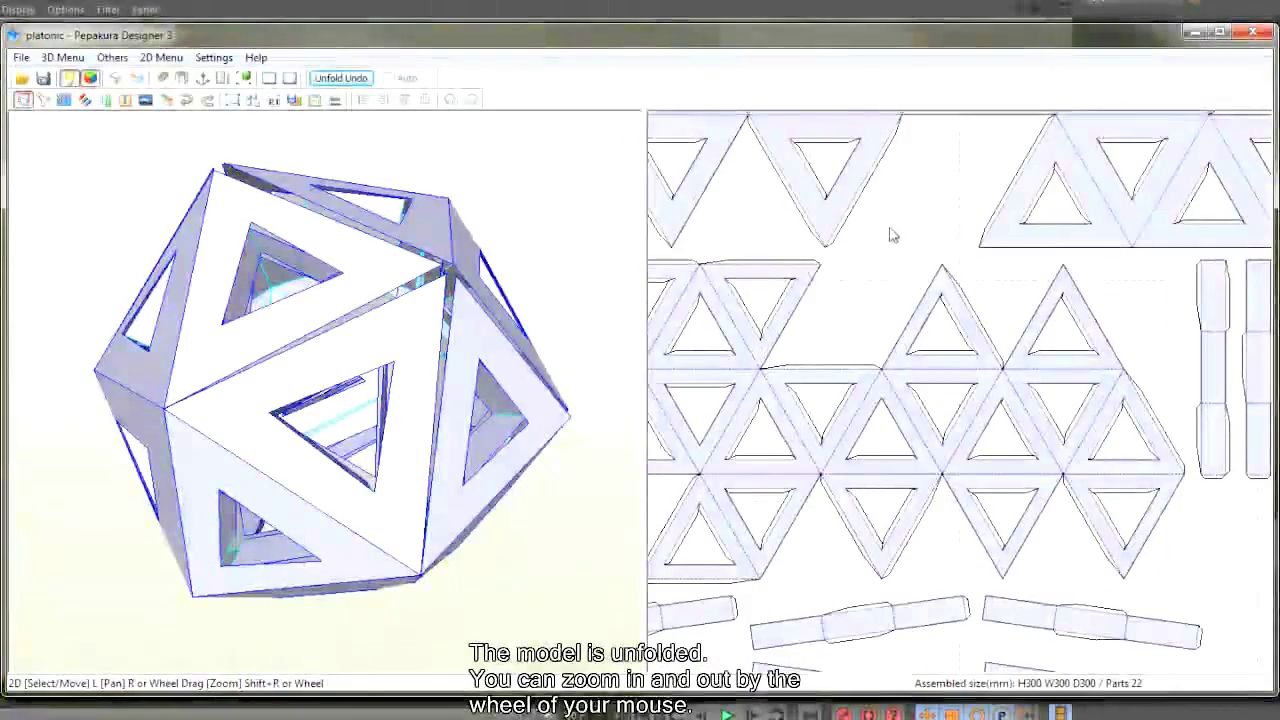
{"action": "scroll", "coordinate": [893, 235], "scroll_direction": "down", "scroll_amount": 1}
{"action": "scroll", "coordinate": [990, 370], "scroll_direction": "up", "scroll_amount": 1}
{"action": "scroll", "coordinate": [902, 355], "scroll_direction": "up", "scroll_amount": 2}
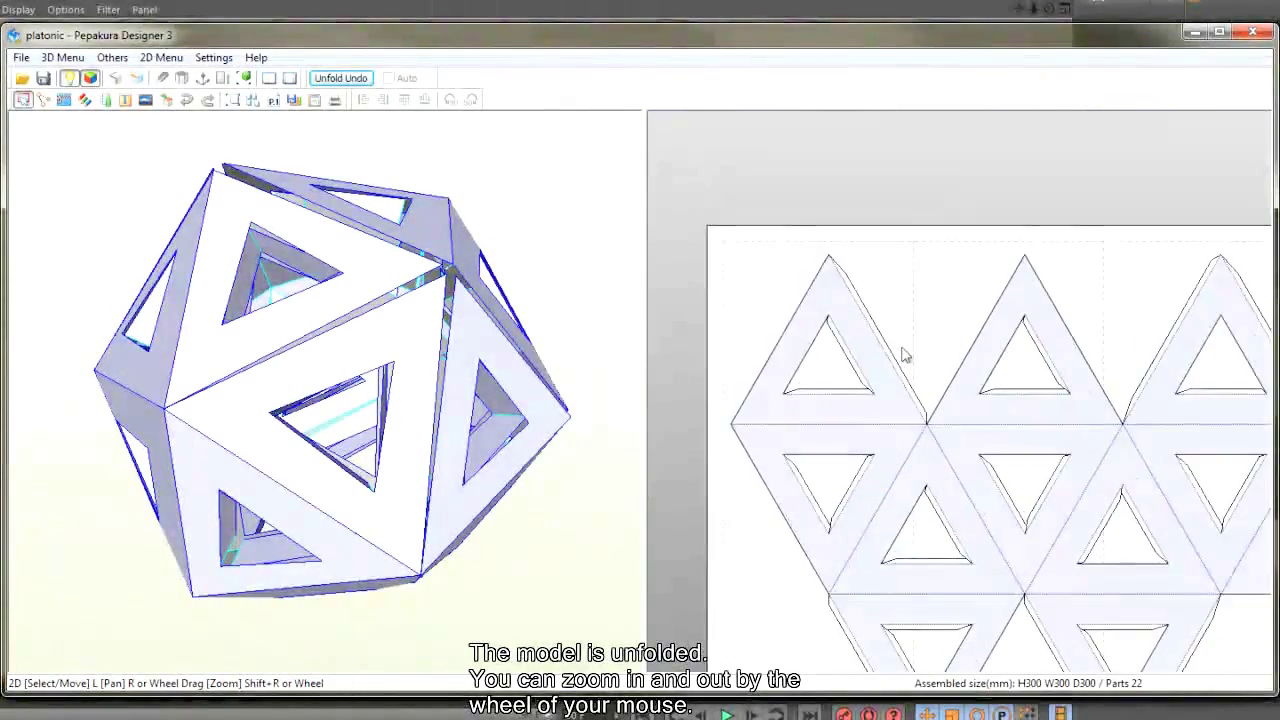
{"action": "scroll", "coordinate": [905, 357], "scroll_direction": "up", "scroll_amount": 2}
{"action": "scroll", "coordinate": [870, 415], "scroll_direction": "down", "scroll_amount": 1}
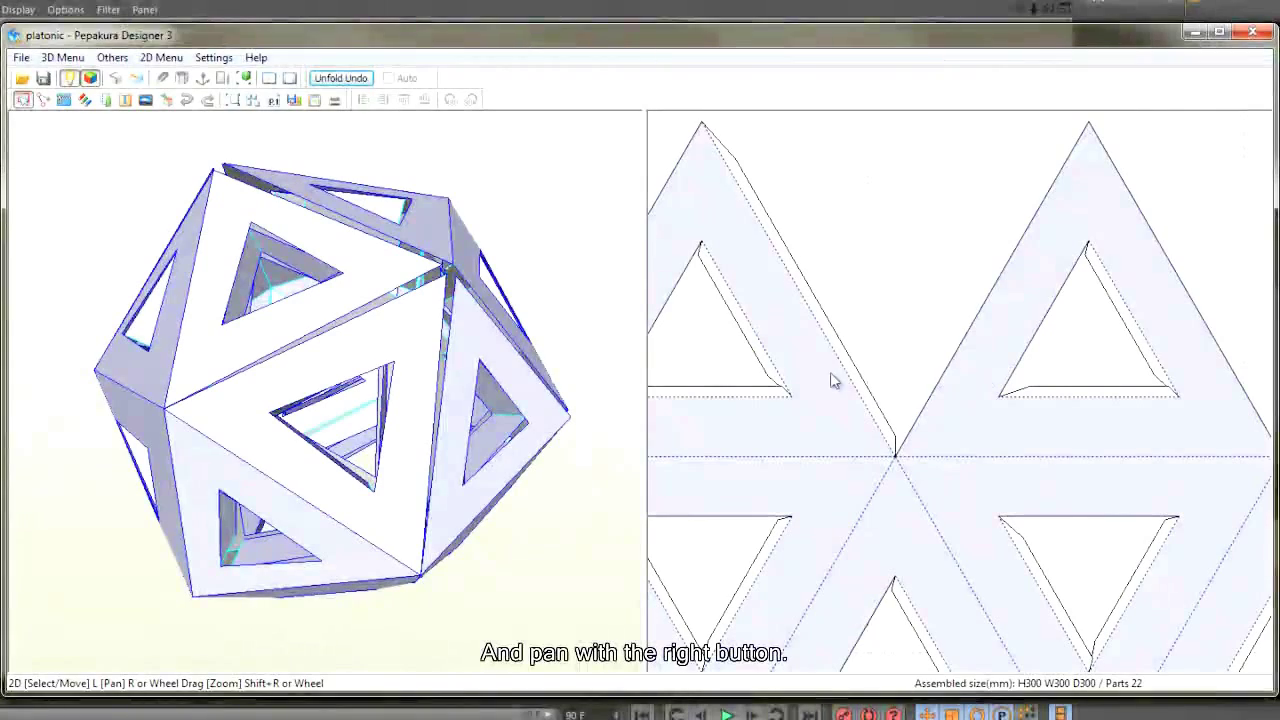
{"action": "scroll", "coordinate": [880, 430], "scroll_direction": "up", "scroll_amount": 1}
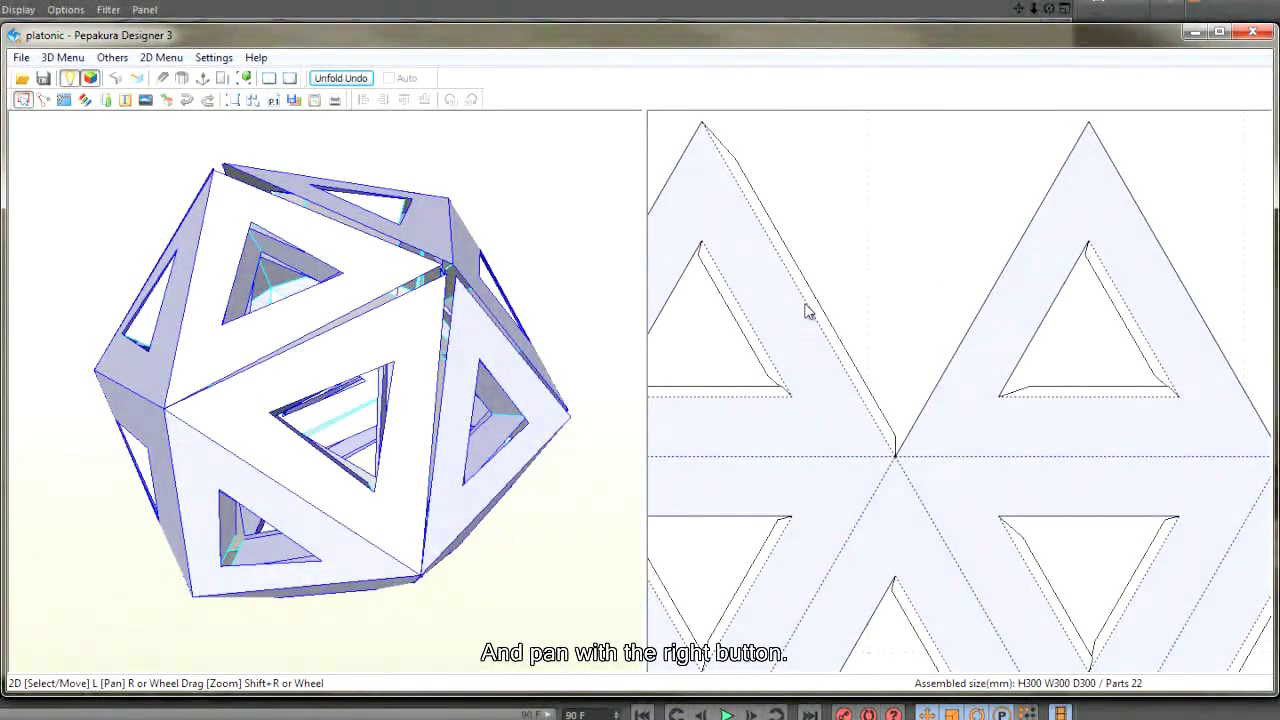
{"action": "key", "text": "ctrl+a"}
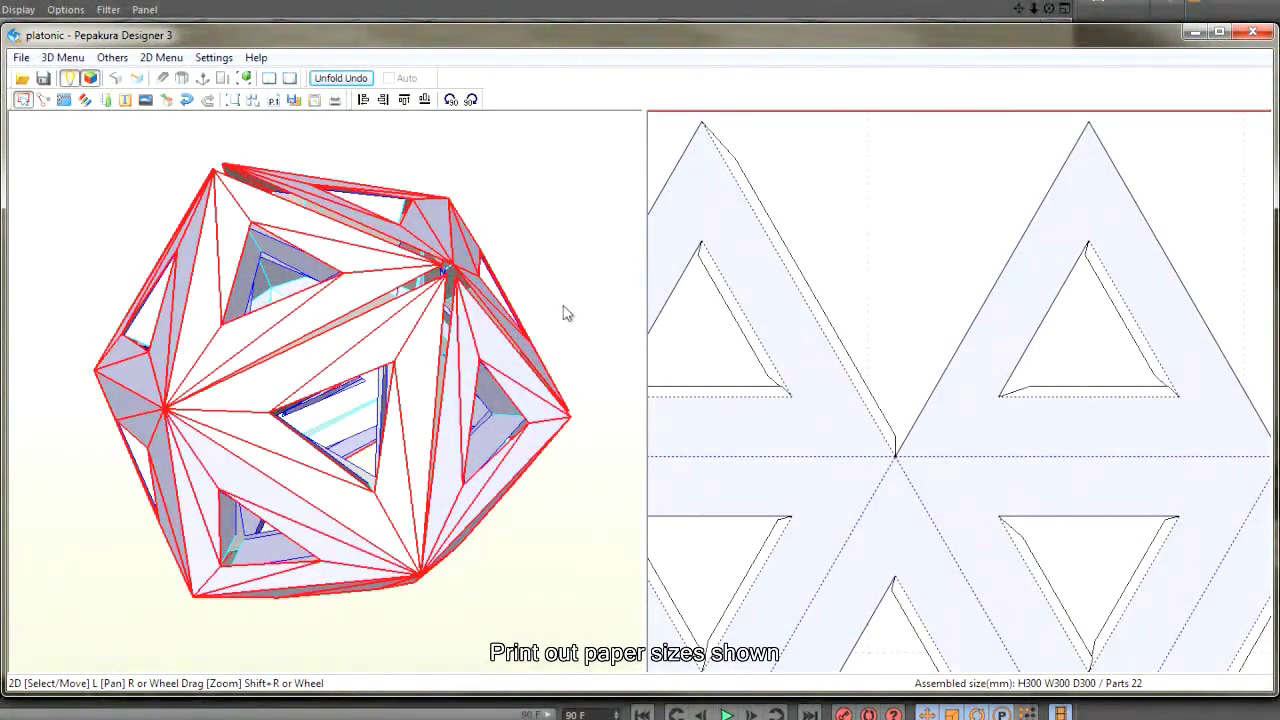
{"action": "mouse_move", "coordinate": [457, 371]}
{"action": "left_mouse_down"}
{"action": "mouse_move", "coordinate": [400, 330]}
{"action": "mouse_move", "coordinate": [457, 323]}
{"action": "left_mouse_up"}
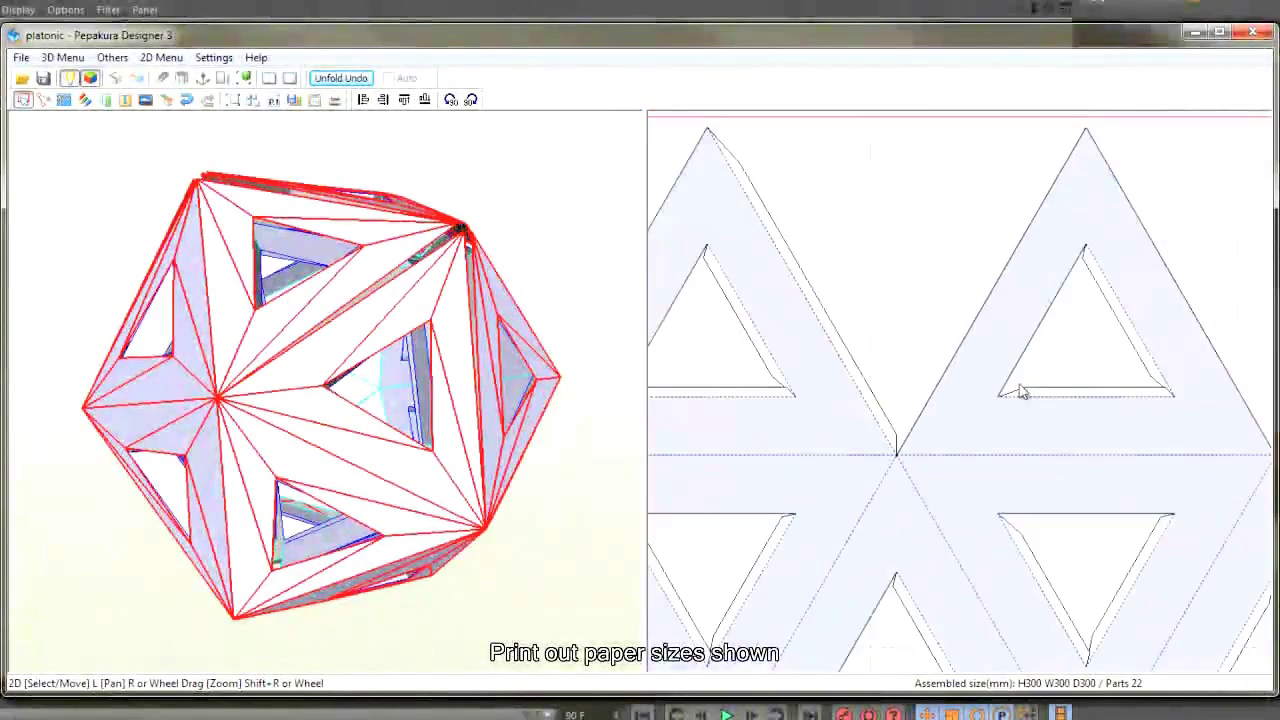
{"action": "scroll", "coordinate": [1022, 392], "scroll_direction": "down", "scroll_amount": 5}
{"action": "mouse_move", "coordinate": [1020, 466]}
{"action": "right_mouse_down"}
{"action": "mouse_move", "coordinate": [925, 290]}
{"action": "mouse_move", "coordinate": [955, 498]}
{"action": "right_mouse_up"}
{"action": "scroll", "coordinate": [925, 275], "scroll_direction": "down", "scroll_amount": 1}
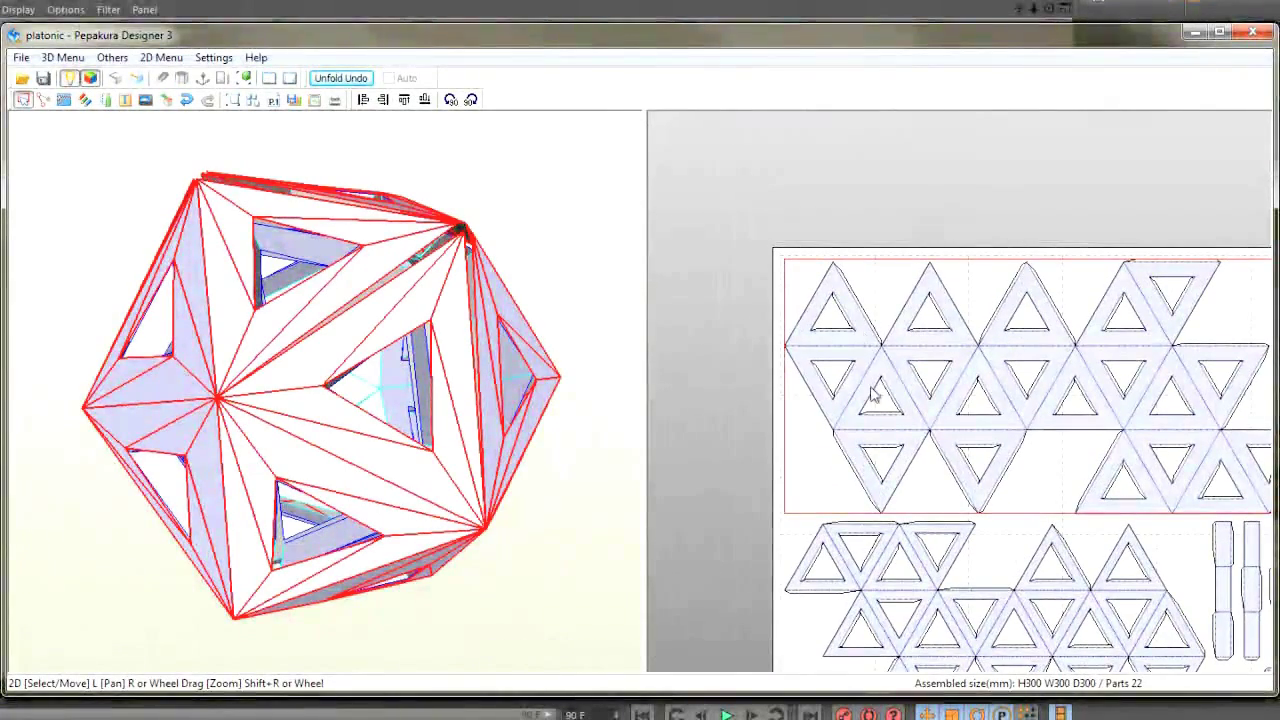
Set the paper size to A3 in Print and Paper Settings
{"action": "left_click", "coordinate": [214, 60]}
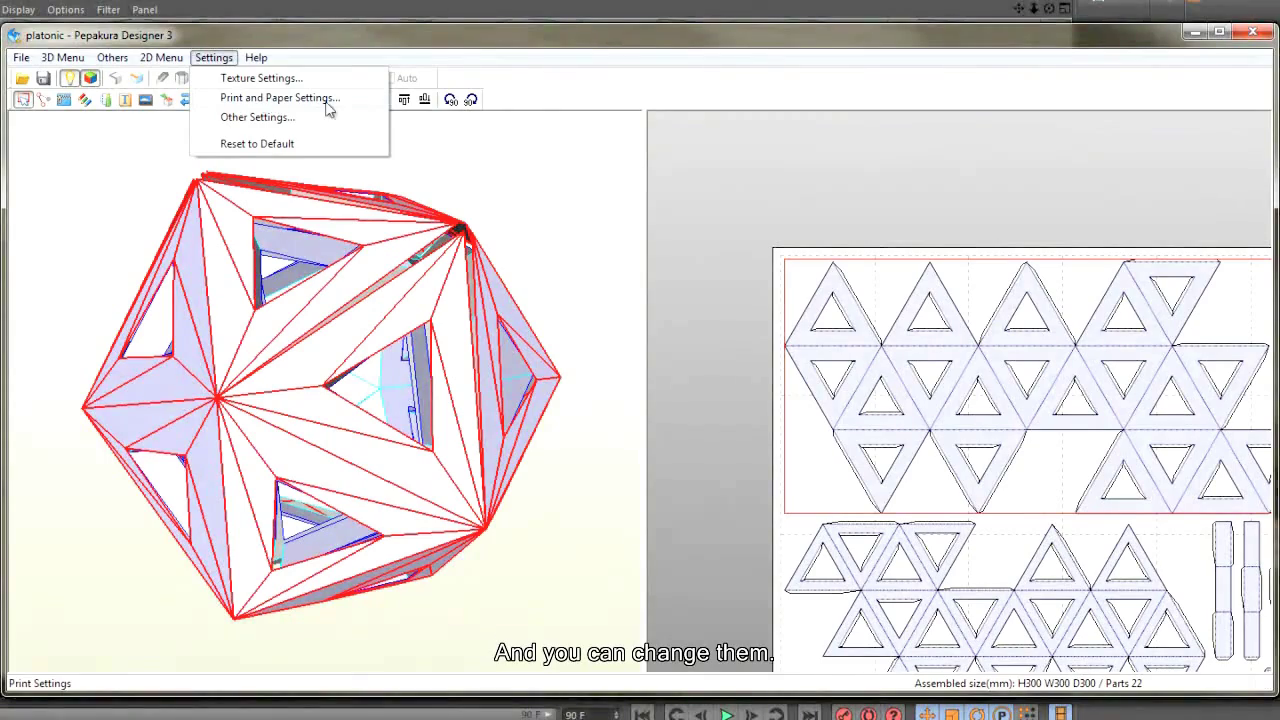
{"action": "left_click", "coordinate": [237, 97]}
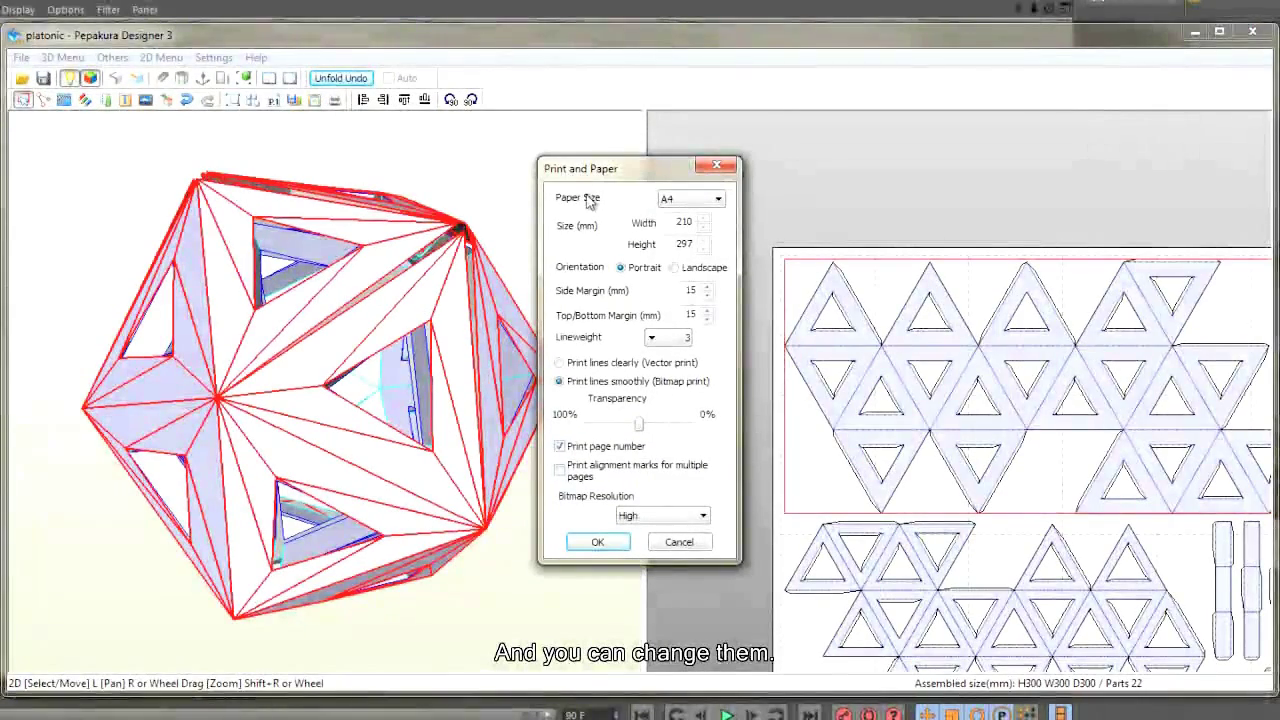
{"action": "left_click", "coordinate": [719, 201]}
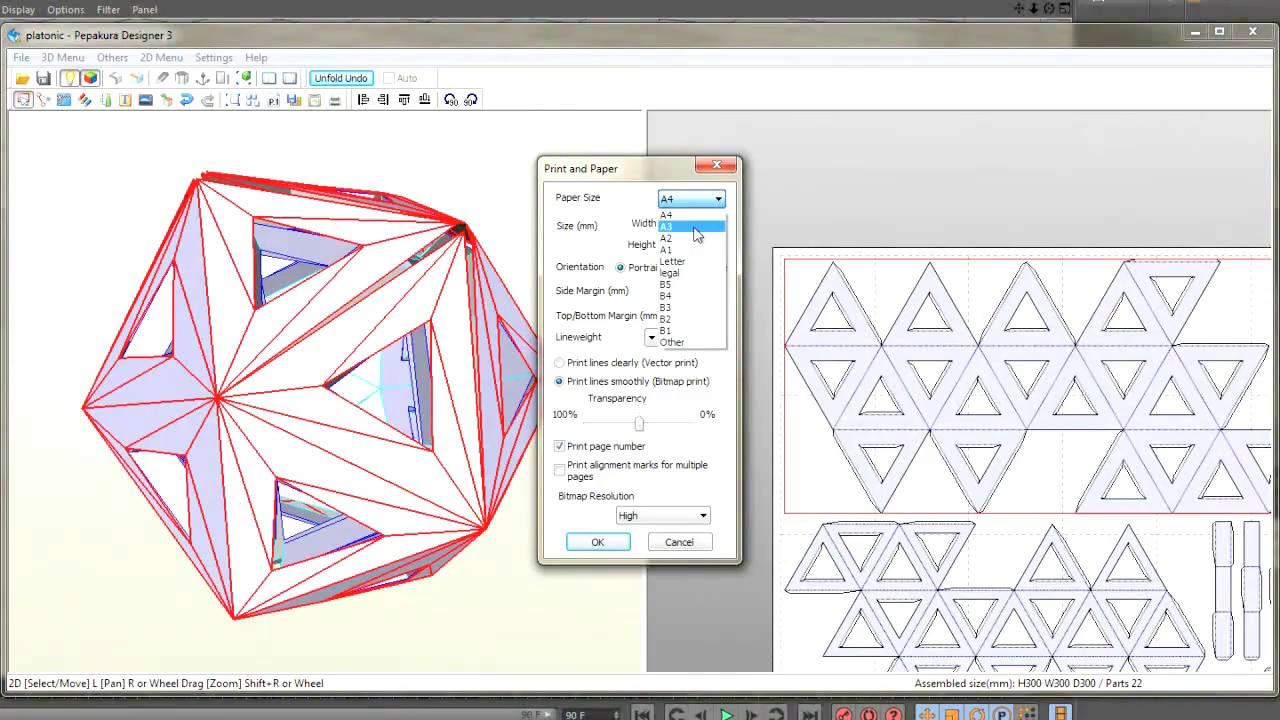
{"action": "left_click", "coordinate": [696, 228]}
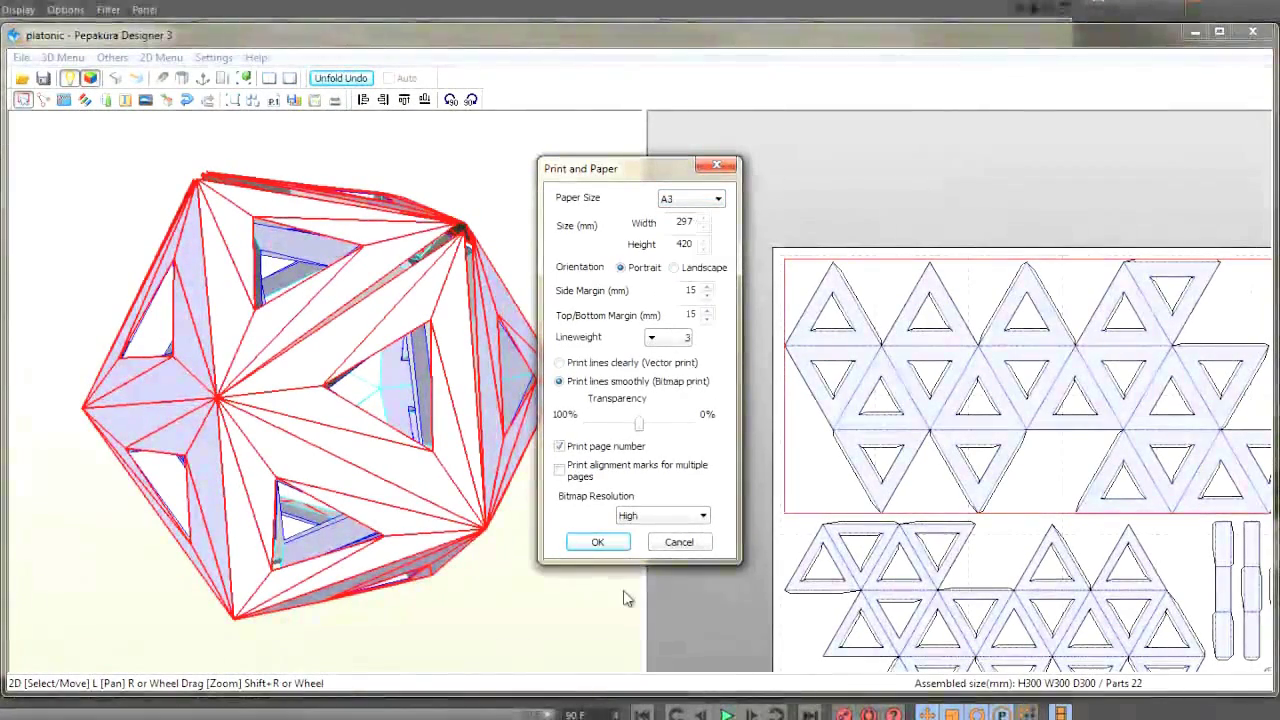
{"action": "left_click", "coordinate": [598, 542]}
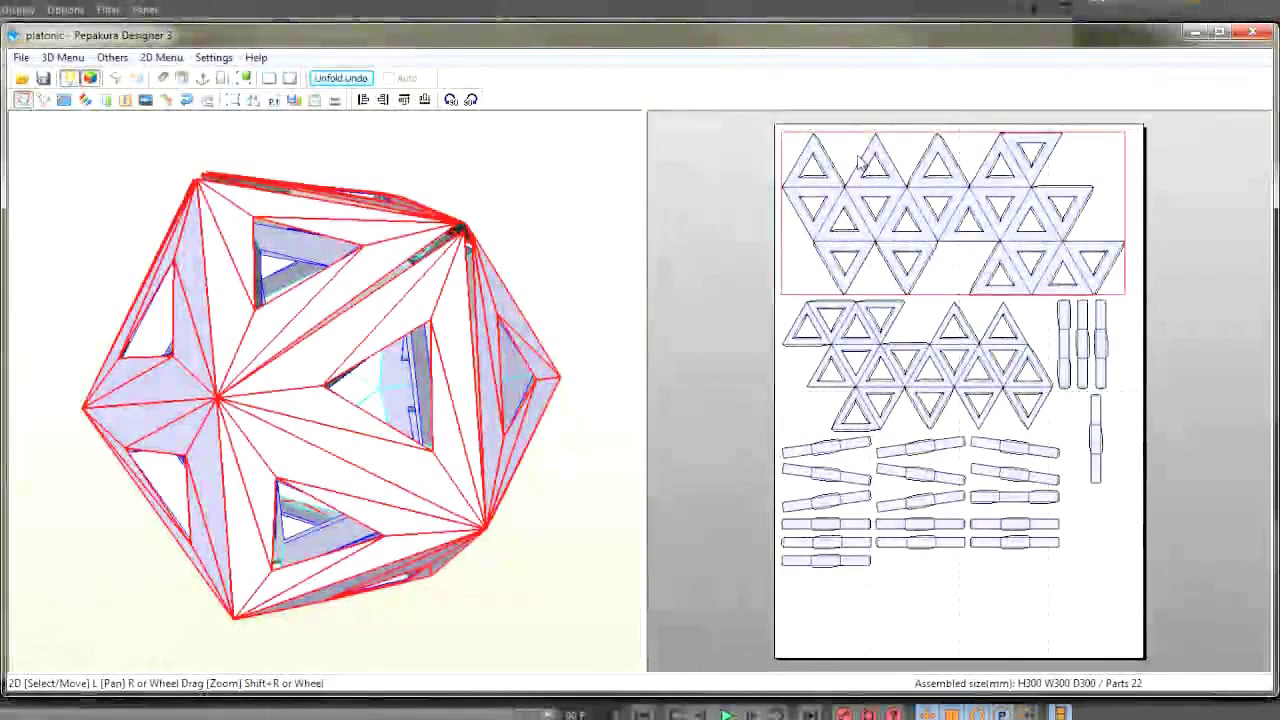
Change the paper size to A1 (594 × 841 mm, portrait) so all parts fit one sheet
{"action": "left_click", "coordinate": [214, 57]}
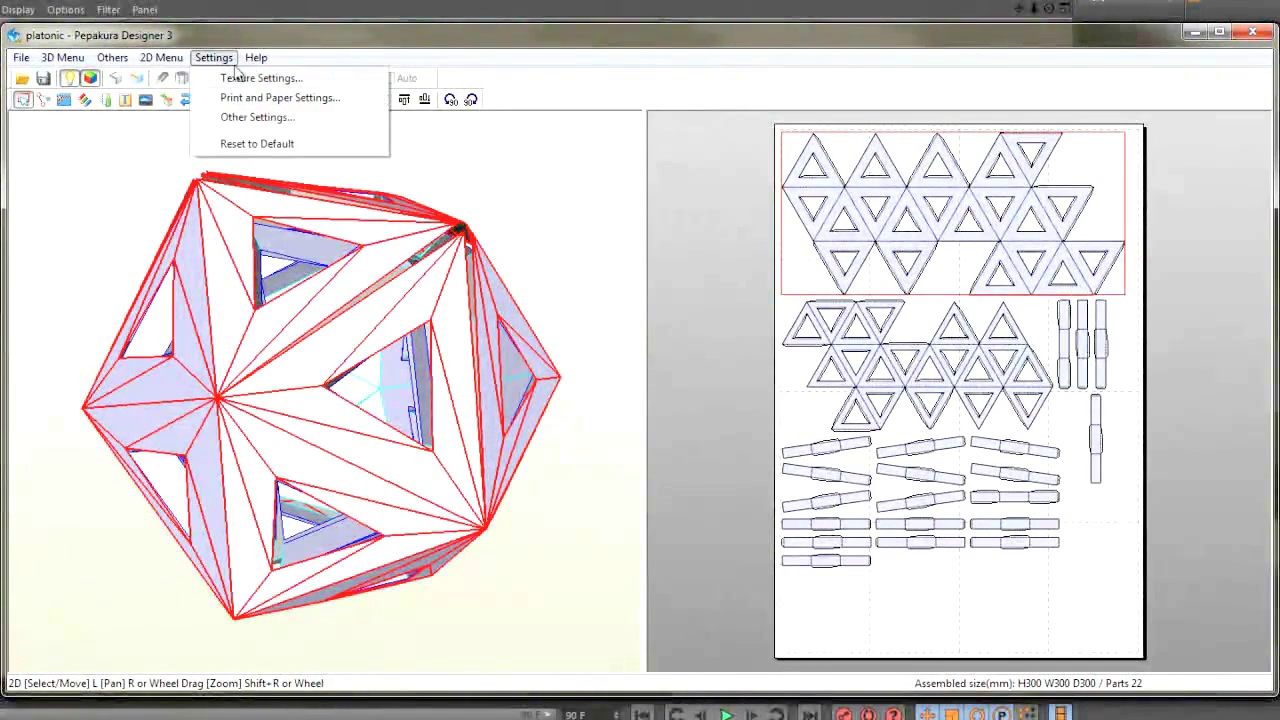
{"action": "left_click", "coordinate": [252, 100]}
{"action": "left_click", "coordinate": [690, 200]}
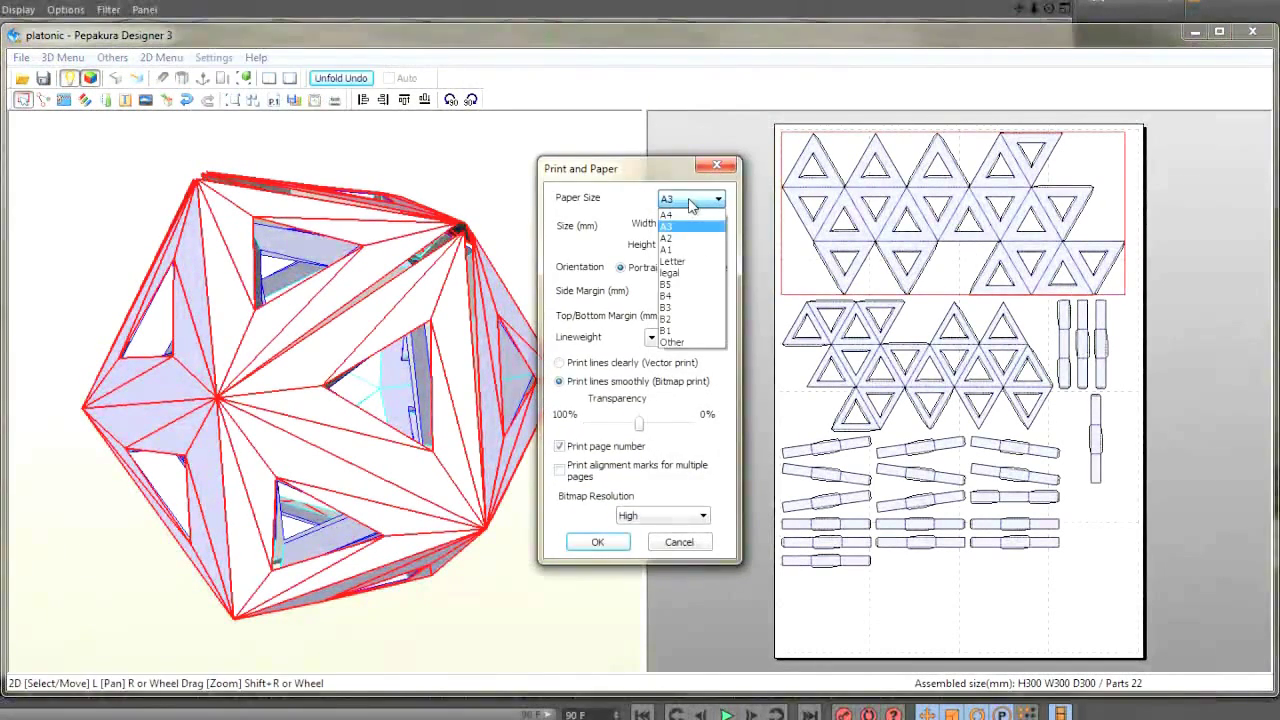
{"action": "left_click", "coordinate": [681, 249]}
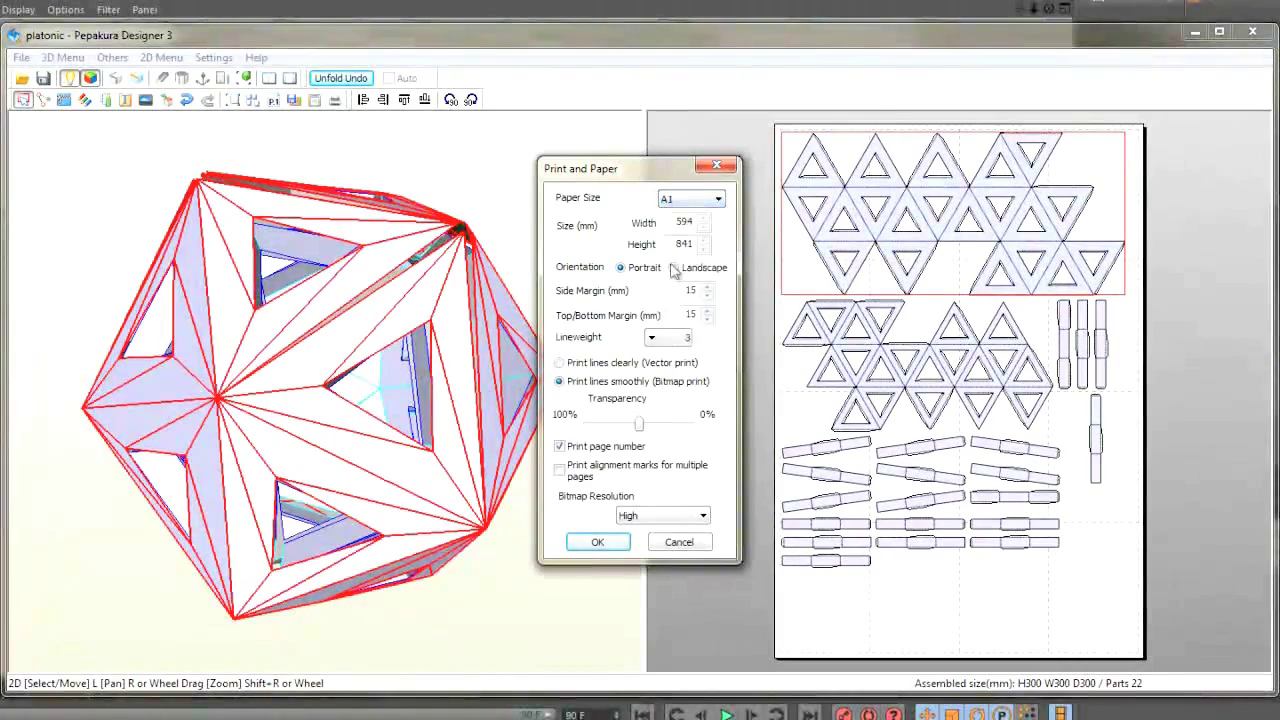
{"action": "left_click", "coordinate": [592, 542]}
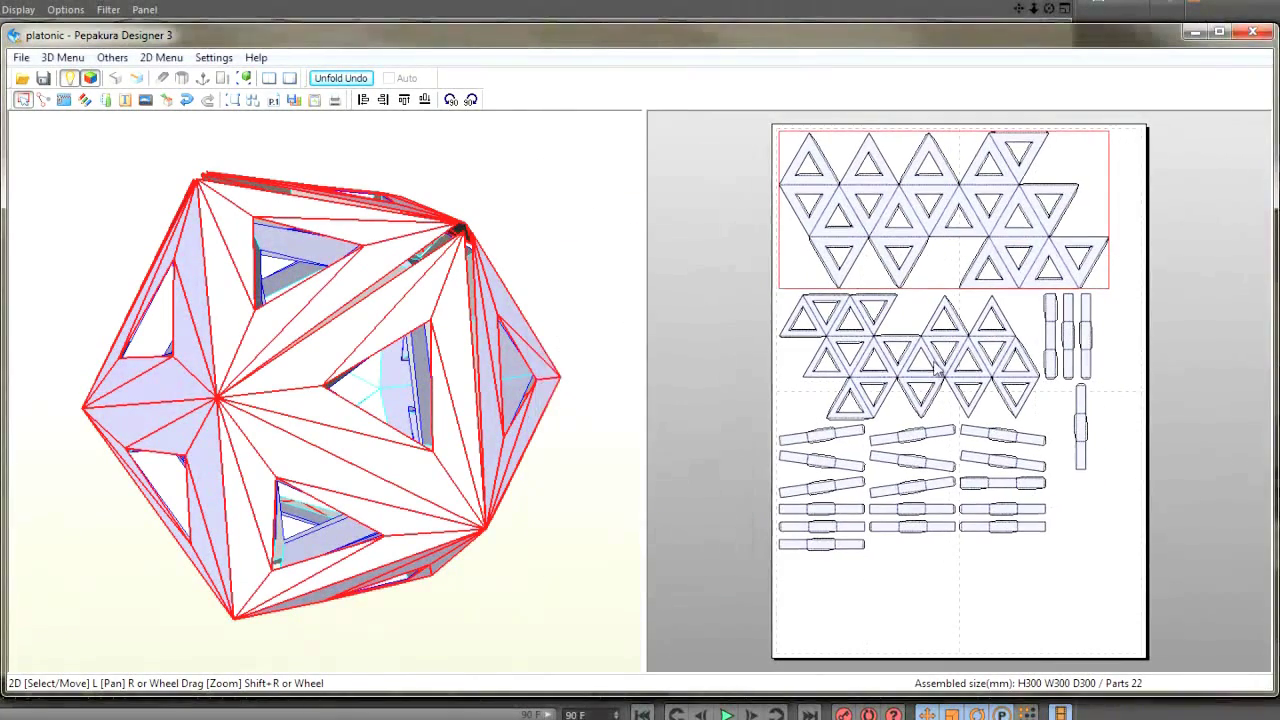
{"action": "scroll", "coordinate": [910, 280], "scroll_direction": "down", "scroll_amount": 1}
{"action": "scroll", "coordinate": [886, 271], "scroll_direction": "up", "scroll_amount": 3}
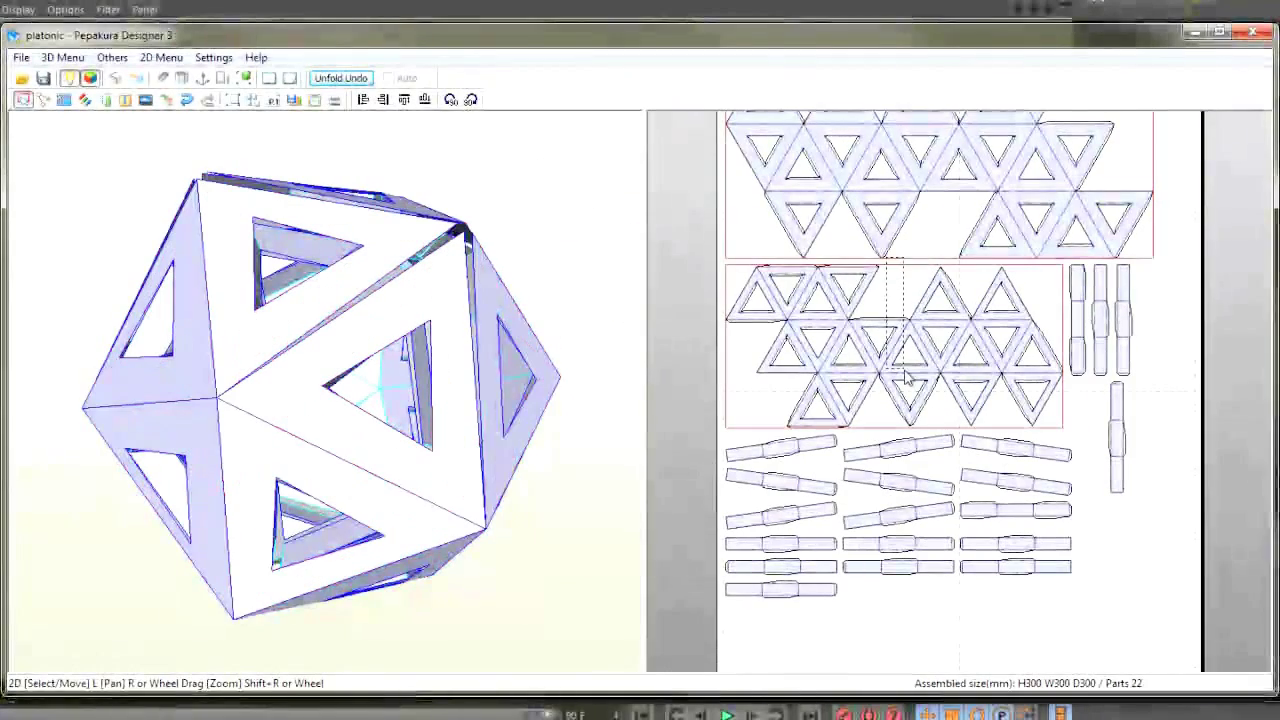
{"action": "scroll", "coordinate": [832, 230], "scroll_direction": "down", "scroll_amount": 1}
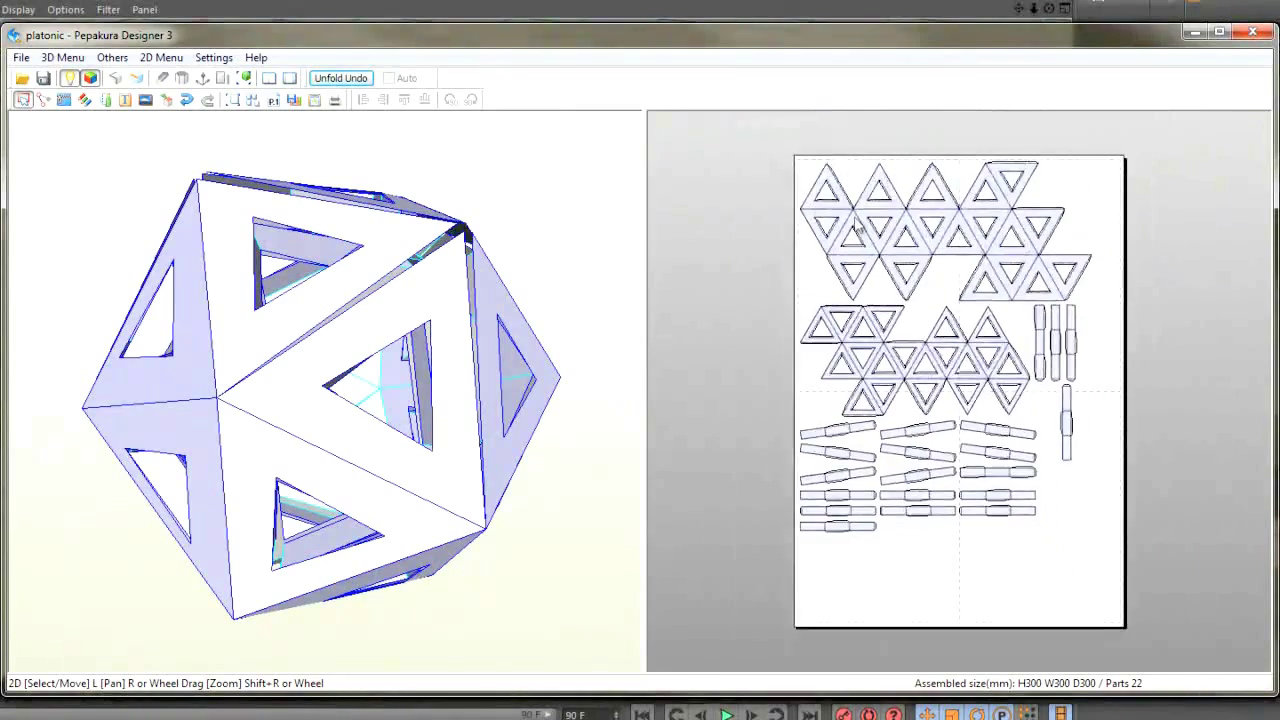
{"action": "scroll", "coordinate": [833, 326], "scroll_direction": "down", "scroll_amount": 1}
{"action": "scroll", "coordinate": [840, 350], "scroll_direction": "down", "scroll_amount": 1}
{"action": "scroll", "coordinate": [850, 358], "scroll_direction": "up", "scroll_amount": 3}
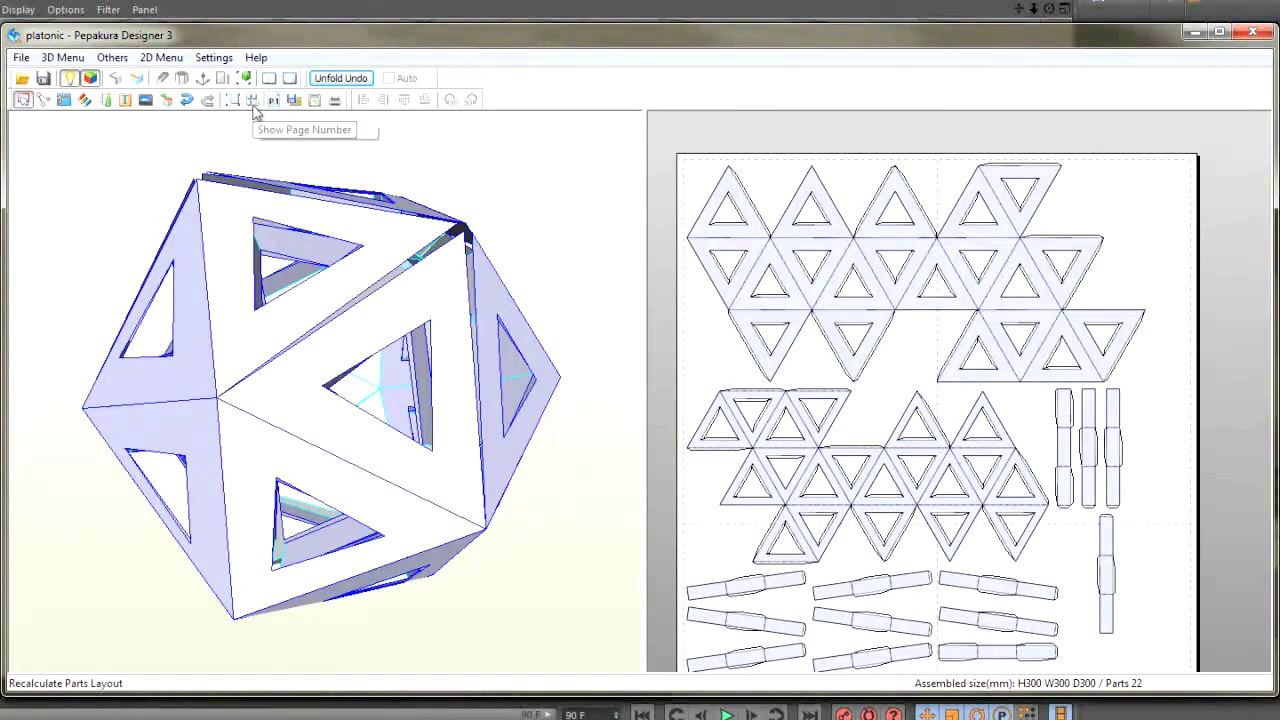
{"action": "left_click", "coordinate": [253, 101]}
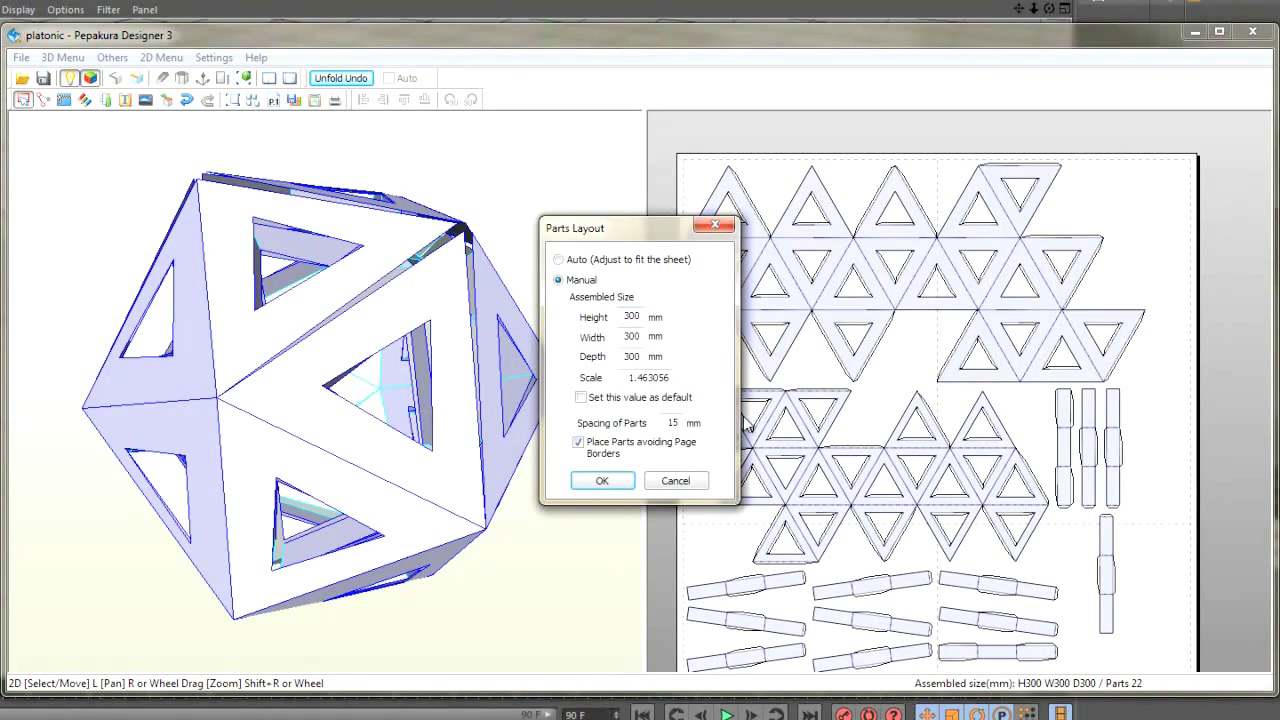
{"action": "left_click", "coordinate": [689, 480]}
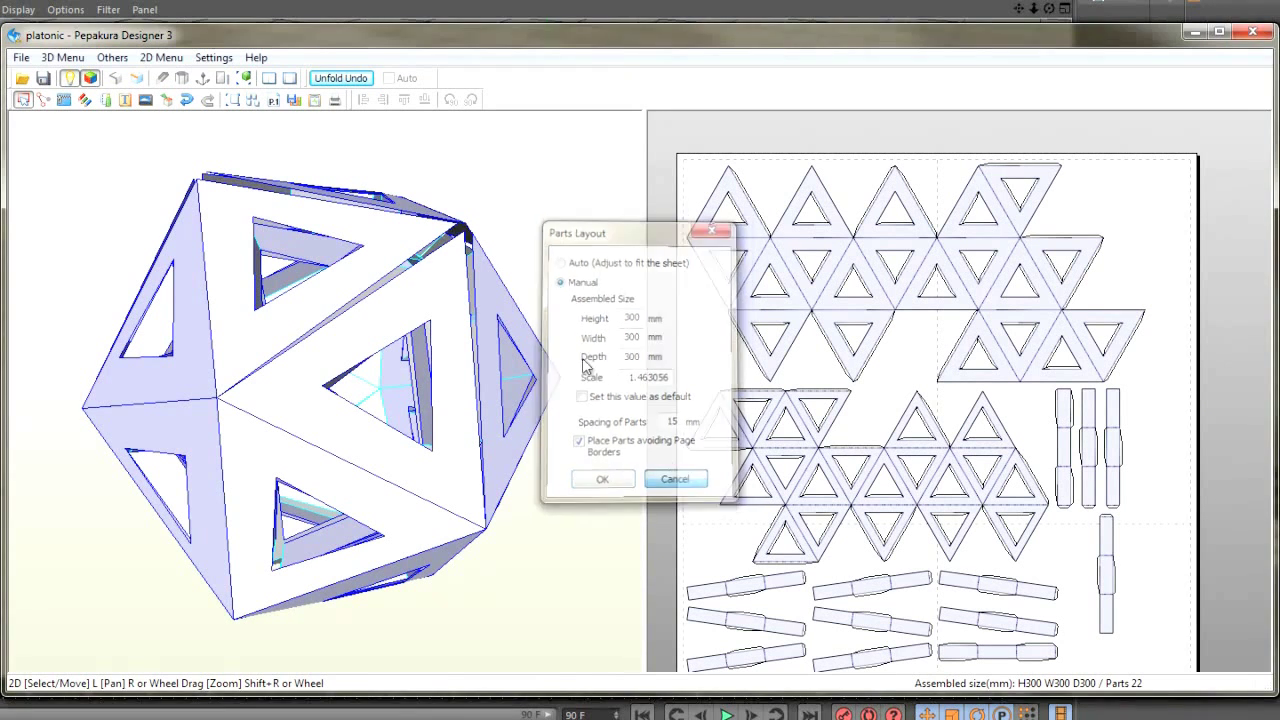
{"action": "left_click", "coordinate": [276, 104]}
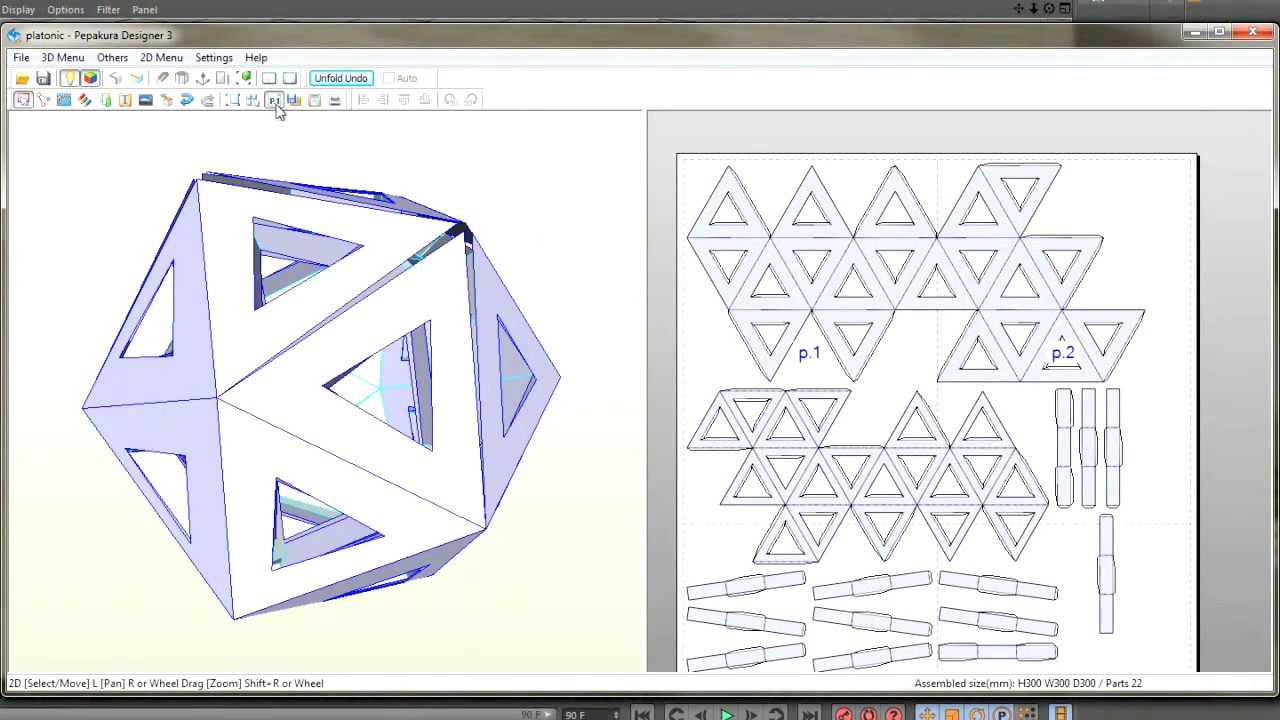
{"action": "right_click_drag", "start_coordinate": [882, 594], "coordinate": [895, 396]}
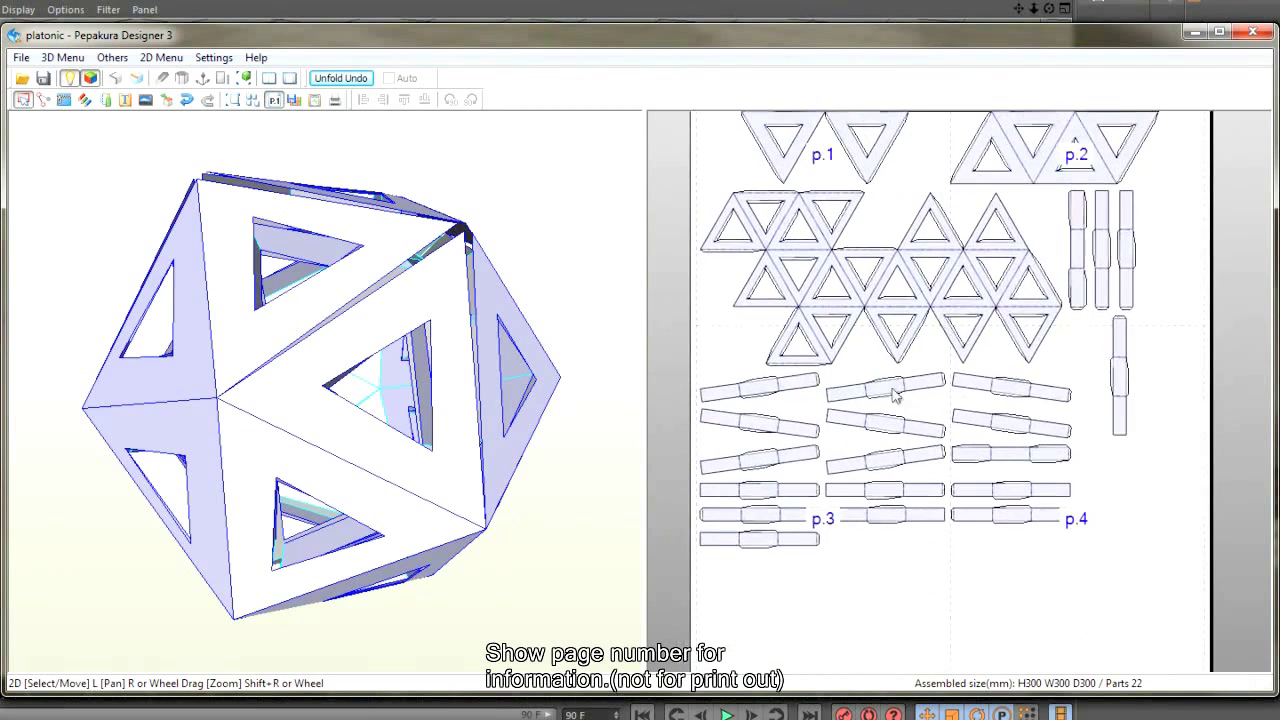
{"action": "left_click", "coordinate": [274, 100]}
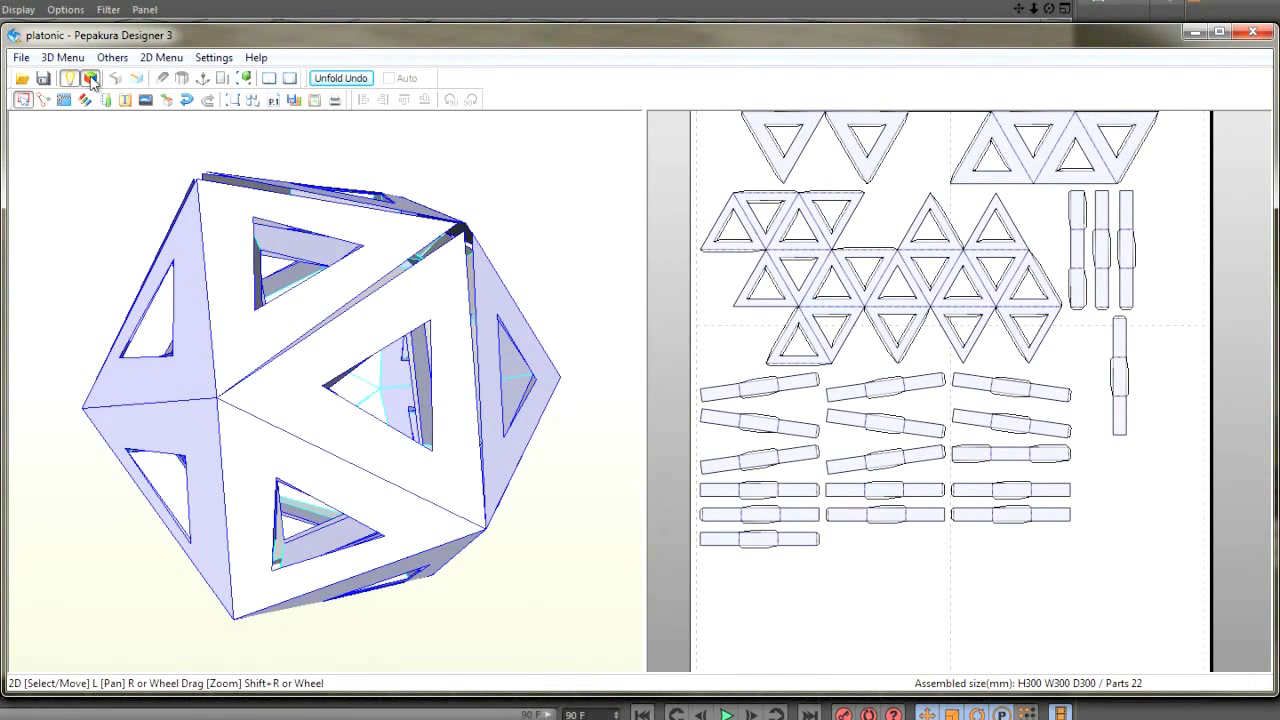
Toggle the Set Materials to Faces button off, leaving the model and parts plain white
{"action": "left_click", "coordinate": [90, 79]}
{"action": "left_click", "coordinate": [90, 79]}
{"action": "left_click", "coordinate": [90, 79]}
{"action": "left_click", "coordinate": [90, 79]}
{"action": "left_click", "coordinate": [90, 79]}
Rotate the 3D model and pick a strip part to locate its edges on the model
{"action": "mouse_move", "coordinate": [557, 301]}
{"action": "right_mouse_down"}
{"action": "mouse_move", "coordinate": [589, 245]}
{"action": "mouse_move", "coordinate": [580, 209]}
{"action": "mouse_move", "coordinate": [526, 229]}
{"action": "mouse_move", "coordinate": [510, 273]}
{"action": "mouse_move", "coordinate": [609, 226]}
{"action": "mouse_move", "coordinate": [620, 200]}
{"action": "mouse_move", "coordinate": [577, 200]}
{"action": "mouse_move", "coordinate": [533, 240]}
{"action": "right_mouse_up"}
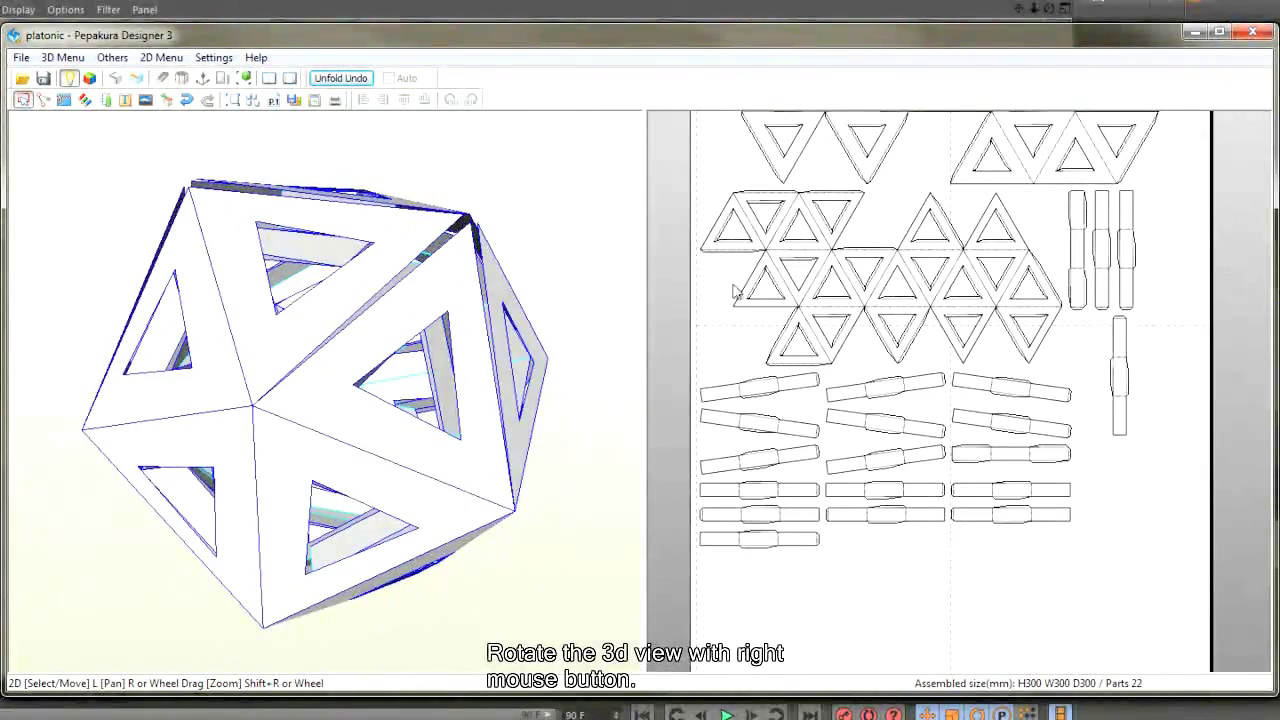
{"action": "left_click", "coordinate": [745, 392]}
{"action": "right_click_drag", "start_coordinate": [449, 424], "coordinate": [441, 288]}
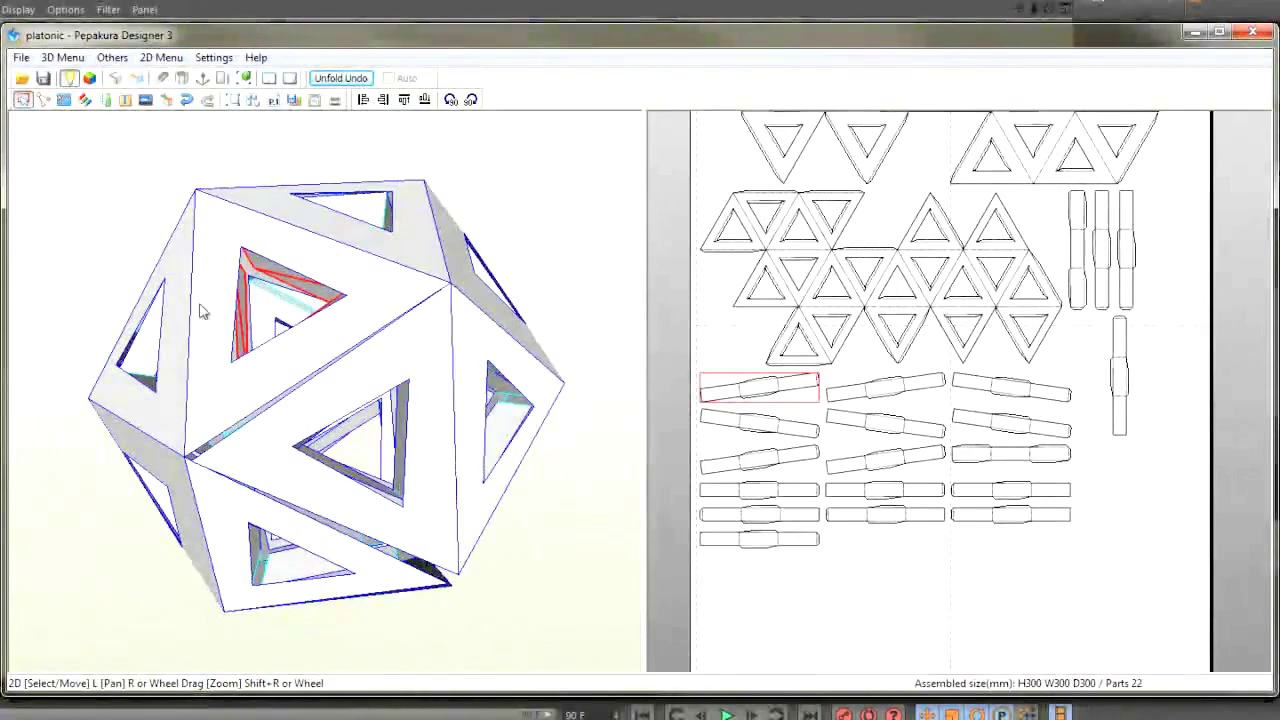
{"action": "left_click", "coordinate": [886, 390]}
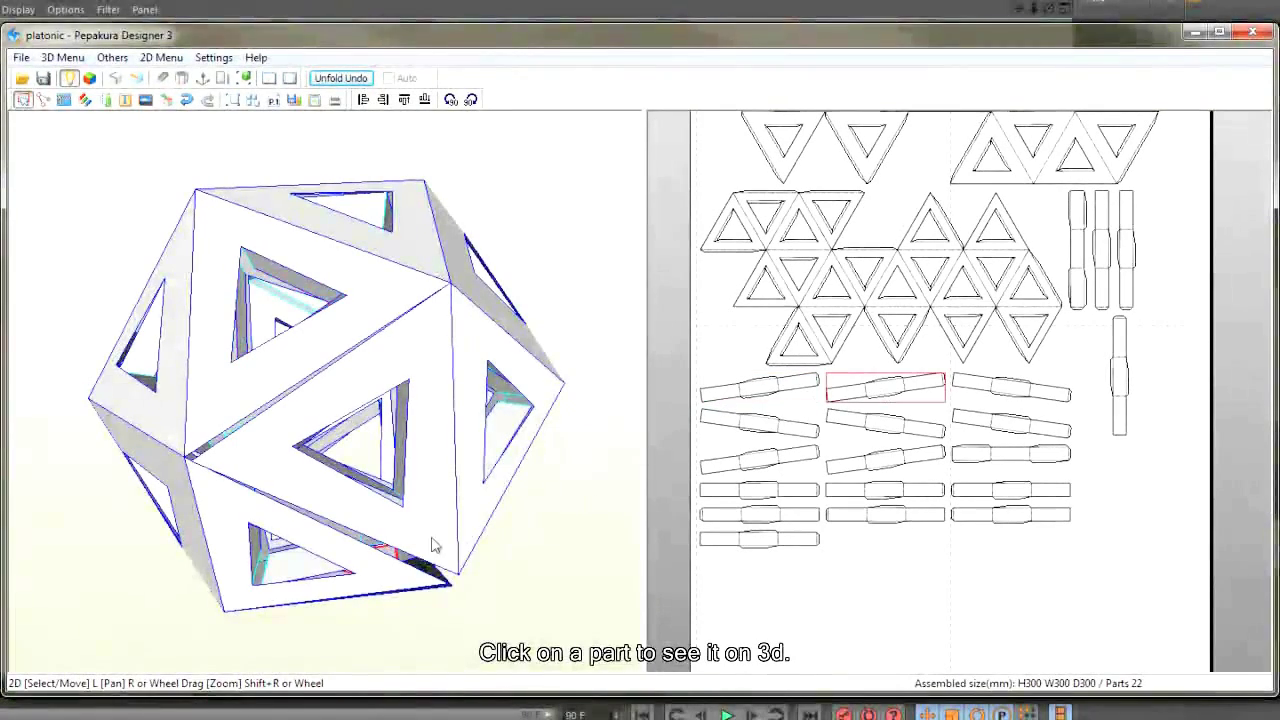
{"action": "left_click_drag", "start_coordinate": [416, 440], "coordinate": [398, 378]}
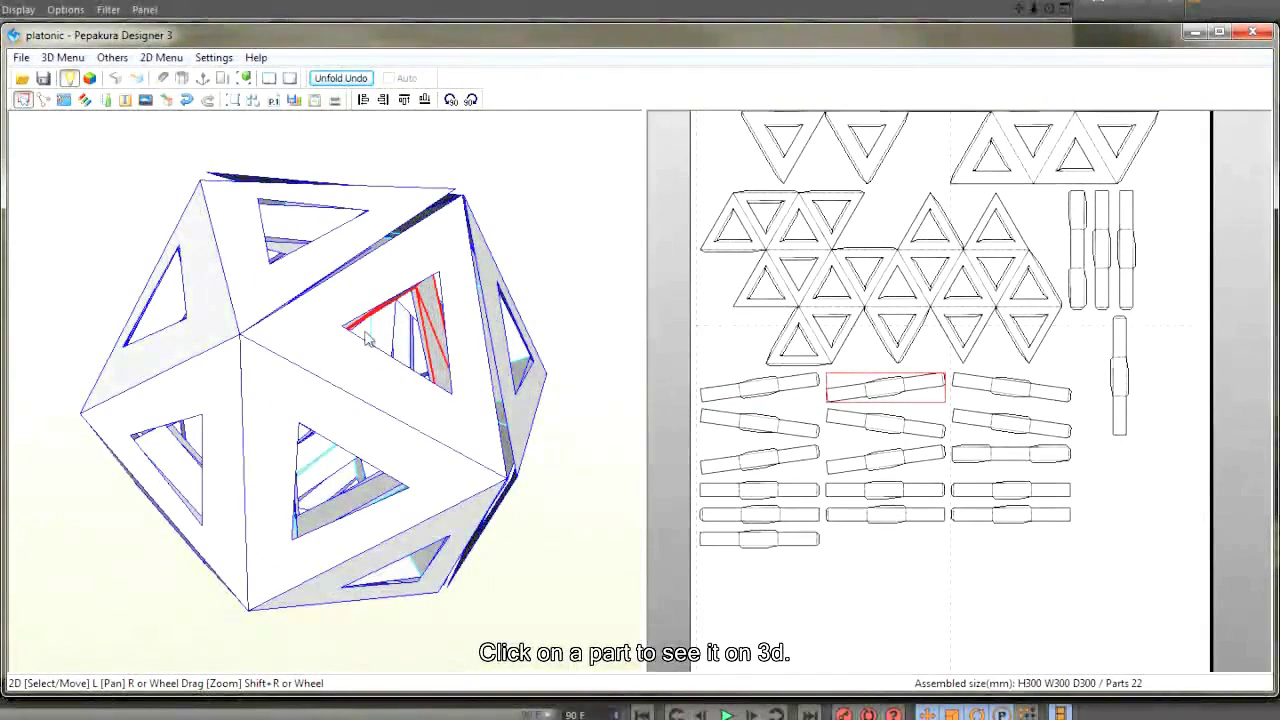
{"action": "mouse_move", "coordinate": [477, 406]}
{"action": "left_mouse_down"}
{"action": "mouse_move", "coordinate": [251, 391]}
{"action": "mouse_move", "coordinate": [312, 601]}
{"action": "left_mouse_up"}
{"action": "left_click", "coordinate": [798, 250]}
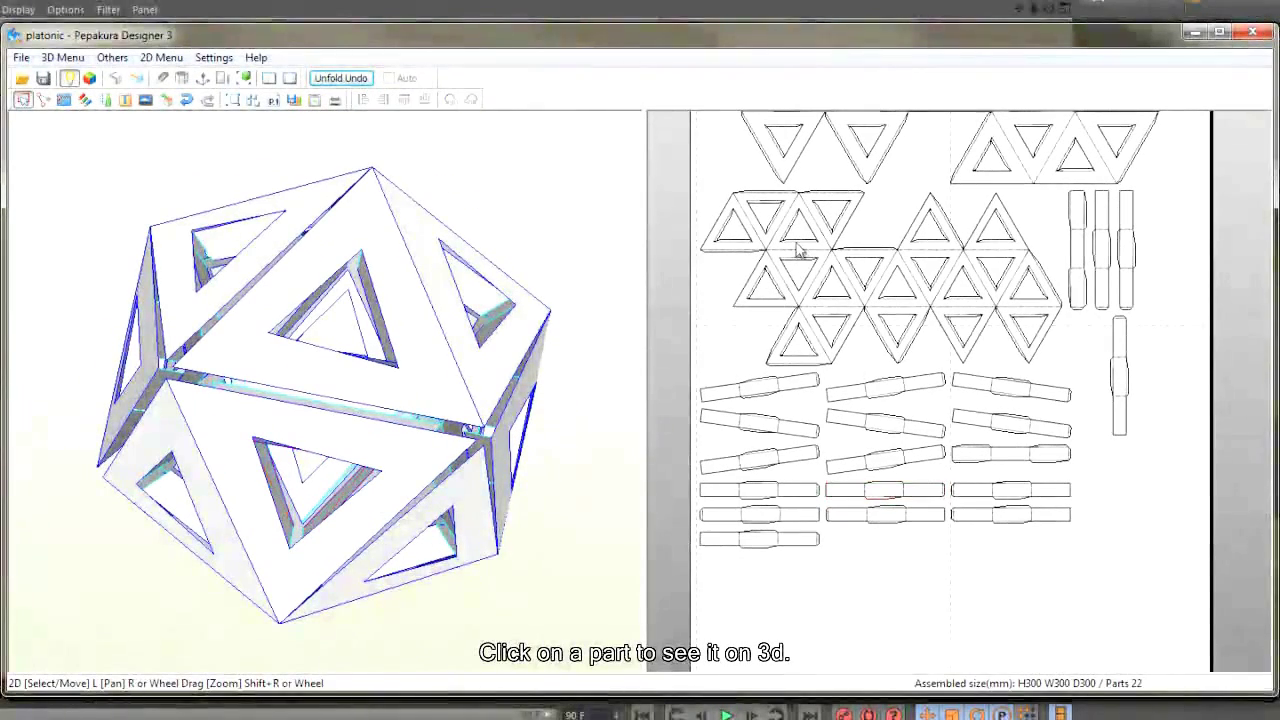
{"action": "left_click", "coordinate": [744, 232]}
{"action": "left_click_drag", "start_coordinate": [264, 457], "coordinate": [283, 491]}
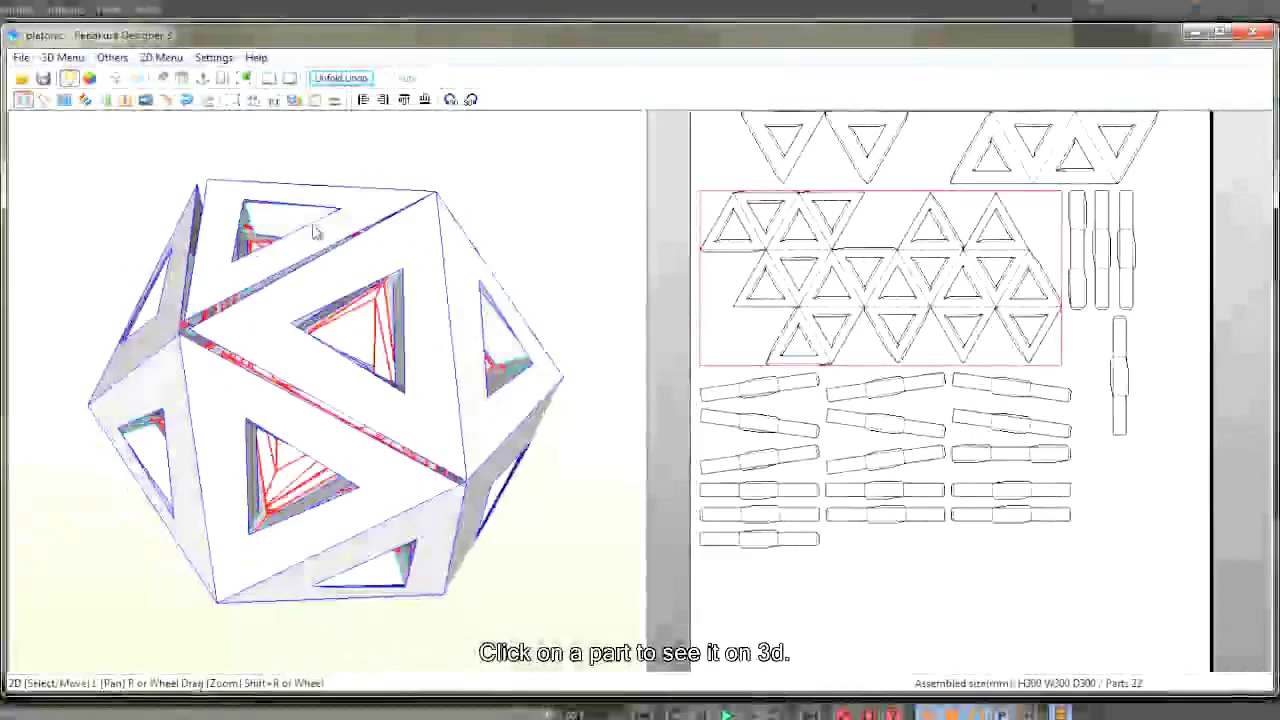
{"action": "left_click", "coordinate": [1032, 180]}
{"action": "mouse_move", "coordinate": [333, 322]}
{"action": "left_mouse_down"}
{"action": "mouse_move", "coordinate": [183, 298]}
{"action": "mouse_move", "coordinate": [330, 330]}
{"action": "left_mouse_up"}
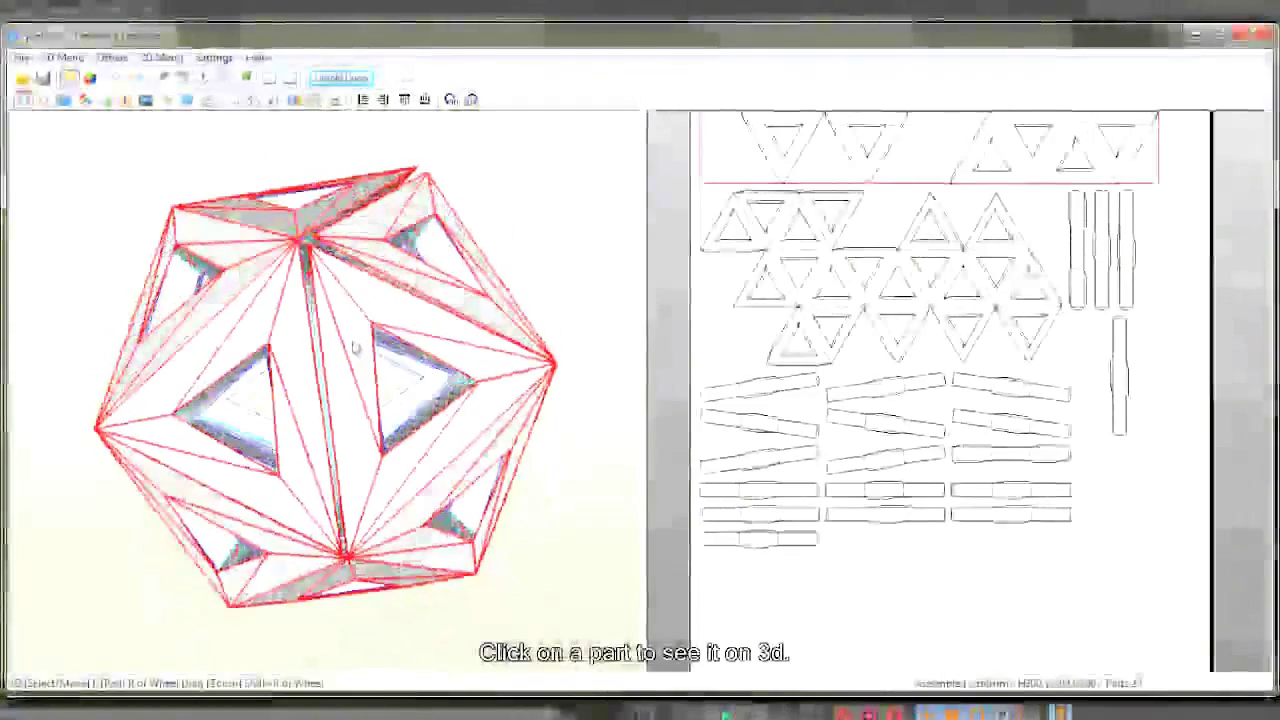
{"action": "right_click_drag", "start_coordinate": [977, 273], "coordinate": [994, 460]}
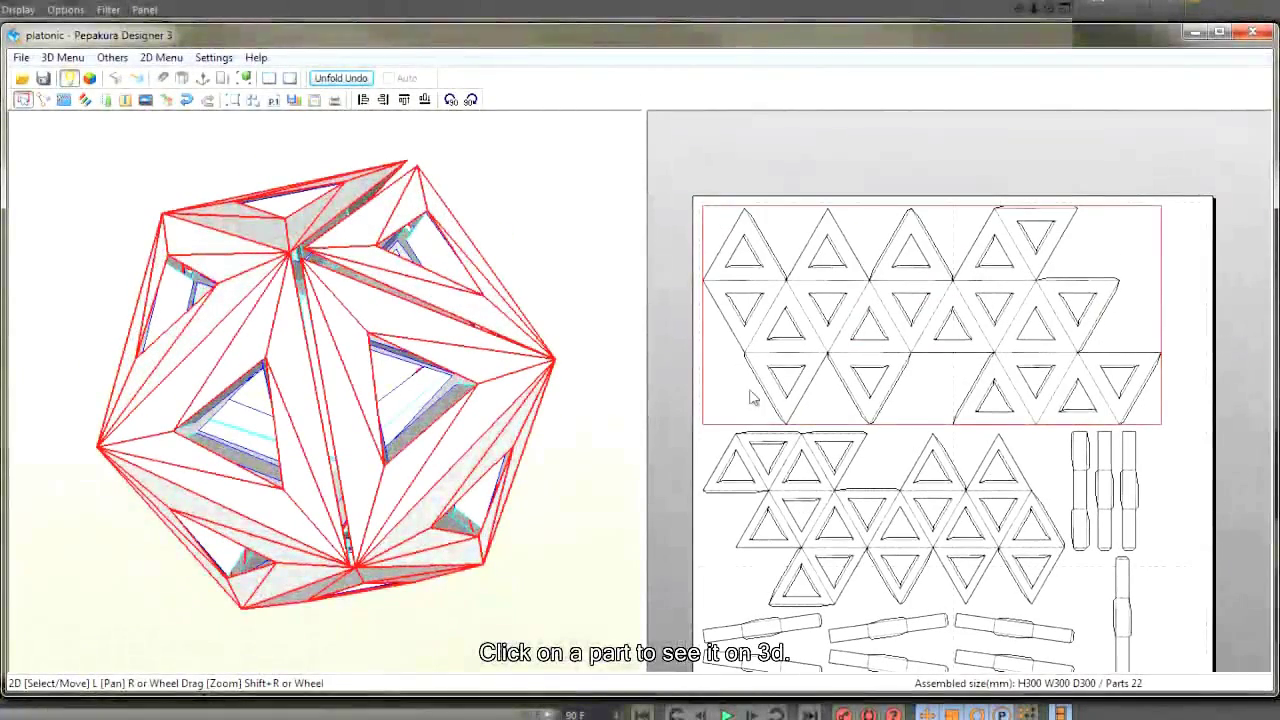
{"action": "scroll", "coordinate": [940, 270], "scroll_direction": "down", "scroll_amount": 3}
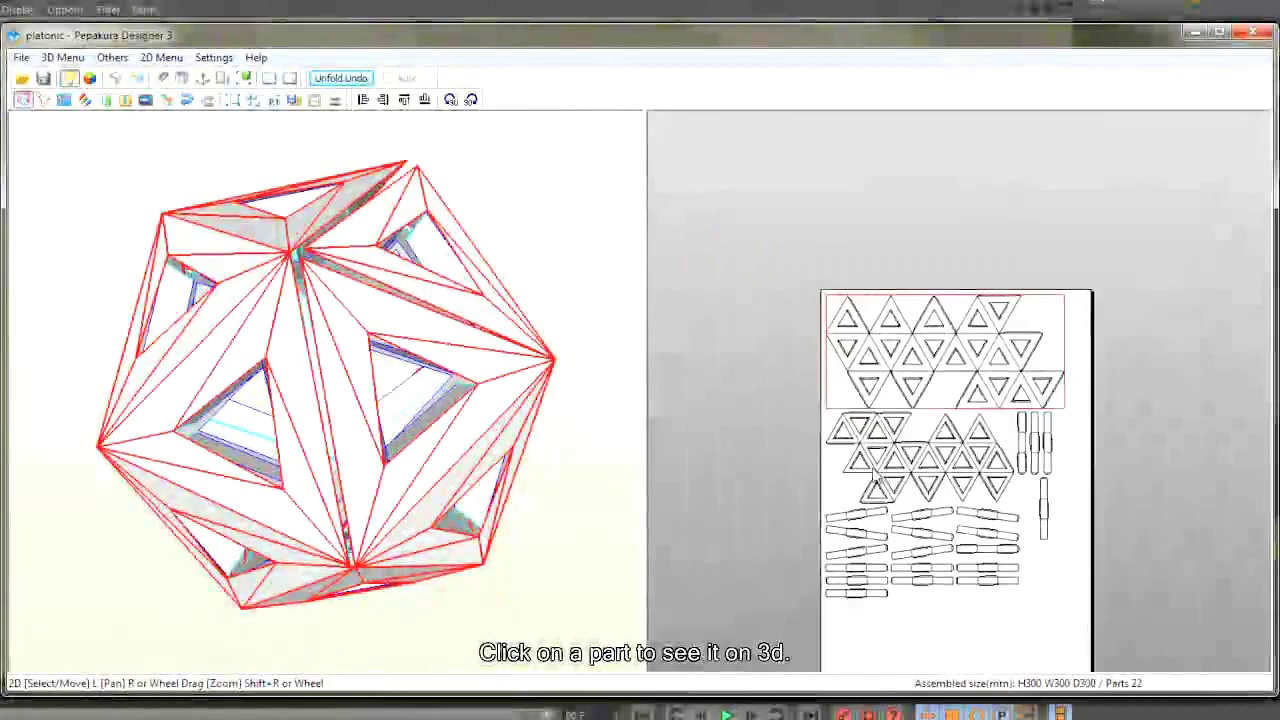
{"action": "scroll", "coordinate": [940, 270], "scroll_direction": "up", "scroll_amount": 5}
{"action": "scroll", "coordinate": [951, 294], "scroll_direction": "down", "scroll_amount": 1}
{"action": "scroll", "coordinate": [943, 340], "scroll_direction": "down", "scroll_amount": 1}
{"action": "scroll", "coordinate": [972, 440], "scroll_direction": "down", "scroll_amount": 2}
{"action": "right_click_drag", "start_coordinate": [973, 440], "coordinate": [934, 334]}
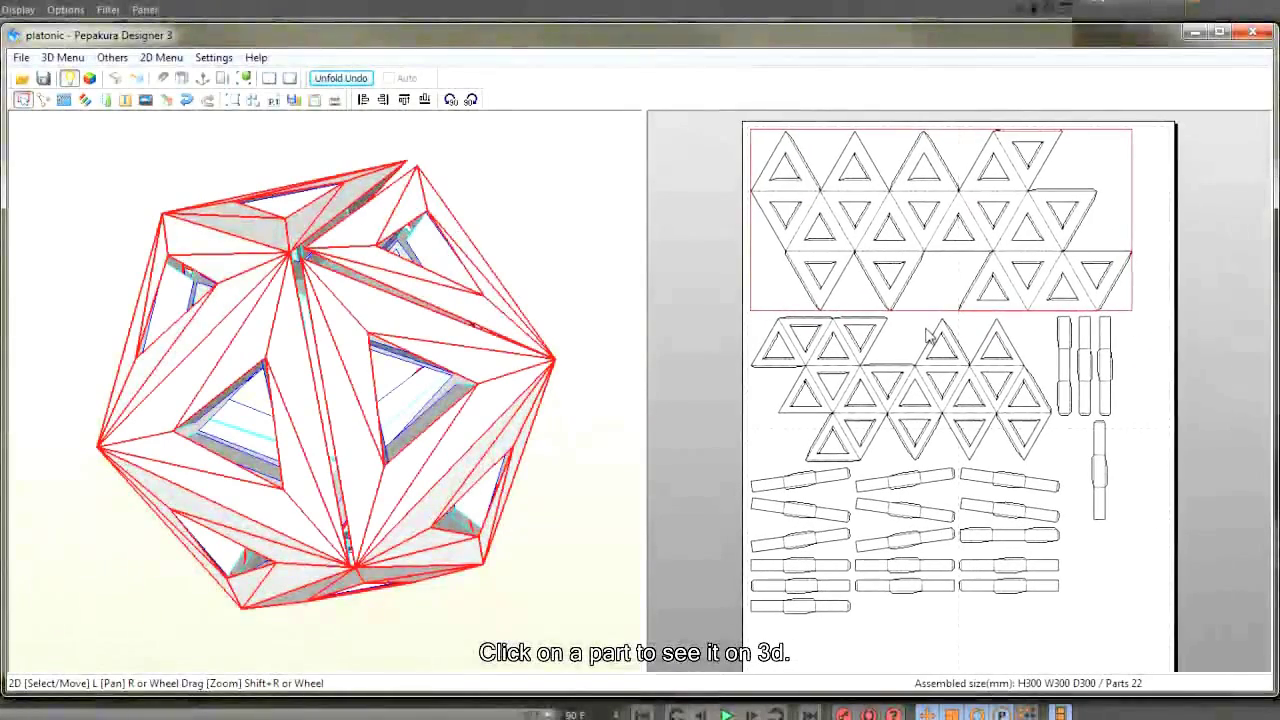
{"action": "scroll", "coordinate": [975, 548], "scroll_direction": "down", "scroll_amount": 2}
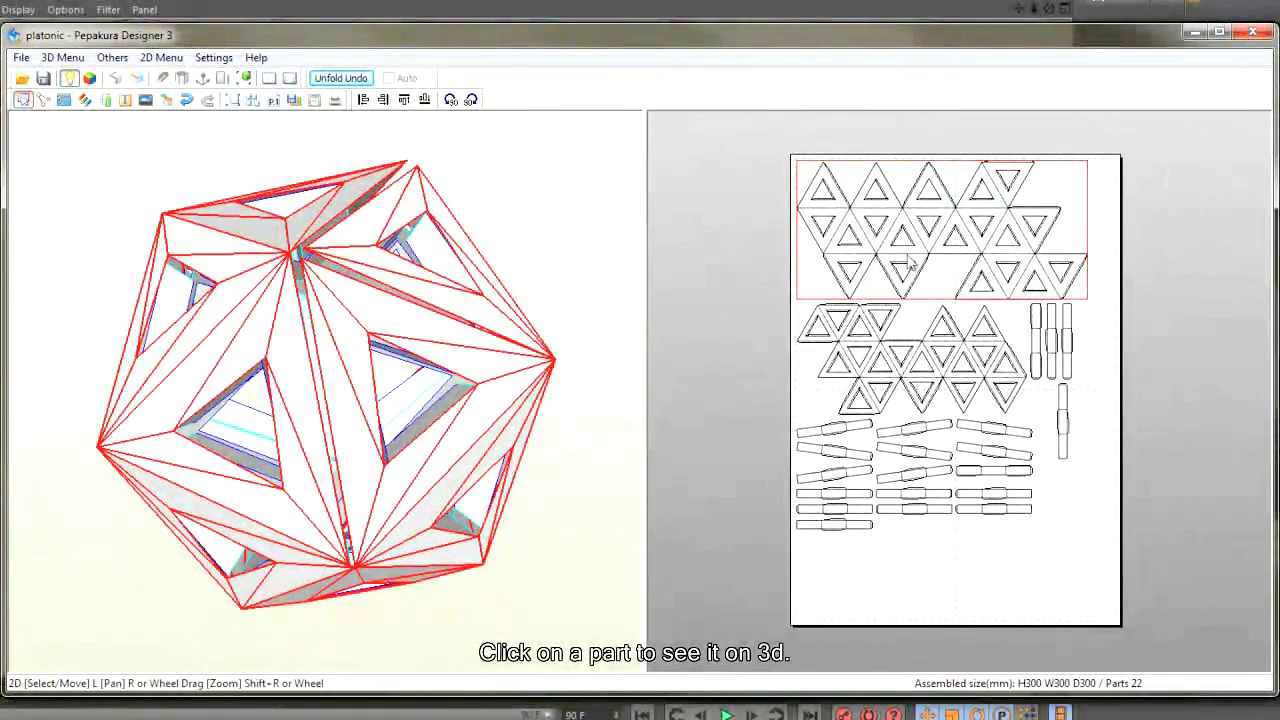
Reposition the two triangle parts and rotate the large triangle net into a vertical column
{"action": "left_click_drag", "start_coordinate": [888, 239], "coordinate": [888, 264]}
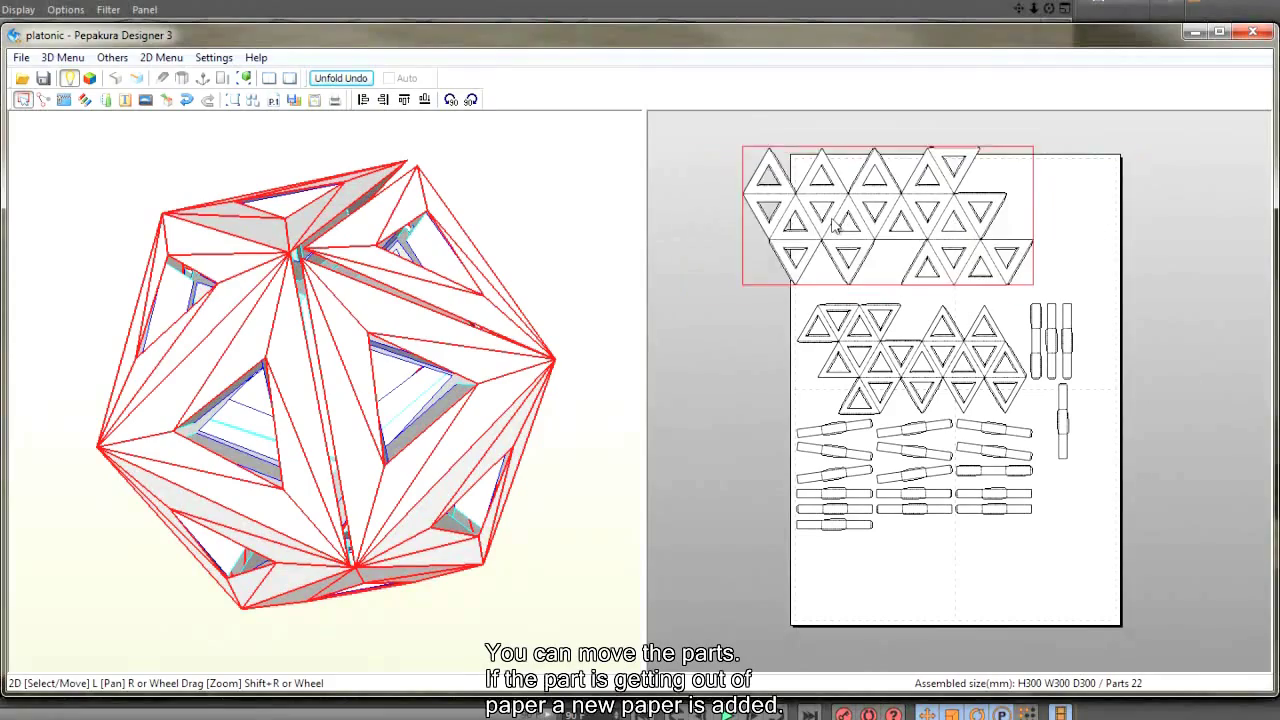
{"action": "mouse_move", "coordinate": [880, 318]}
{"action": "left_mouse_down"}
{"action": "mouse_move", "coordinate": [865, 312]}
{"action": "mouse_move", "coordinate": [1157, 545]}
{"action": "mouse_move", "coordinate": [1195, 212]}
{"action": "left_mouse_up"}
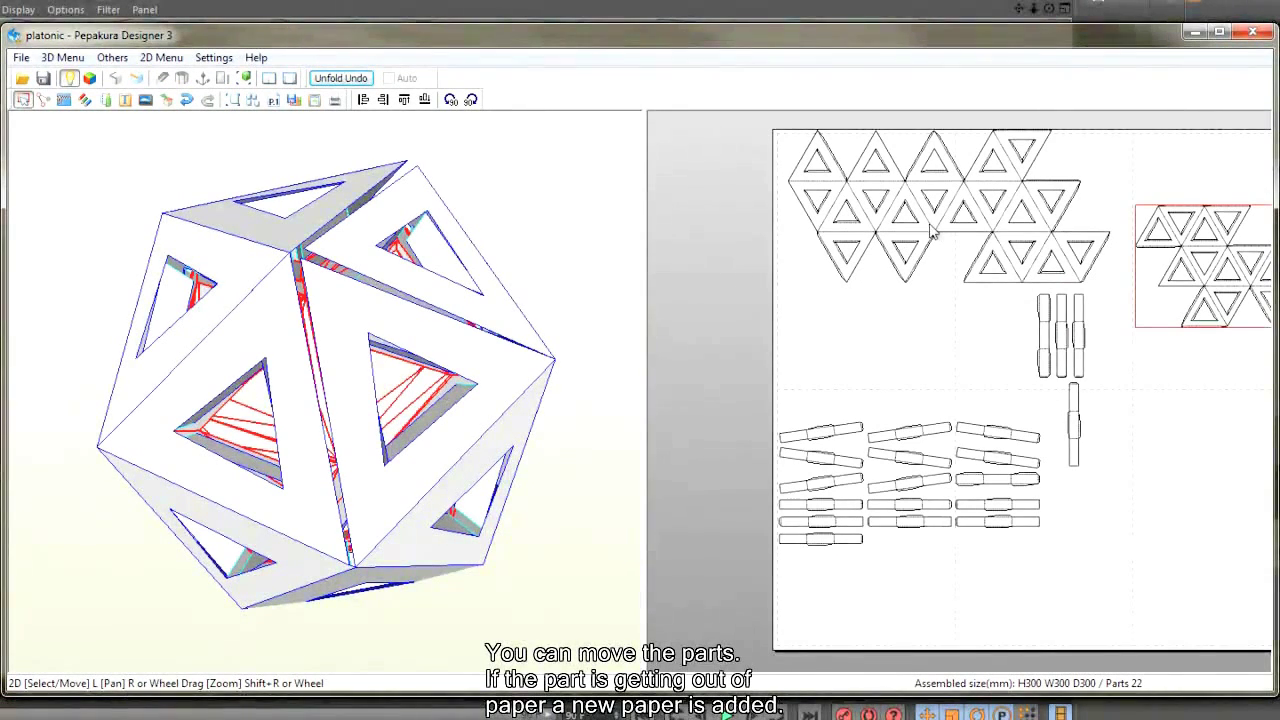
{"action": "left_click", "coordinate": [45, 101]}
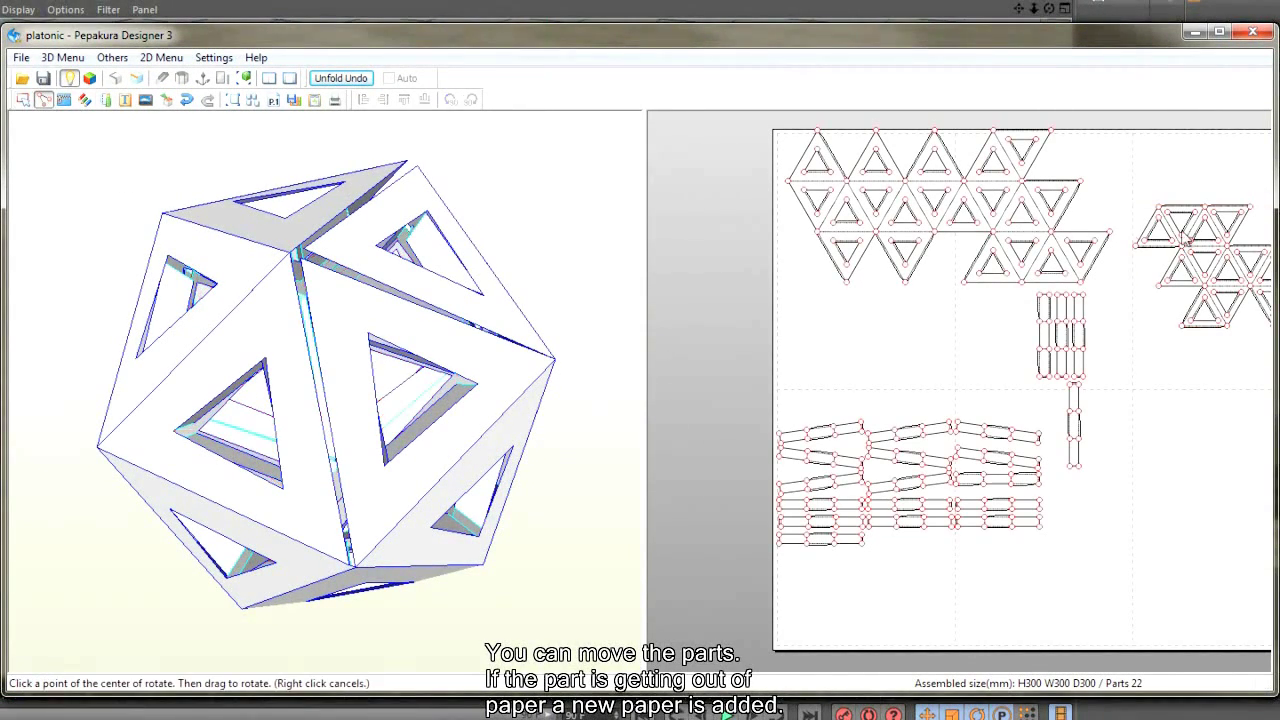
{"action": "left_click", "coordinate": [789, 183]}
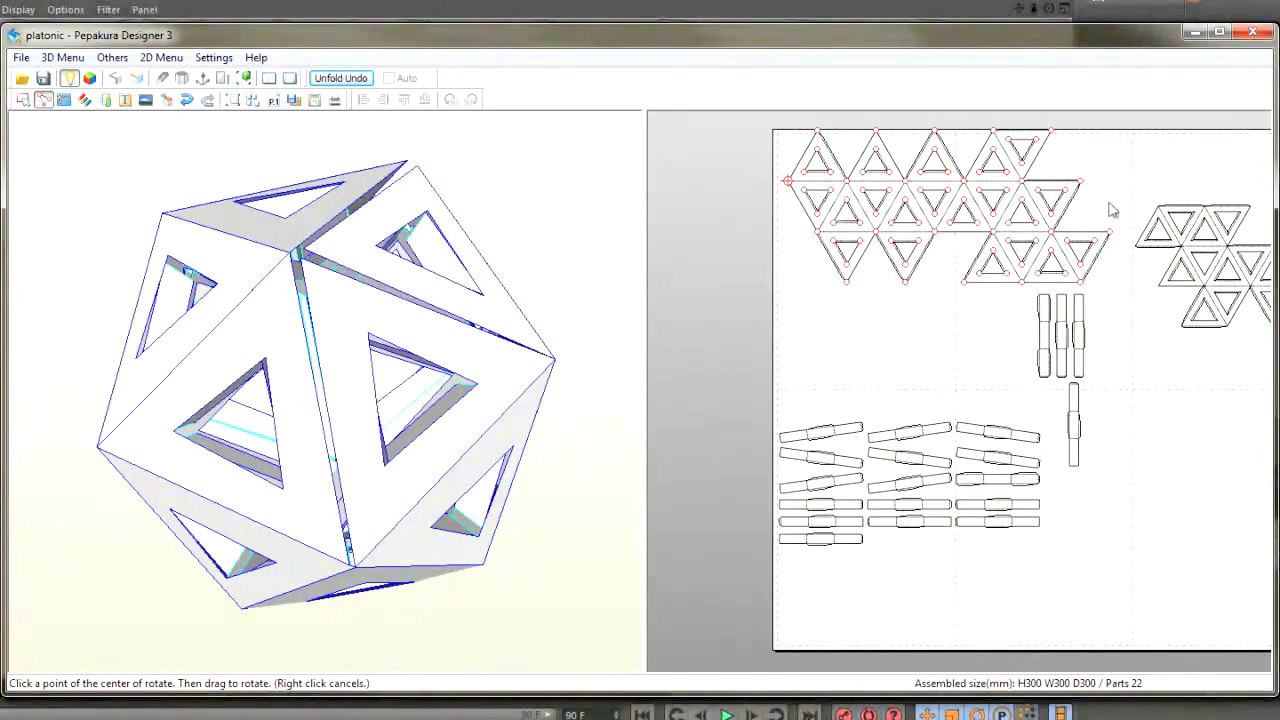
{"action": "mouse_move", "coordinate": [1022, 190]}
{"action": "left_mouse_down"}
{"action": "mouse_move", "coordinate": [795, 312]}
{"action": "mouse_move", "coordinate": [808, 271]}
{"action": "mouse_move", "coordinate": [849, 286]}
{"action": "left_mouse_up"}
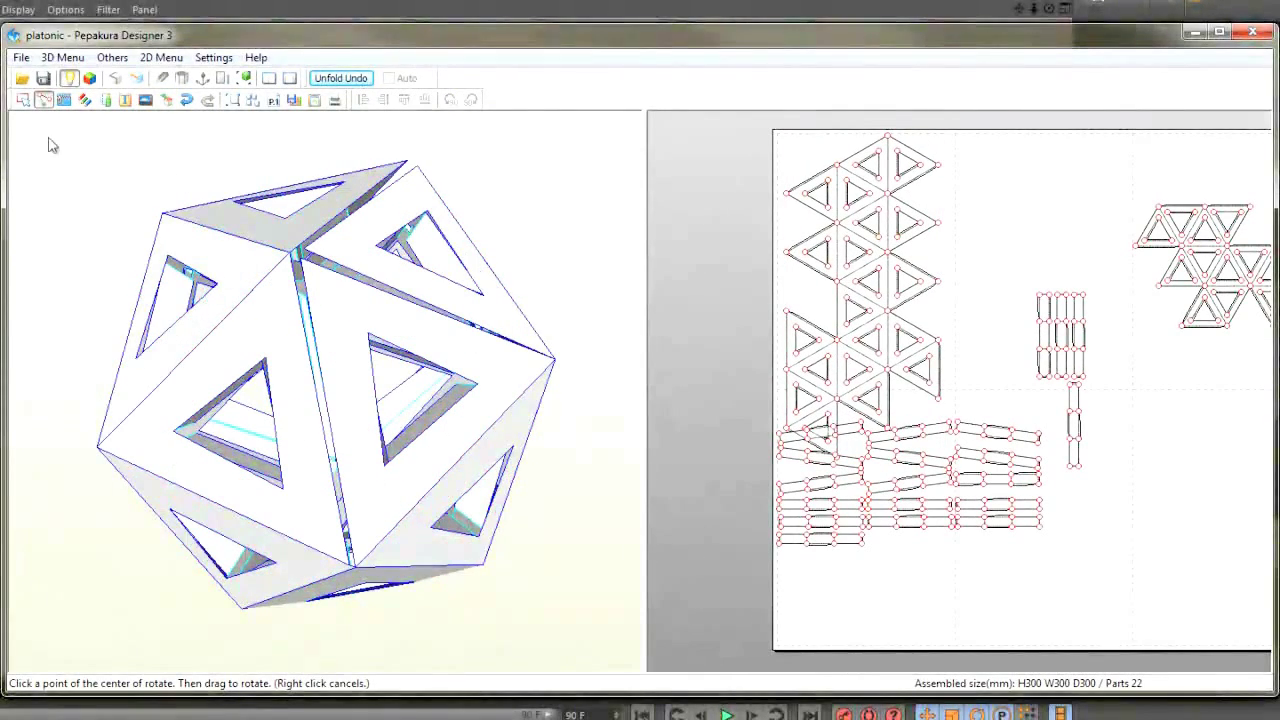
Cut the long triangle net apart at an edge with Join/Disjoin
{"action": "left_click", "coordinate": [64, 101]}
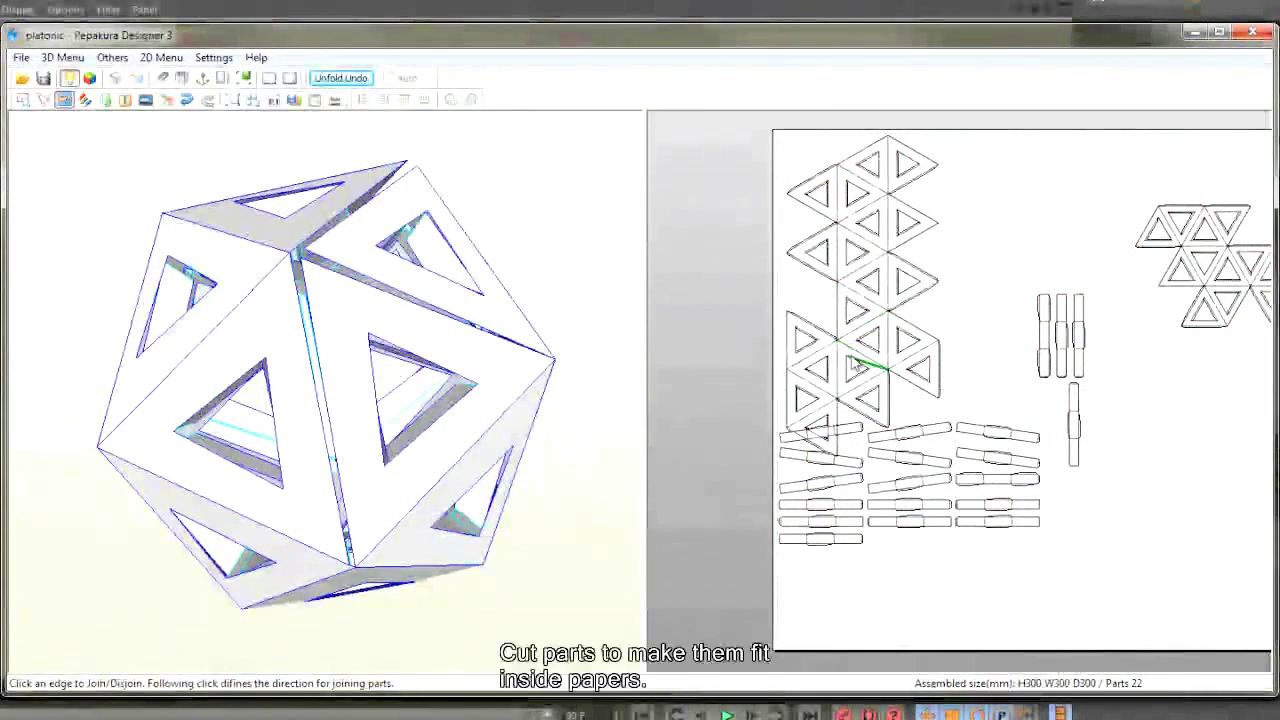
{"action": "left_click", "coordinate": [856, 360]}
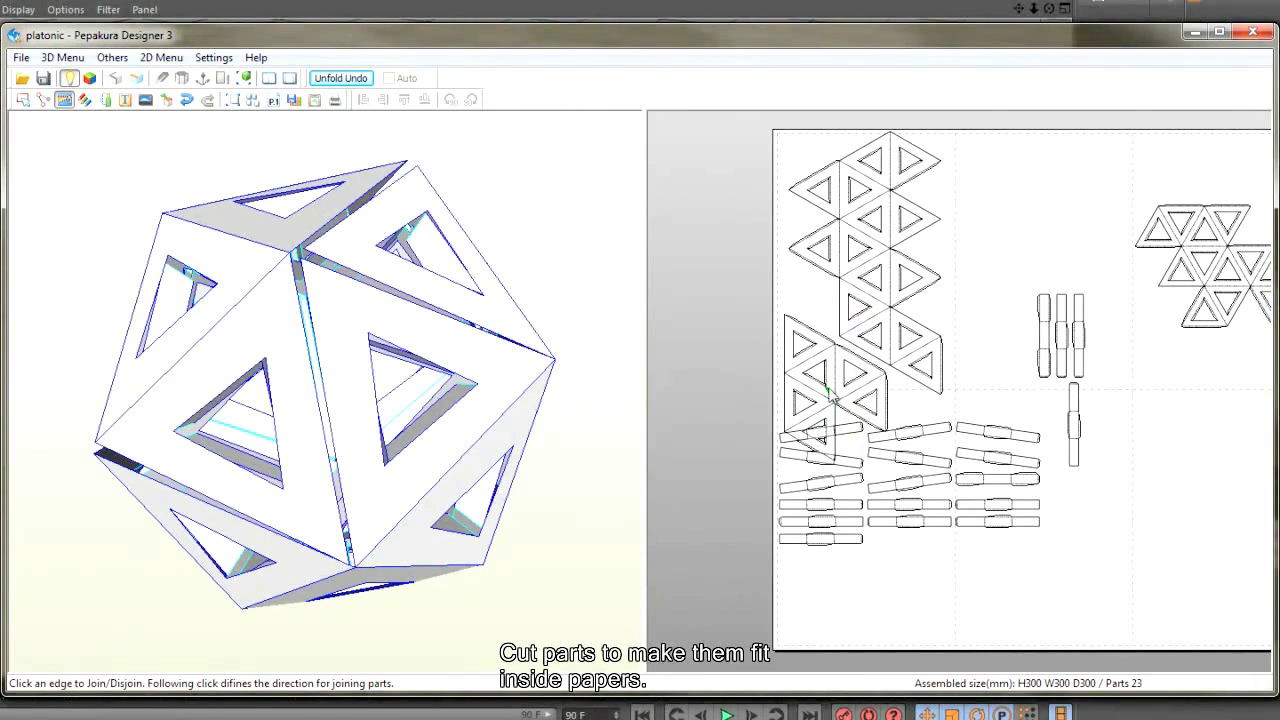
{"action": "left_click", "coordinate": [22, 100]}
{"action": "left_click_drag", "start_coordinate": [826, 375], "coordinate": [985, 283]}
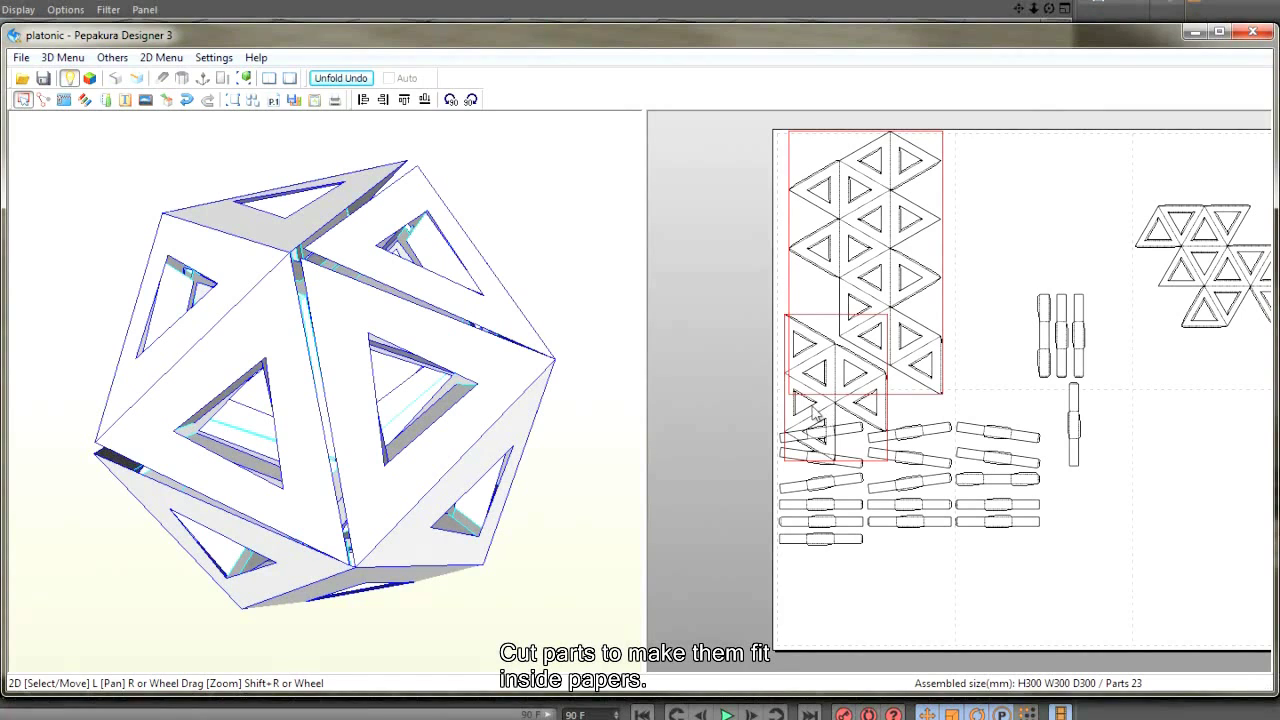
{"action": "left_click", "coordinate": [745, 390]}
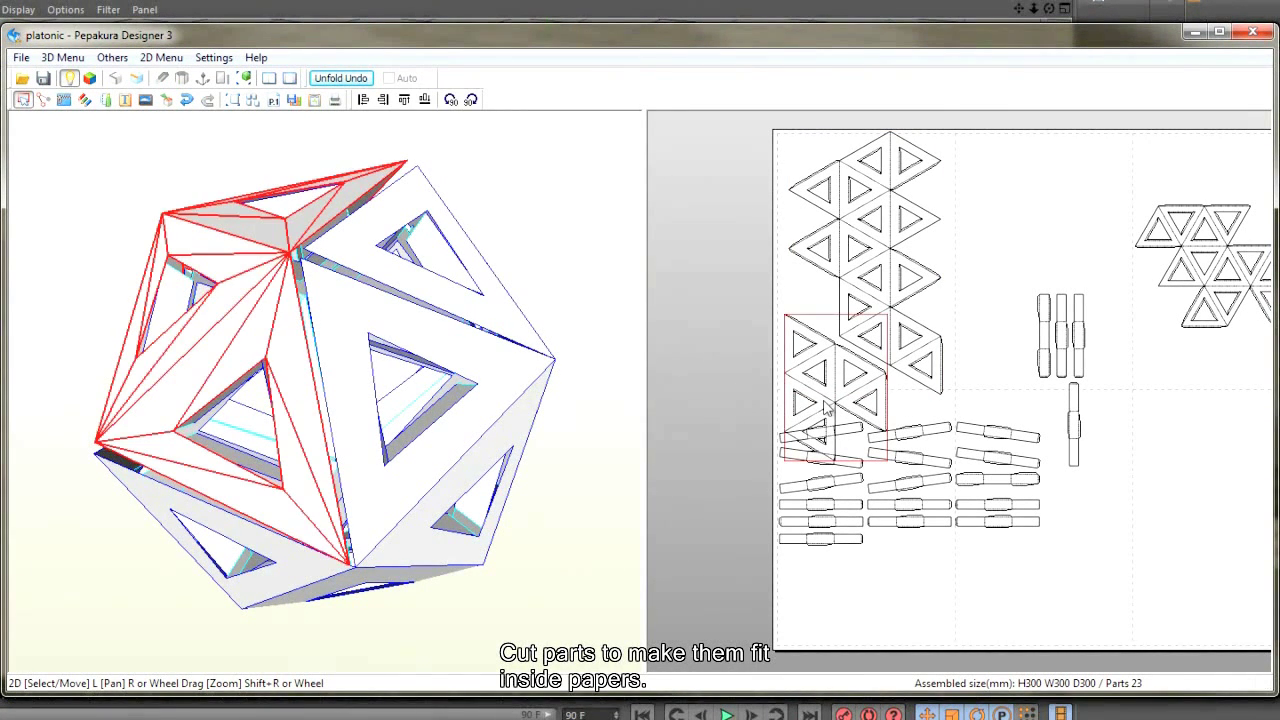
Move the cut-off piece beside the large net and detach its bottom triangle
{"action": "left_click_drag", "start_coordinate": [825, 400], "coordinate": [1004, 228]}
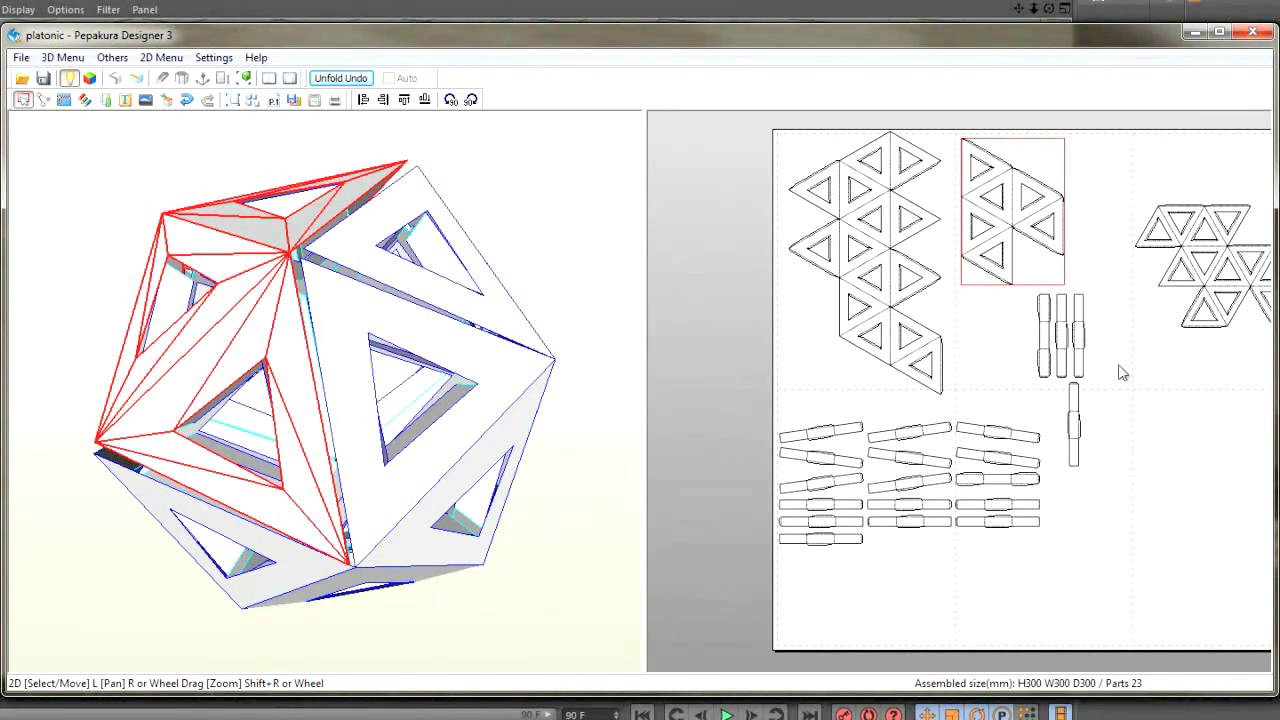
{"action": "left_click", "coordinate": [1122, 373]}
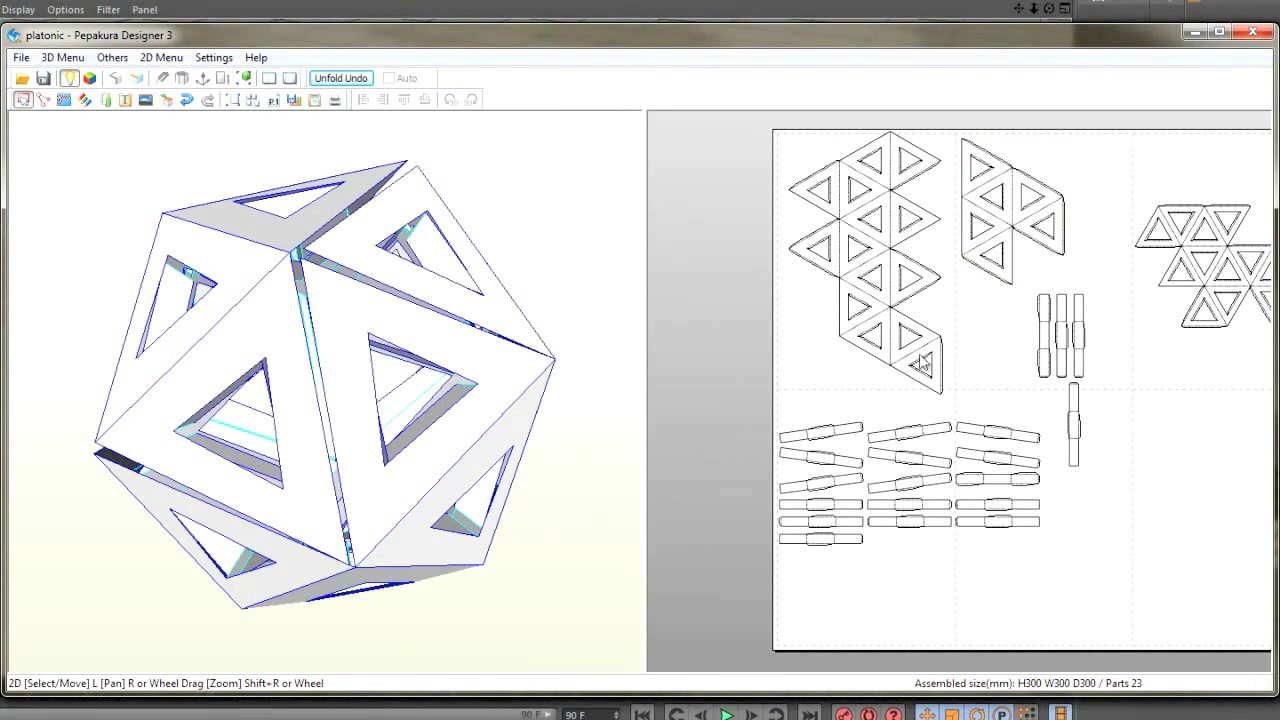
{"action": "left_click", "coordinate": [64, 101]}
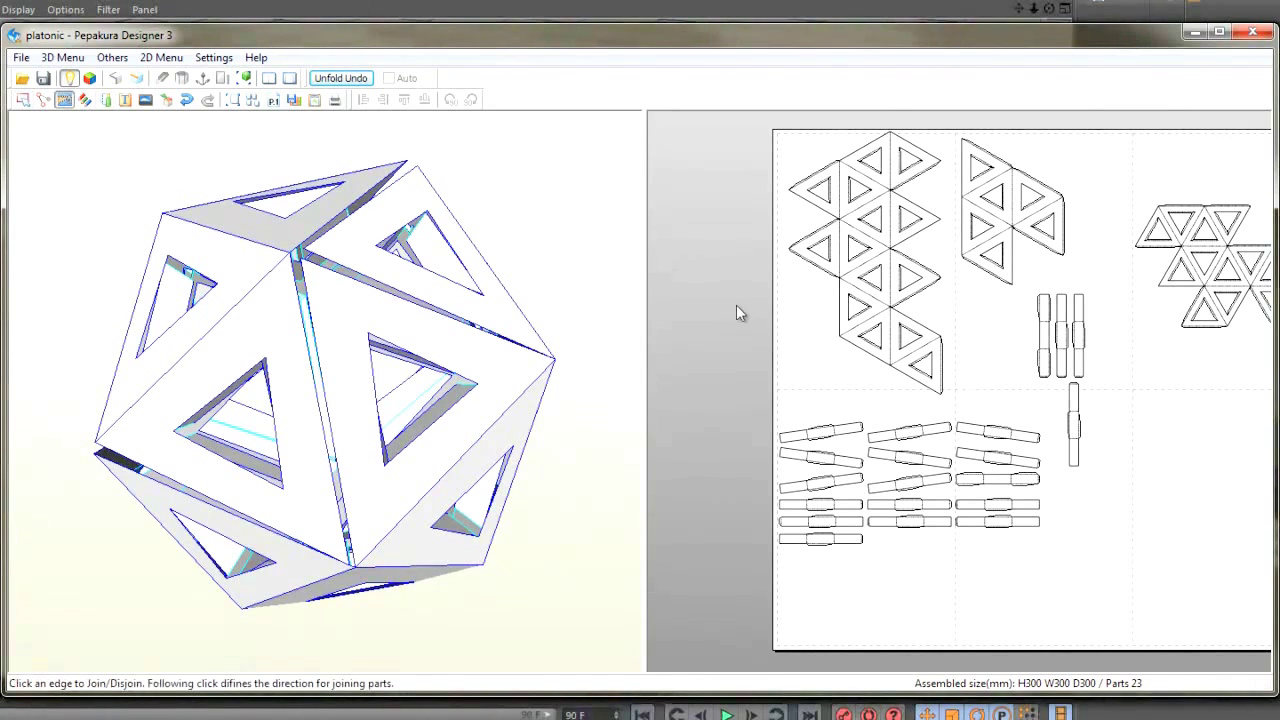
{"action": "left_click", "coordinate": [918, 355]}
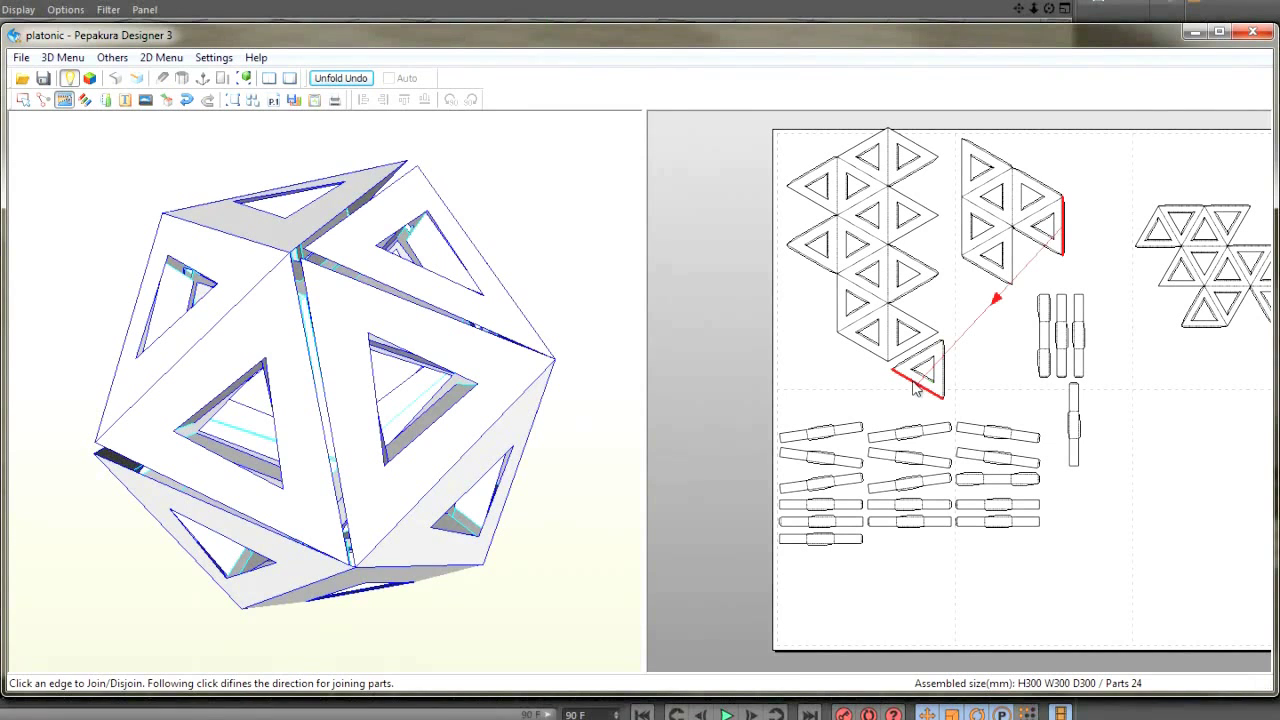
Join the loose triangle onto the upper-right piece and rotate the wide net upright
{"action": "left_click", "coordinate": [1012, 293]}
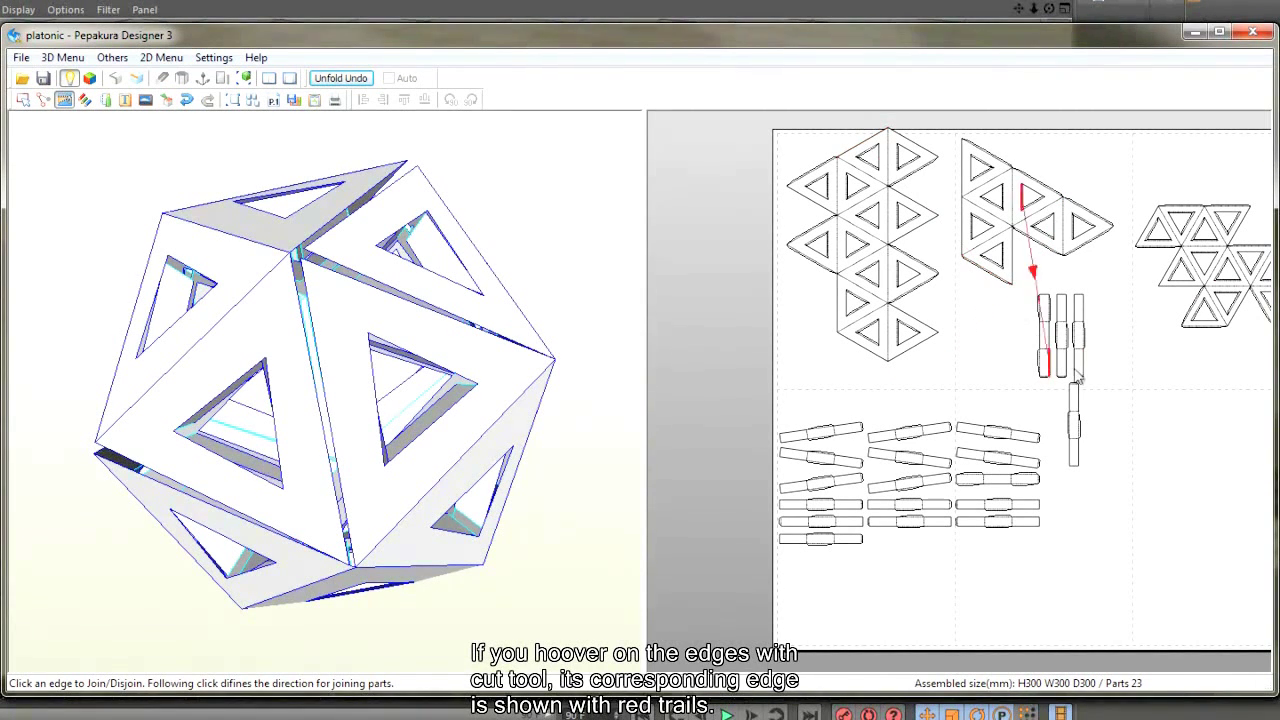
{"action": "right_click_drag", "start_coordinate": [1174, 360], "coordinate": [978, 377]}
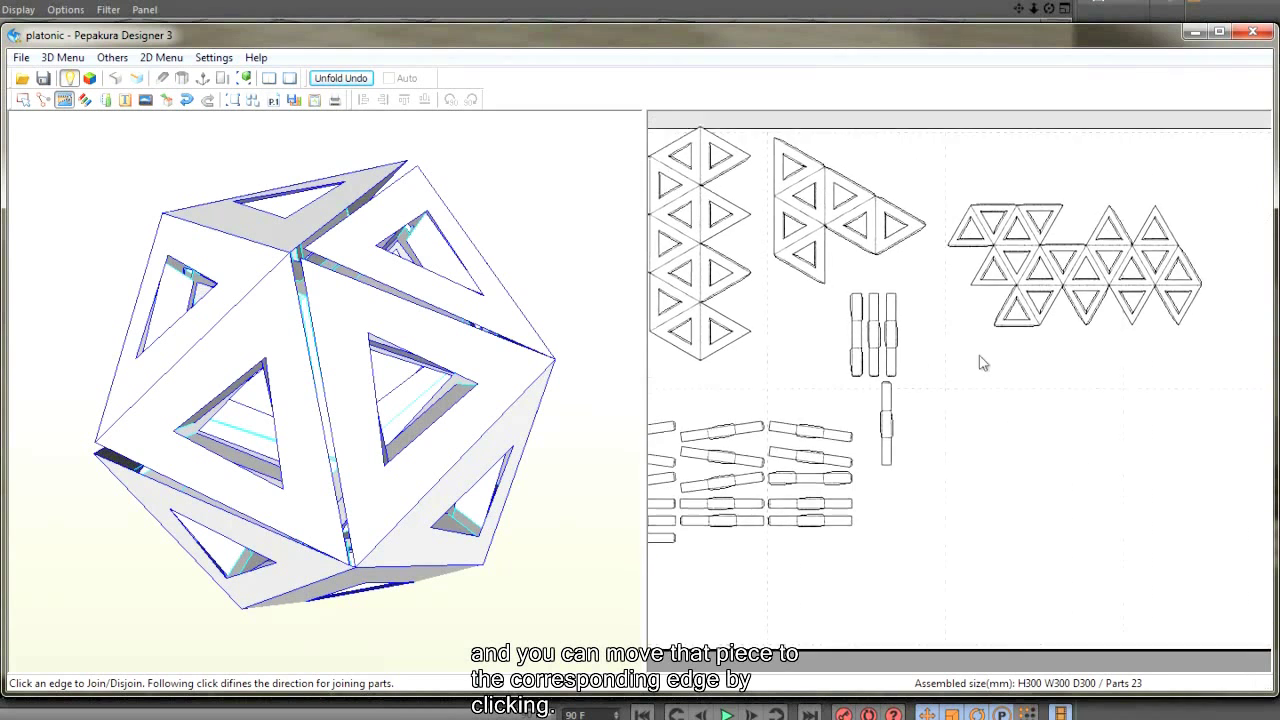
{"action": "left_click", "coordinate": [43, 99]}
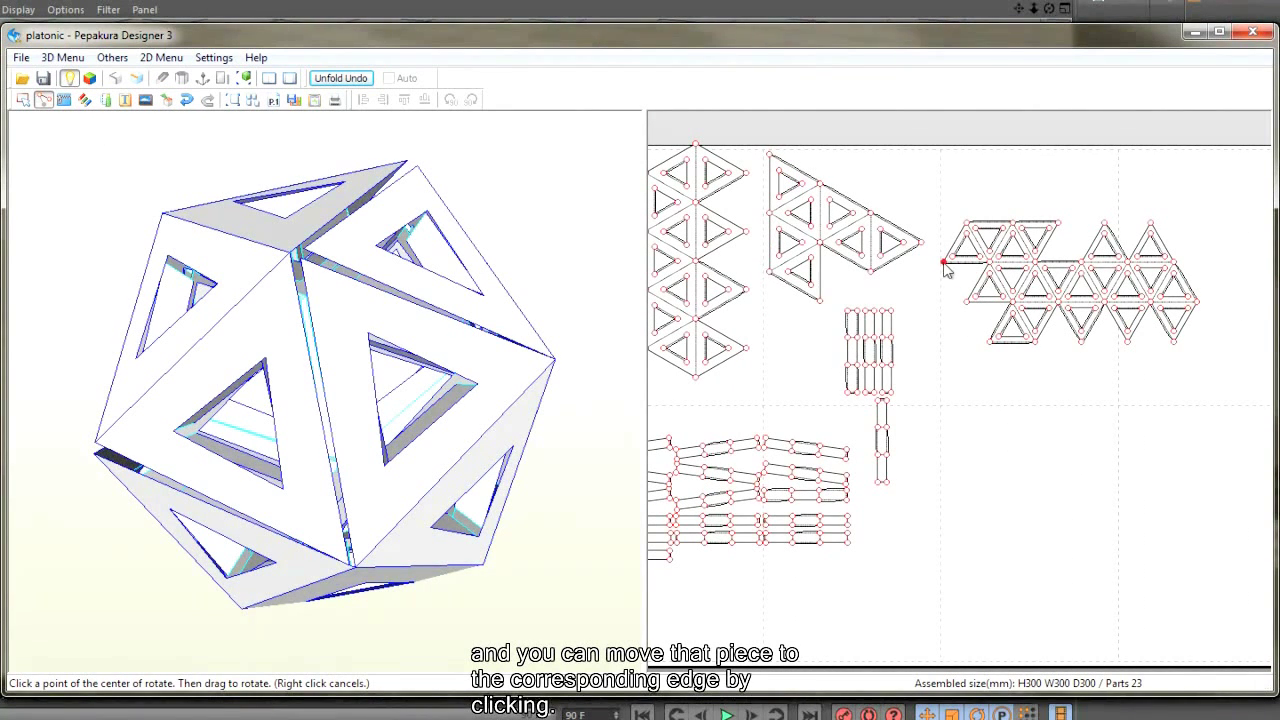
{"action": "left_click", "coordinate": [943, 262]}
{"action": "left_click_drag", "start_coordinate": [1176, 268], "coordinate": [950, 350]}
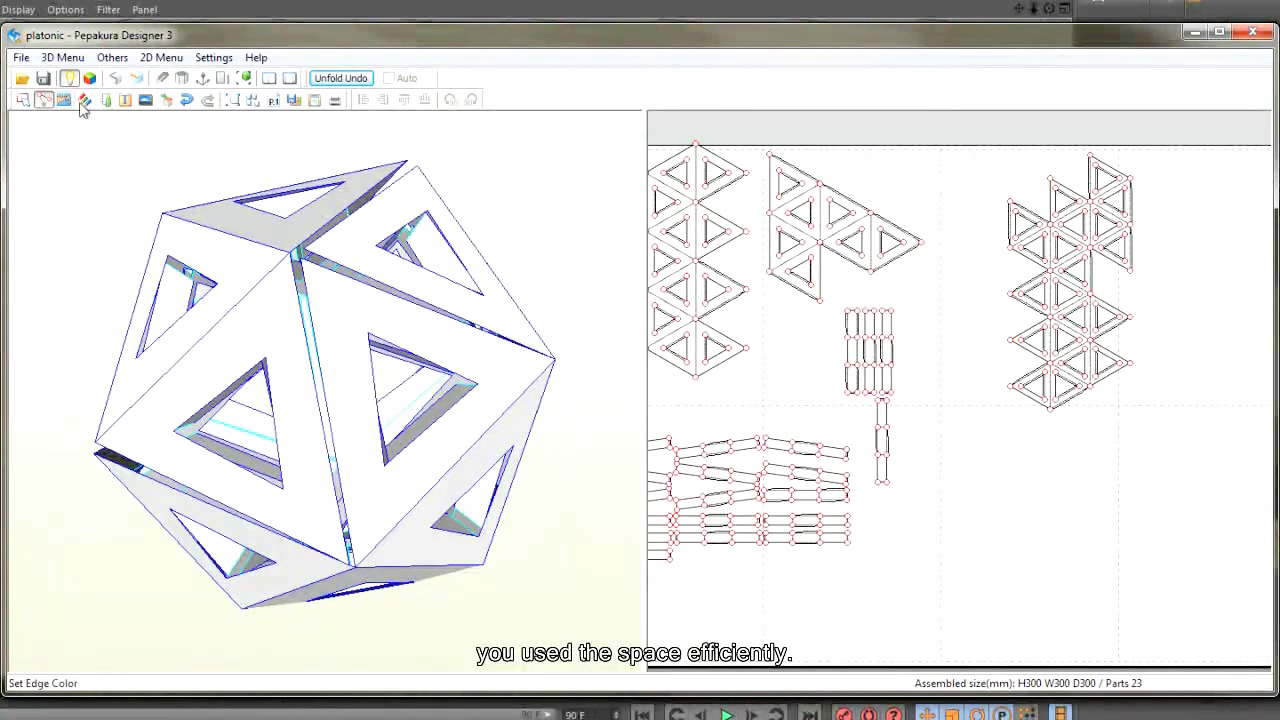
Split the bottom triangle pair off the upright net and move it up and left
{"action": "left_click", "coordinate": [70, 104]}
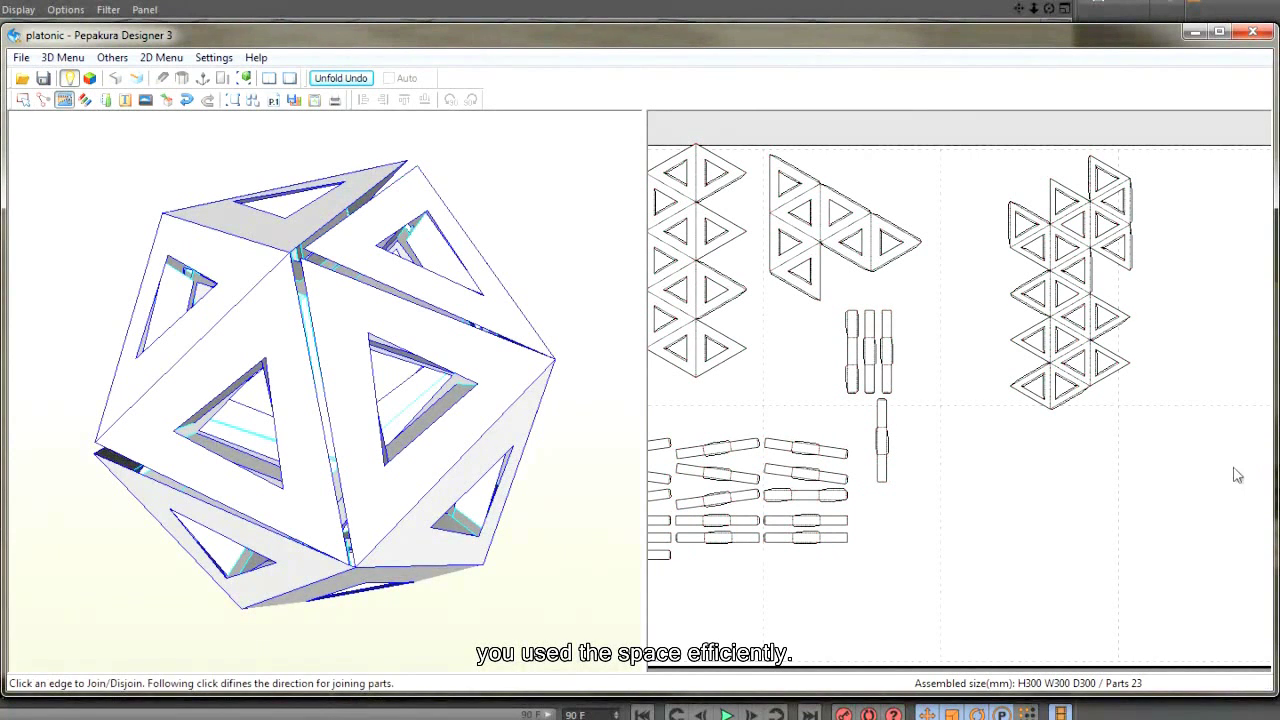
{"action": "left_click", "coordinate": [1078, 387]}
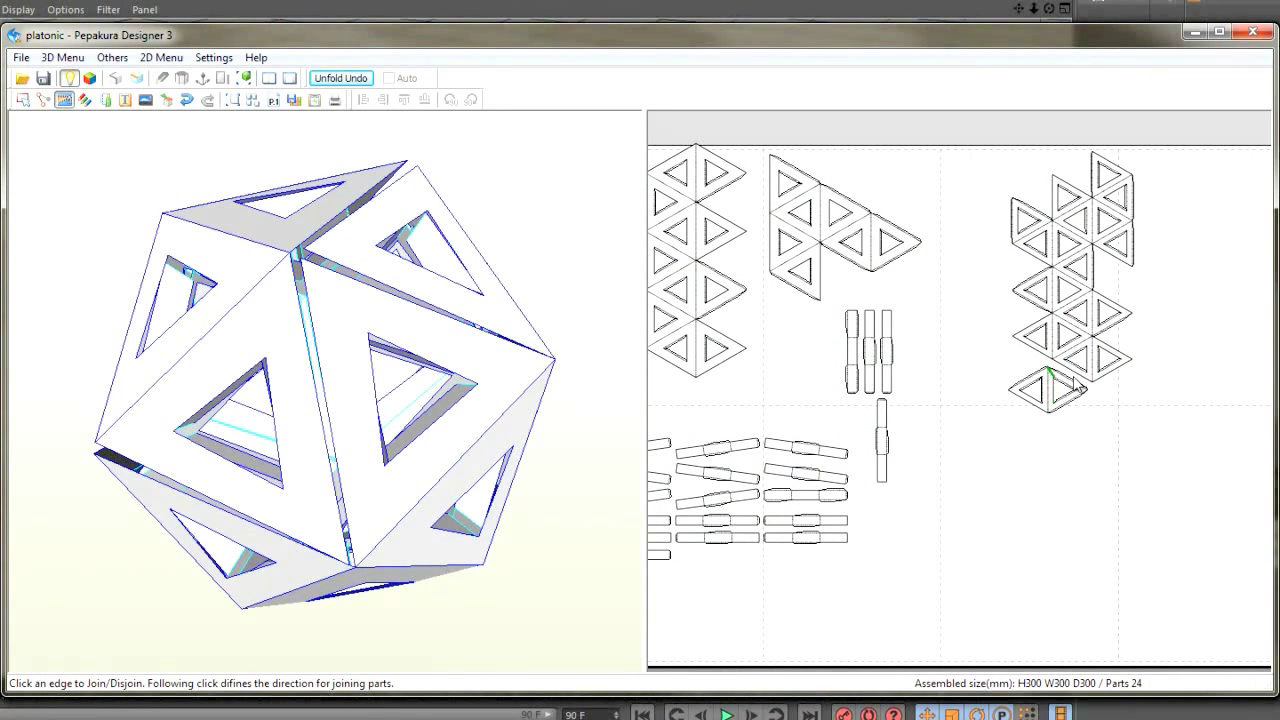
{"action": "scroll", "coordinate": [1060, 385], "scroll_direction": "down", "scroll_amount": 1}
{"action": "scroll", "coordinate": [1053, 380], "scroll_direction": "up", "scroll_amount": 3}
{"action": "scroll", "coordinate": [1053, 380], "scroll_direction": "up", "scroll_amount": 2}
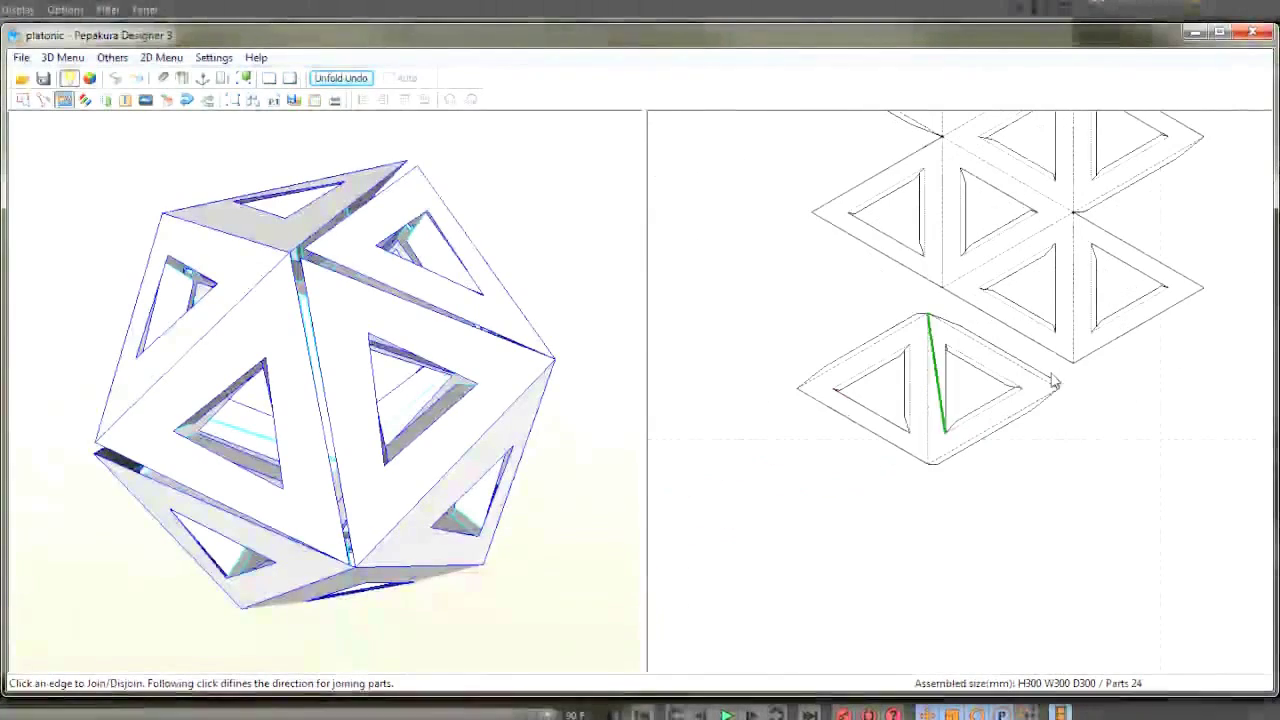
{"action": "mouse_move", "coordinate": [1014, 357]}
{"action": "left_mouse_down"}
{"action": "mouse_move", "coordinate": [1053, 400]}
{"action": "mouse_move", "coordinate": [940, 420]}
{"action": "left_mouse_up"}
{"action": "scroll", "coordinate": [1053, 400], "scroll_direction": "down", "scroll_amount": 1}
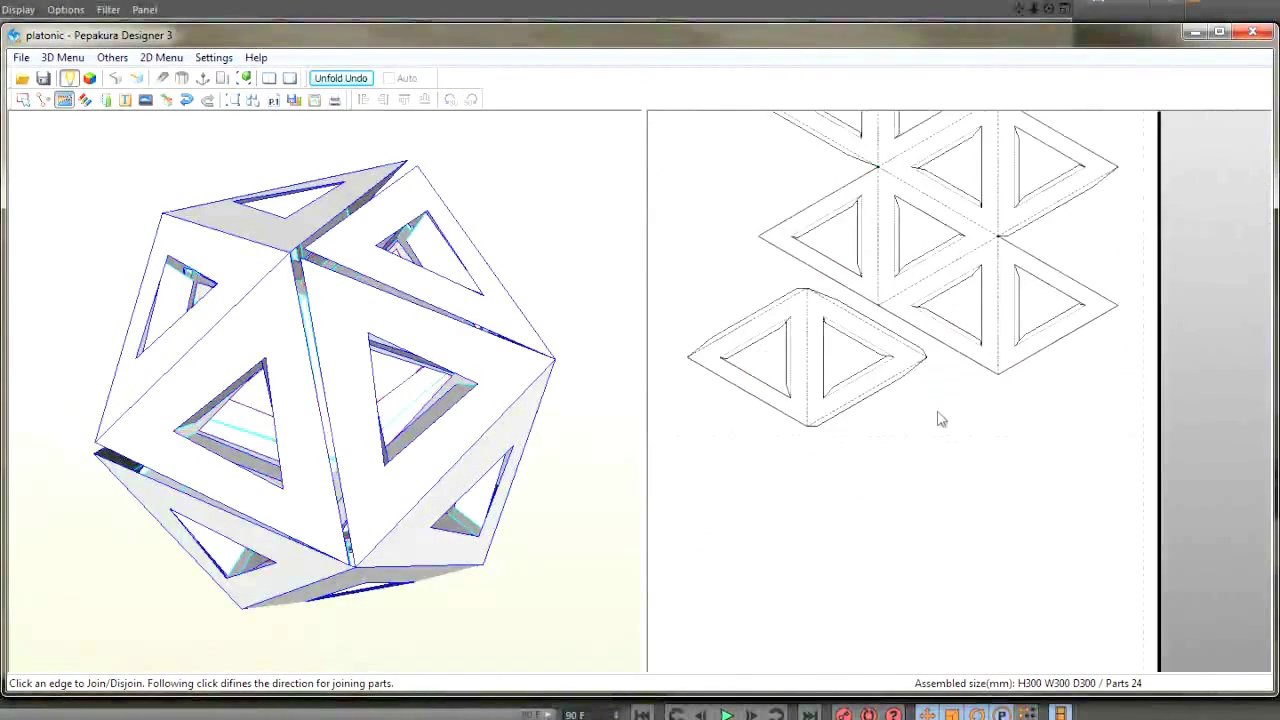
{"action": "scroll", "coordinate": [940, 420], "scroll_direction": "down", "scroll_amount": 4}
{"action": "scroll", "coordinate": [915, 445], "scroll_direction": "down", "scroll_amount": 1}
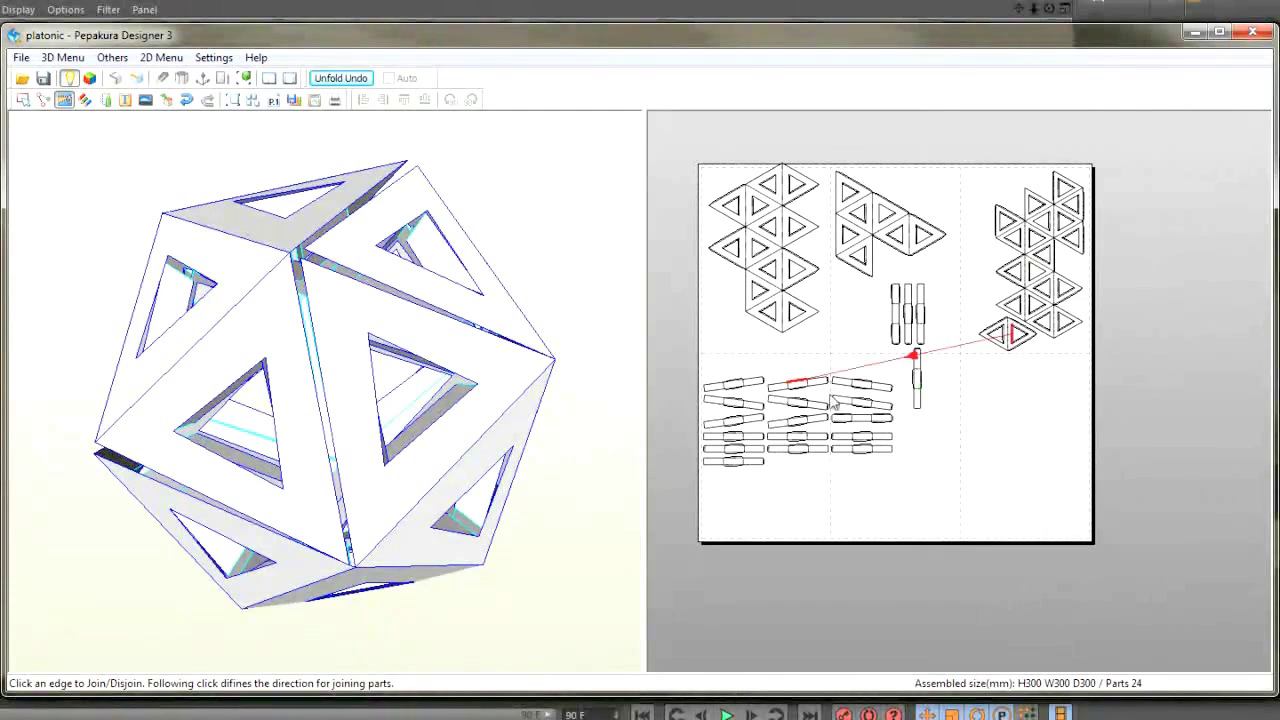
Move the left column of connector strips upward on the page
{"action": "key", "text": "Escape"}
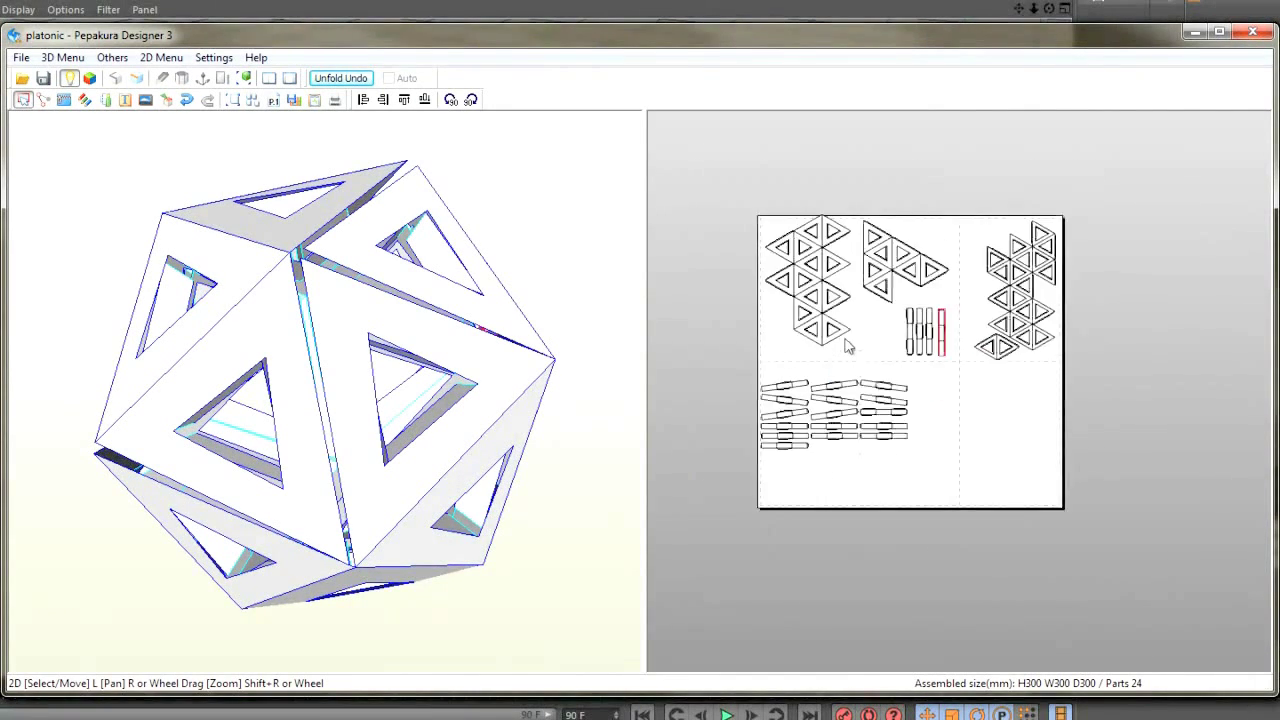
{"action": "scroll", "coordinate": [820, 360], "scroll_direction": "up", "scroll_amount": 2}
{"action": "scroll", "coordinate": [905, 255], "scroll_direction": "up", "scroll_amount": 2}
{"action": "left_click_drag", "start_coordinate": [822, 332], "coordinate": [965, 545]}
{"action": "left_click_drag", "start_coordinate": [843, 517], "coordinate": [856, 290]}
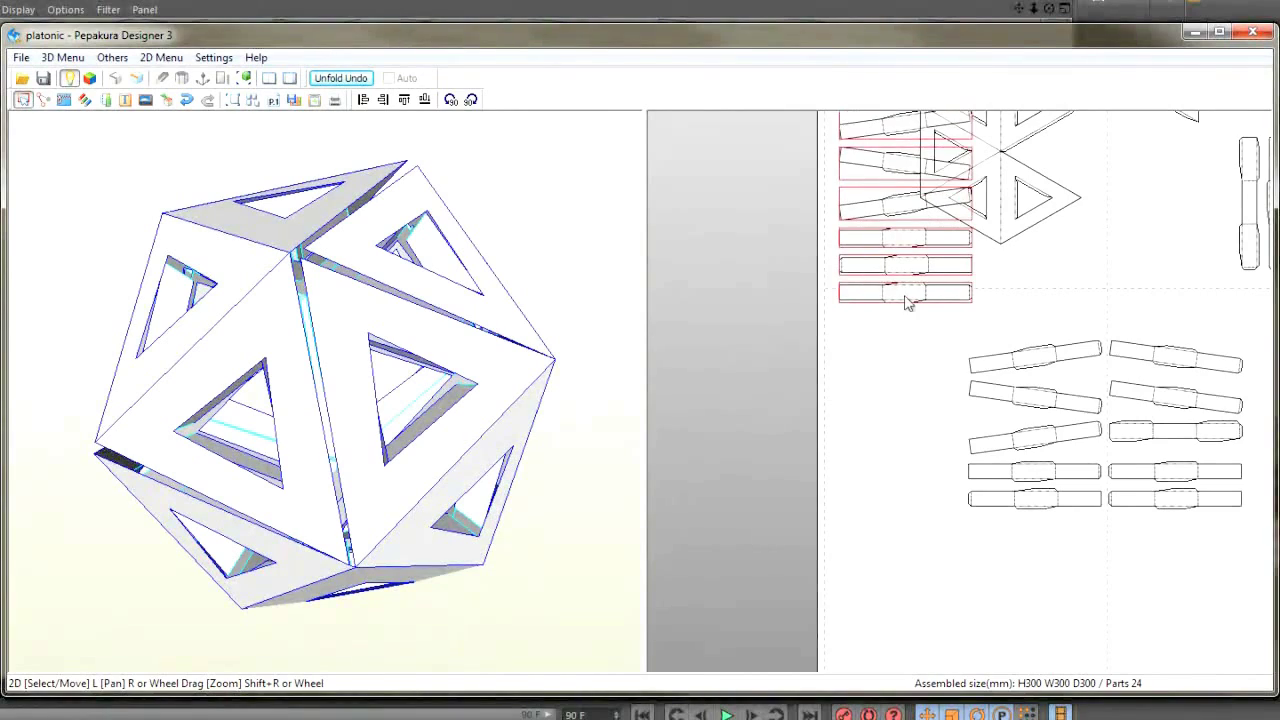
{"action": "right_click_drag", "start_coordinate": [855, 289], "coordinate": [848, 459]}
Rotate a strip vertical and shift the lower strips into gaps in the upper area
{"action": "key", "text": "r"}
{"action": "left_click_drag", "start_coordinate": [832, 293], "coordinate": [952, 290]}
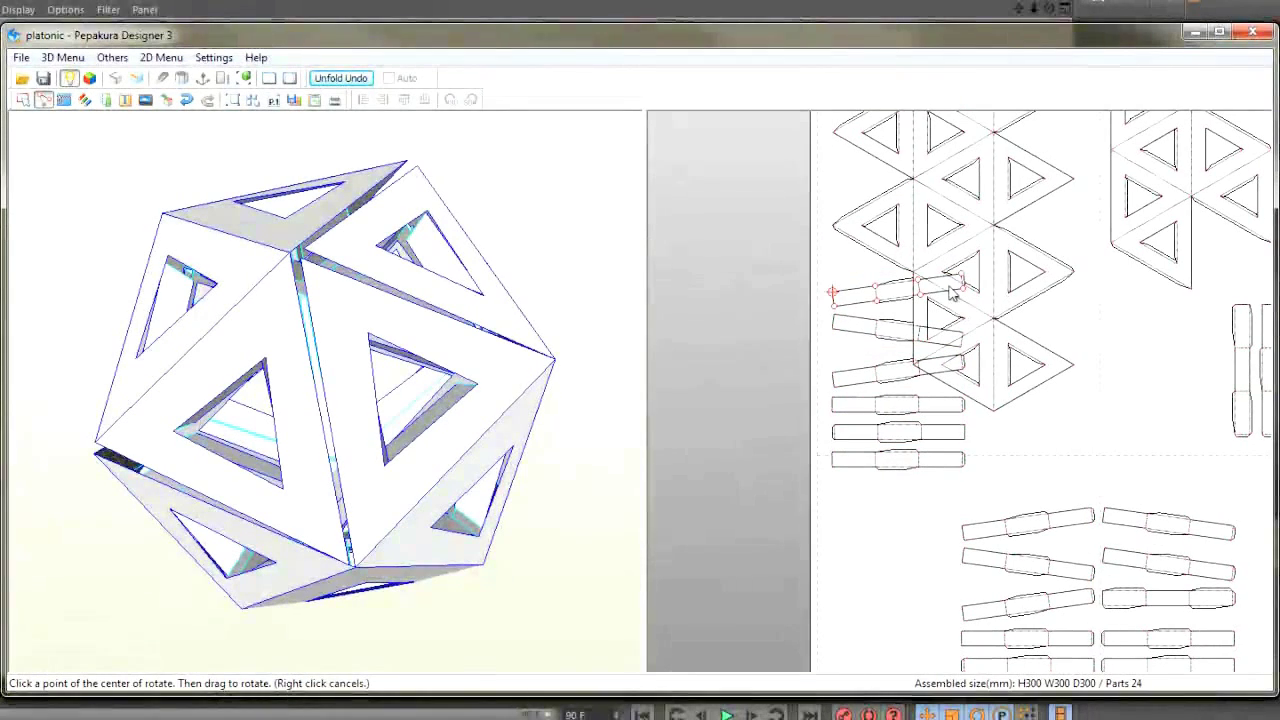
{"action": "left_click_drag", "start_coordinate": [918, 376], "coordinate": [900, 228]}
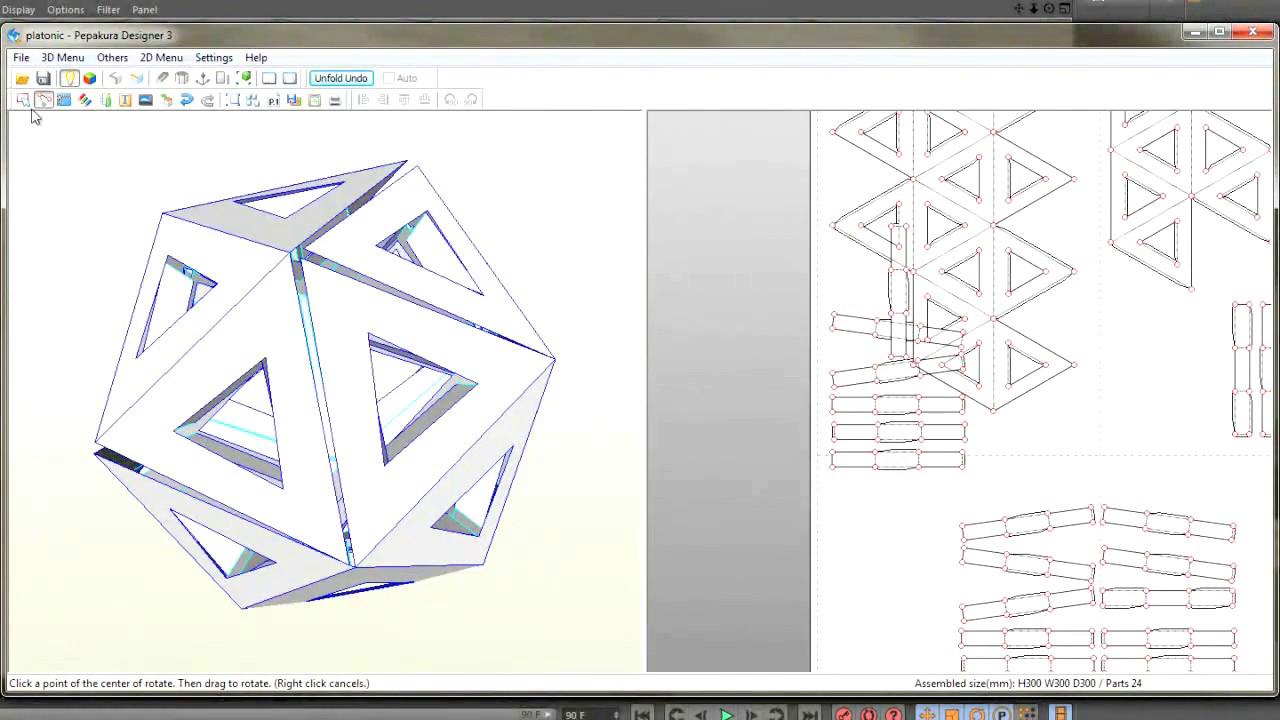
{"action": "mouse_move", "coordinate": [898, 290]}
{"action": "left_mouse_down"}
{"action": "mouse_move", "coordinate": [940, 385]}
{"action": "mouse_move", "coordinate": [892, 265]}
{"action": "left_mouse_up"}
{"action": "left_click_drag", "start_coordinate": [890, 330], "coordinate": [866, 330]}
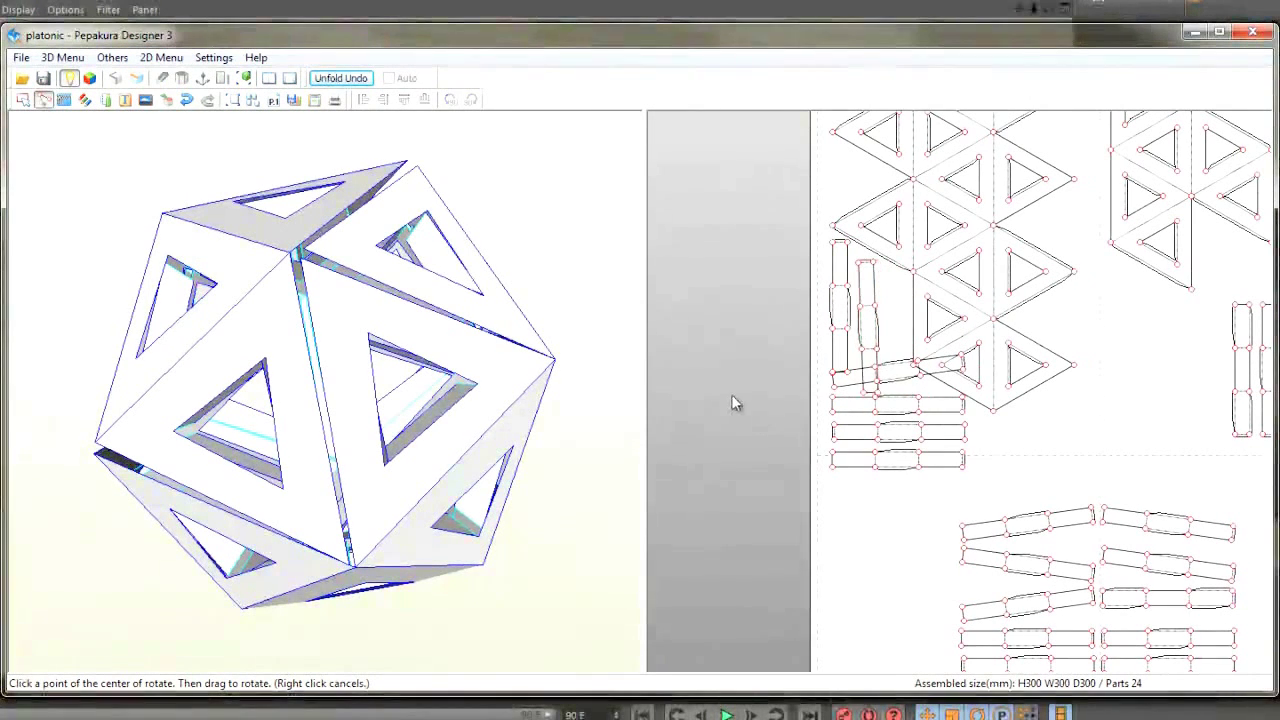
{"action": "left_click_drag", "start_coordinate": [920, 372], "coordinate": [868, 545]}
{"action": "left_click_drag", "start_coordinate": [897, 459], "coordinate": [1036, 433]}
{"action": "left_click_drag", "start_coordinate": [875, 434], "coordinate": [867, 457]}
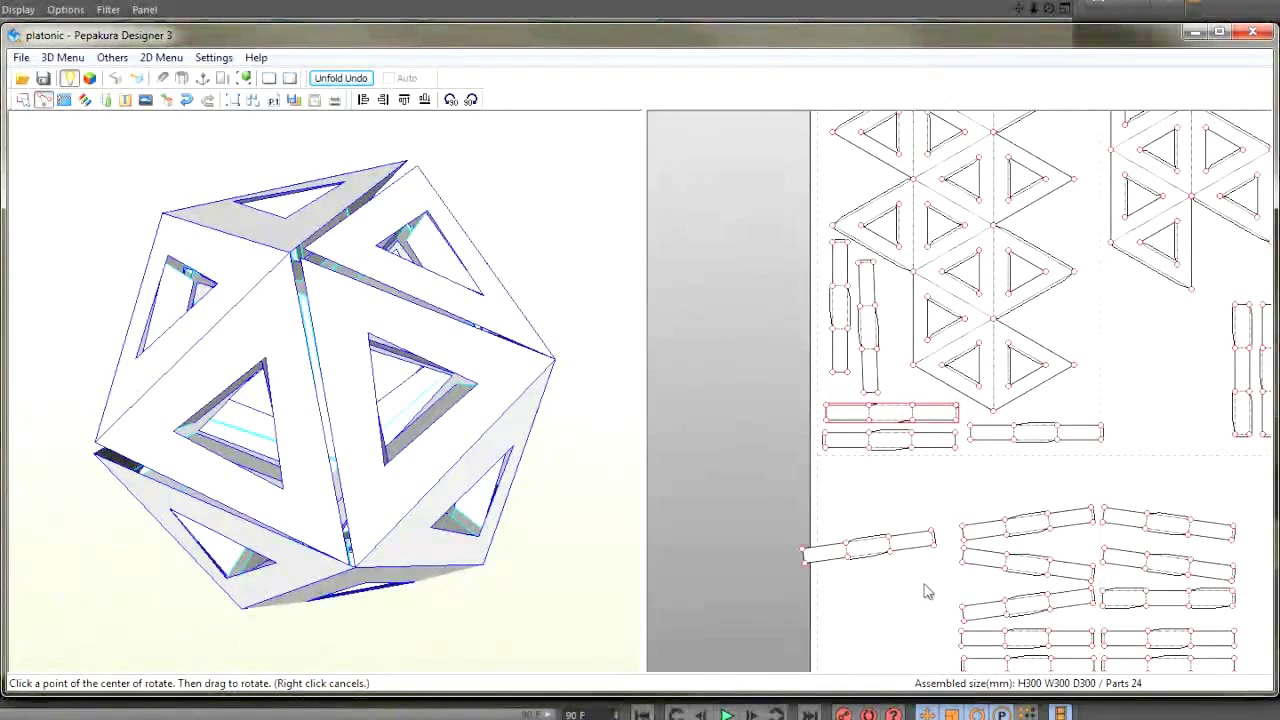
{"action": "mouse_move", "coordinate": [880, 374]}
{"action": "left_mouse_down"}
{"action": "mouse_move", "coordinate": [876, 155]}
{"action": "mouse_move", "coordinate": [891, 143]}
{"action": "mouse_move", "coordinate": [883, 432]}
{"action": "left_mouse_up"}
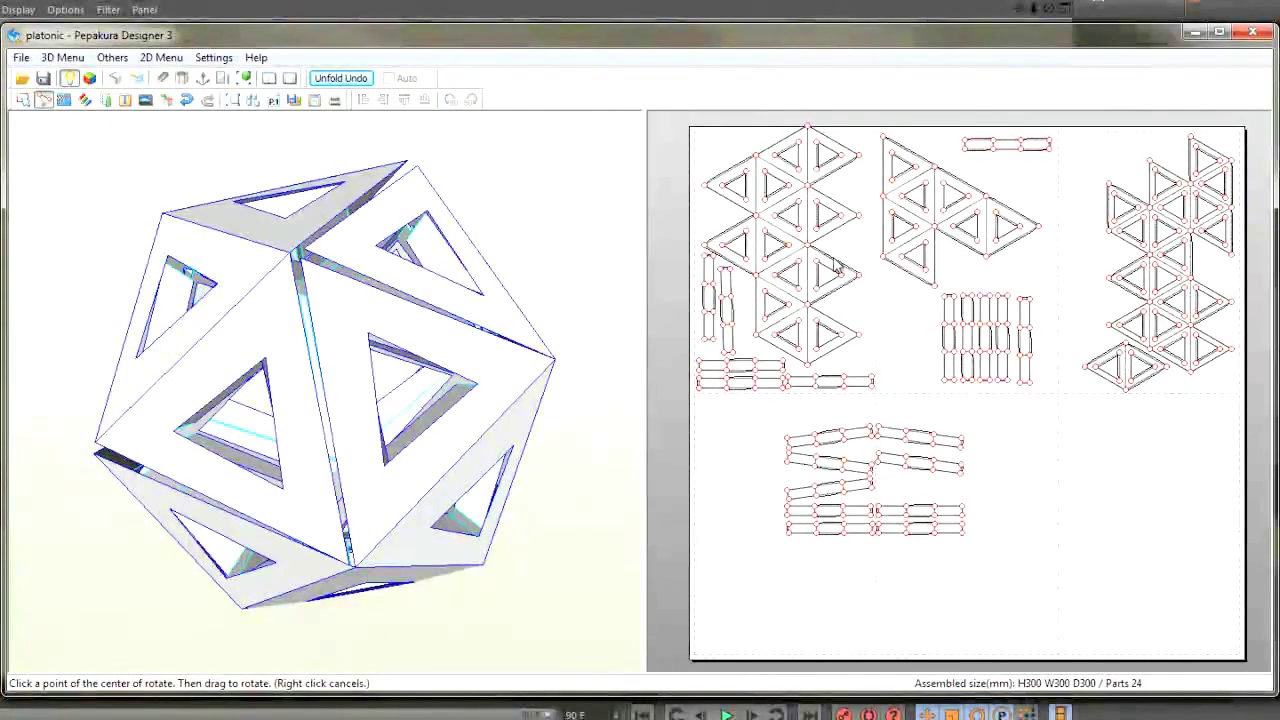
{"action": "left_click", "coordinate": [838, 310]}
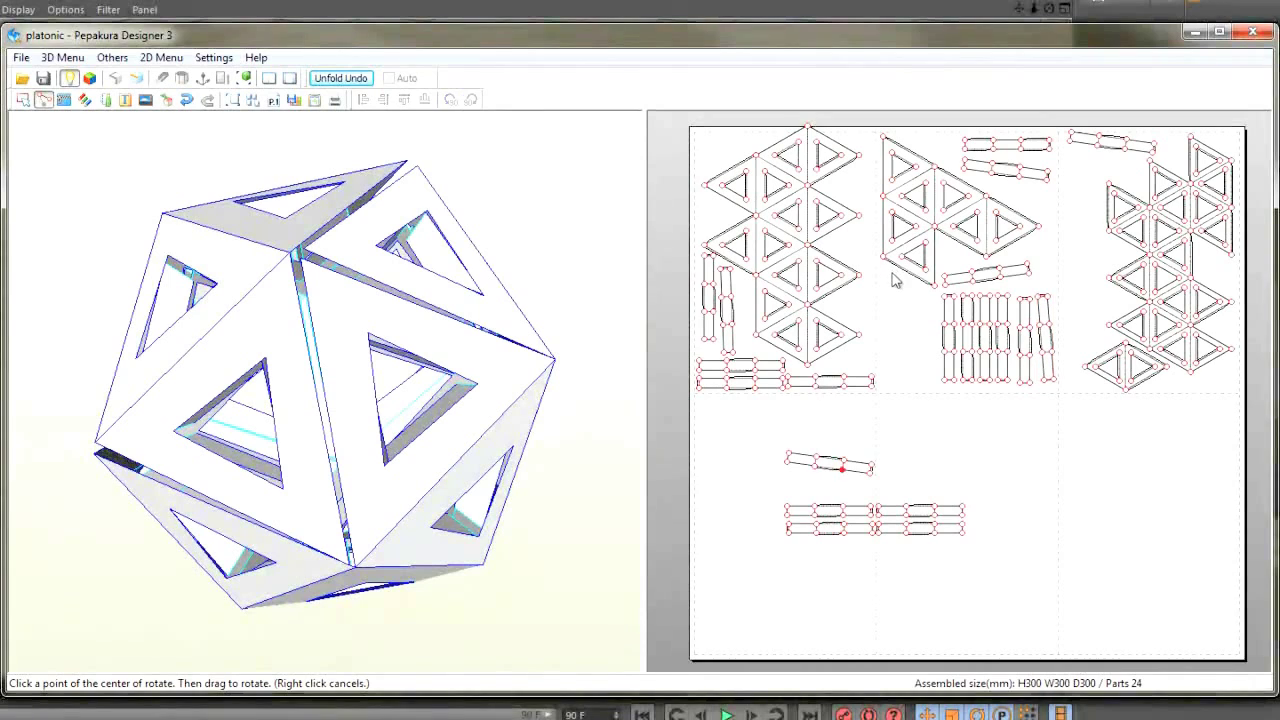
Undo the last strip changes and return the lone bottom strip to the top-page cluster
{"action": "key", "text": "ctrl+a"}
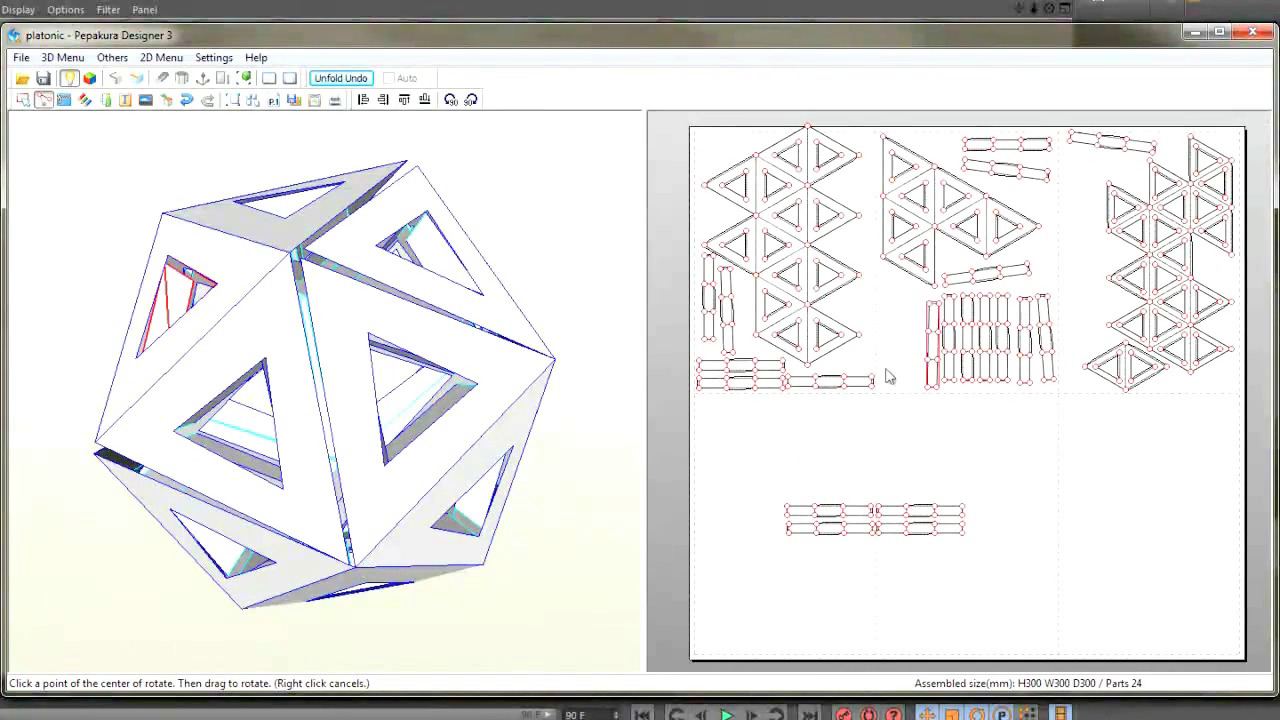
{"action": "left_click", "coordinate": [1076, 481]}
{"action": "key", "text": "ctrl+a"}
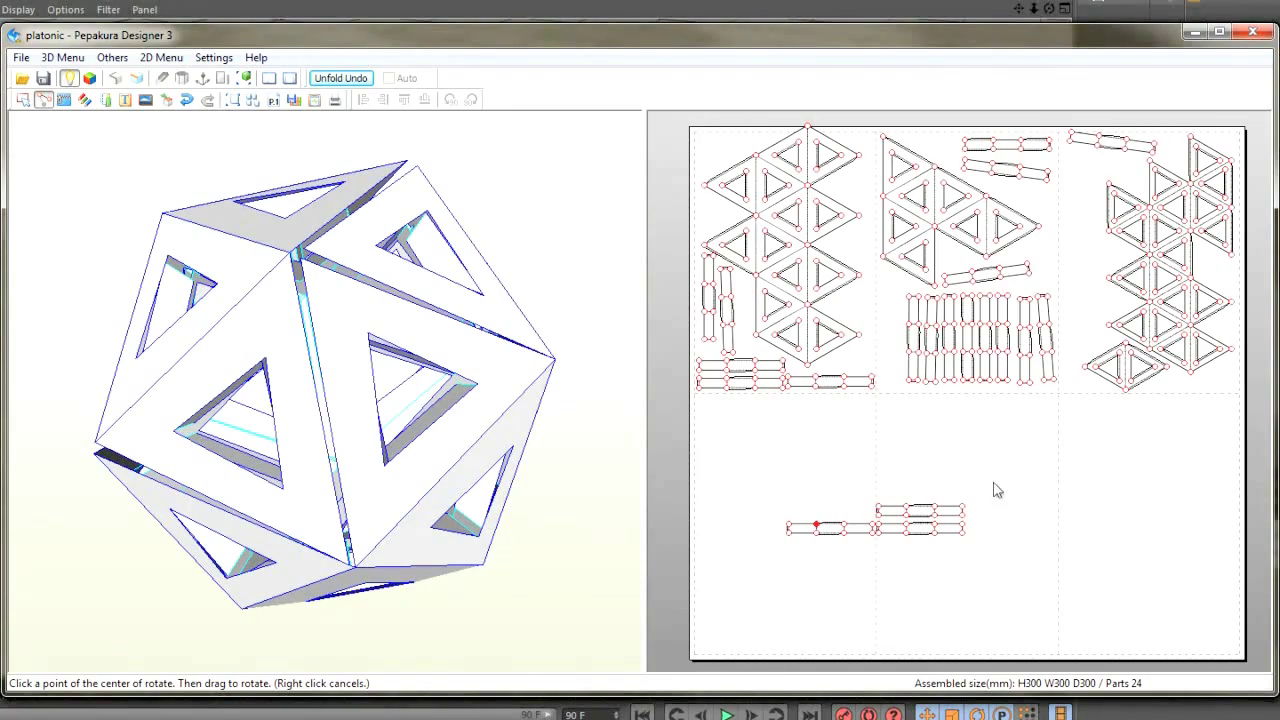
{"action": "left_click_drag", "start_coordinate": [893, 443], "coordinate": [884, 449]}
{"action": "key", "text": "ctrl+z"}
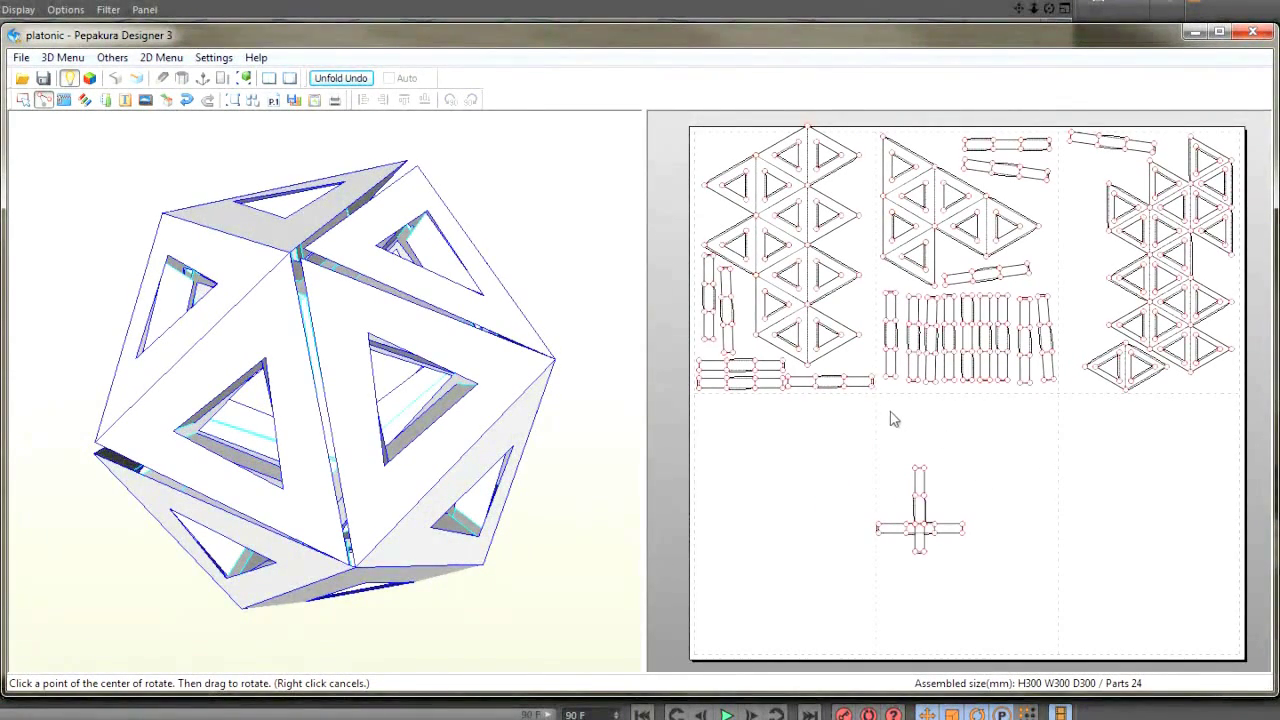
{"action": "left_click", "coordinate": [1031, 443]}
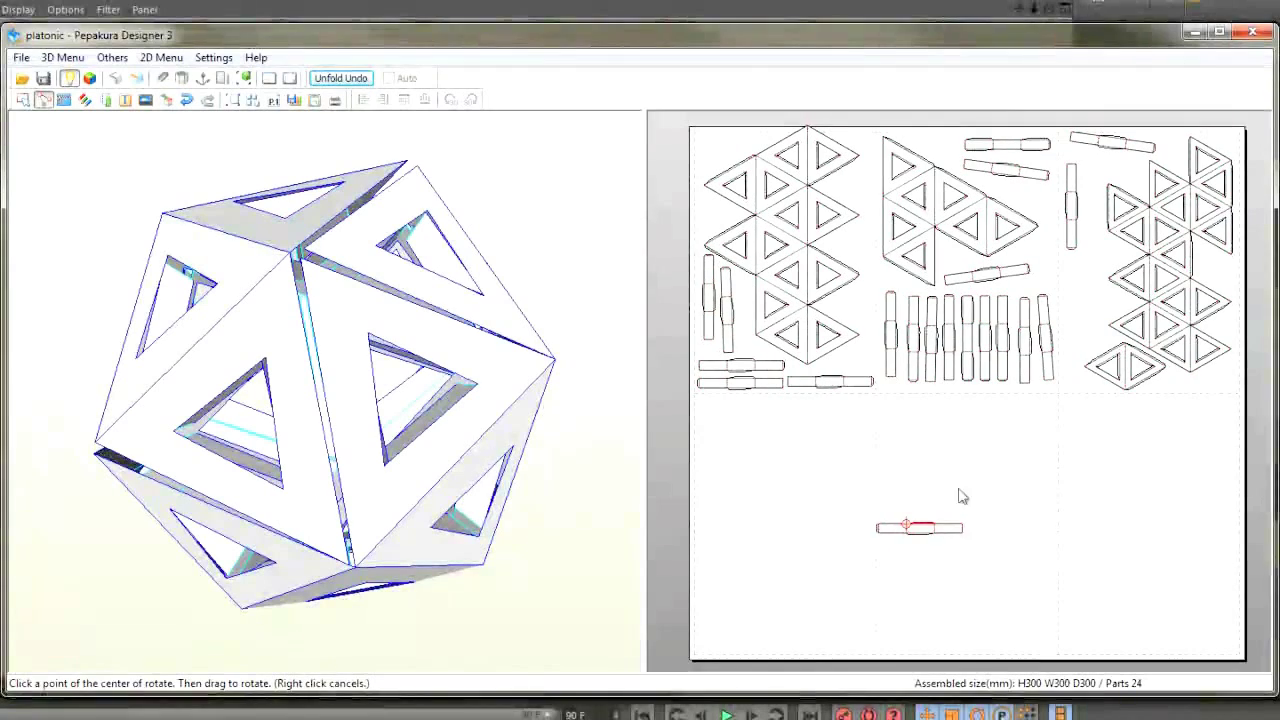
{"action": "key", "text": "ctrl+z"}
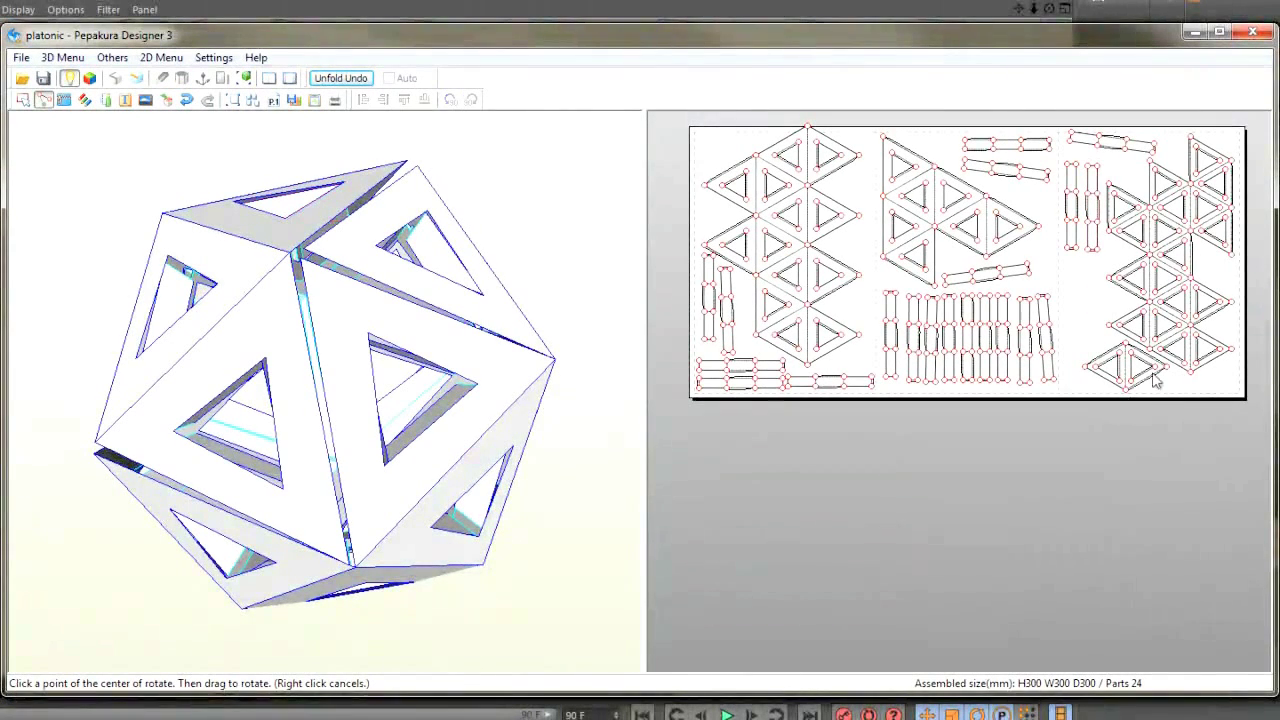
Shift the left cluster of parts right and slightly down
{"action": "right_click", "coordinate": [1183, 370]}
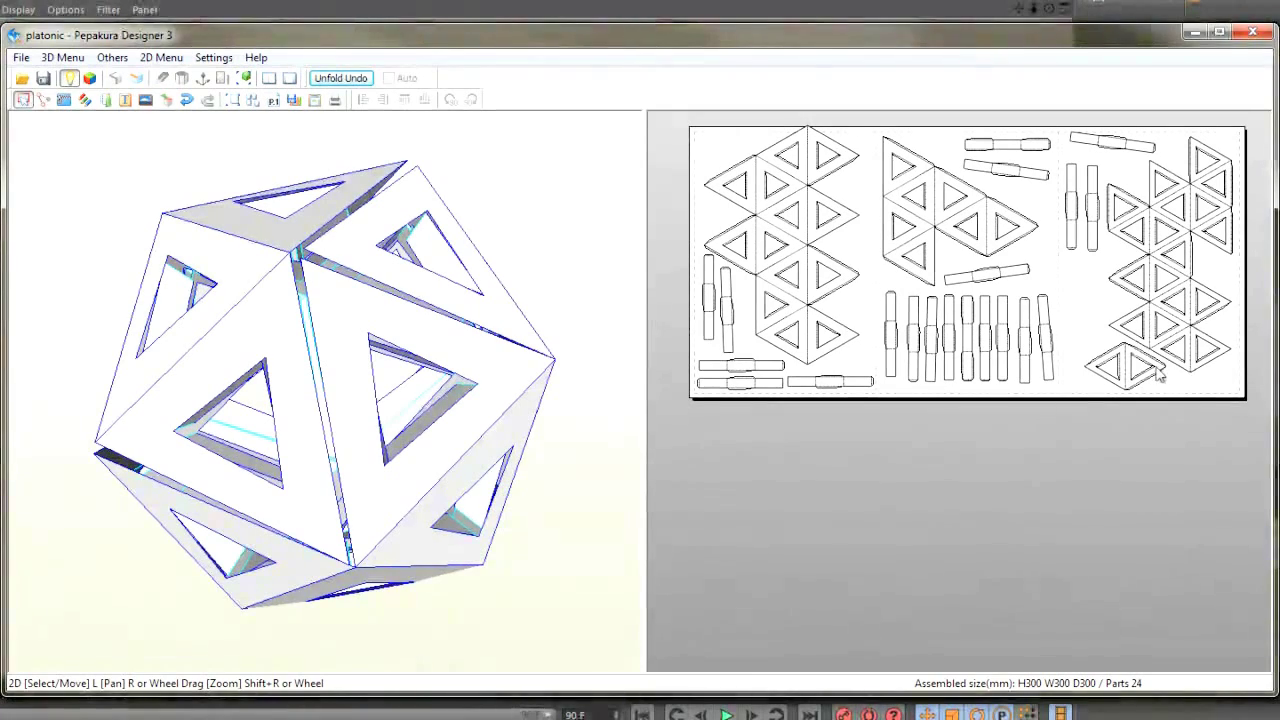
{"action": "left_click_drag", "start_coordinate": [1160, 375], "coordinate": [1213, 375]}
{"action": "key", "text": "Down"}
{"action": "key", "text": "Down"}
{"action": "key", "text": "Down"}
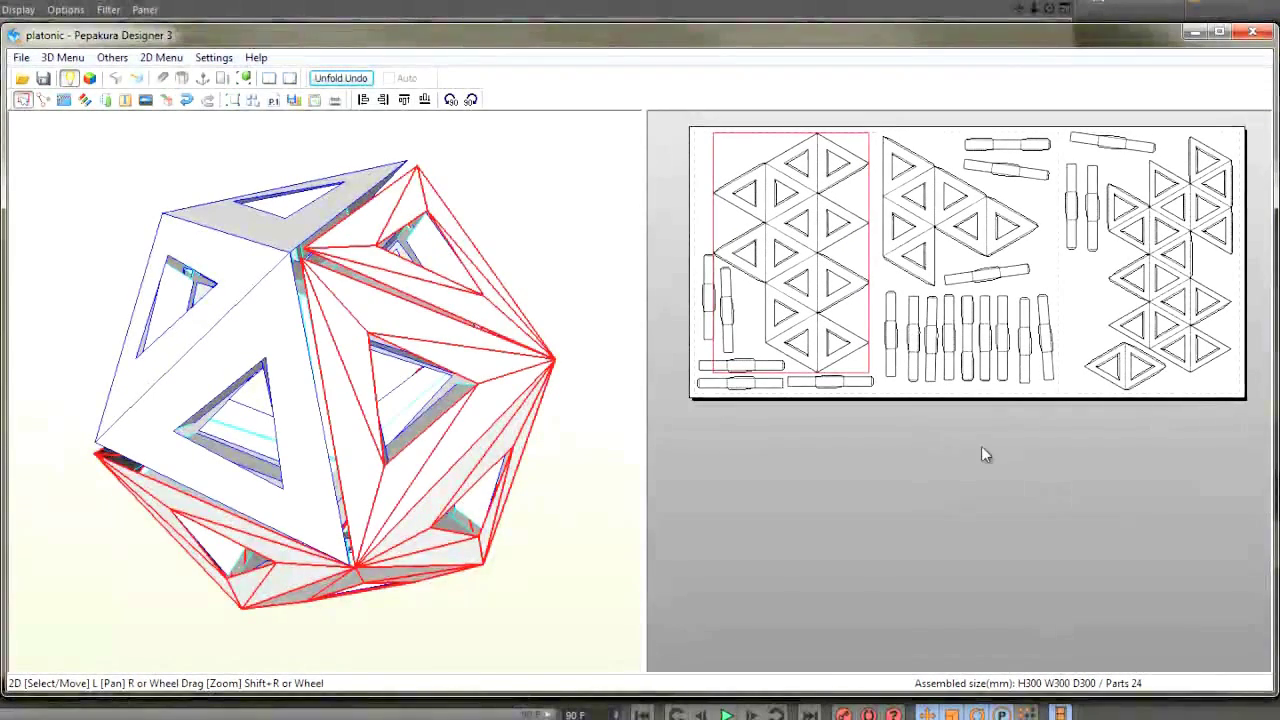
{"action": "left_click", "coordinate": [980, 452]}
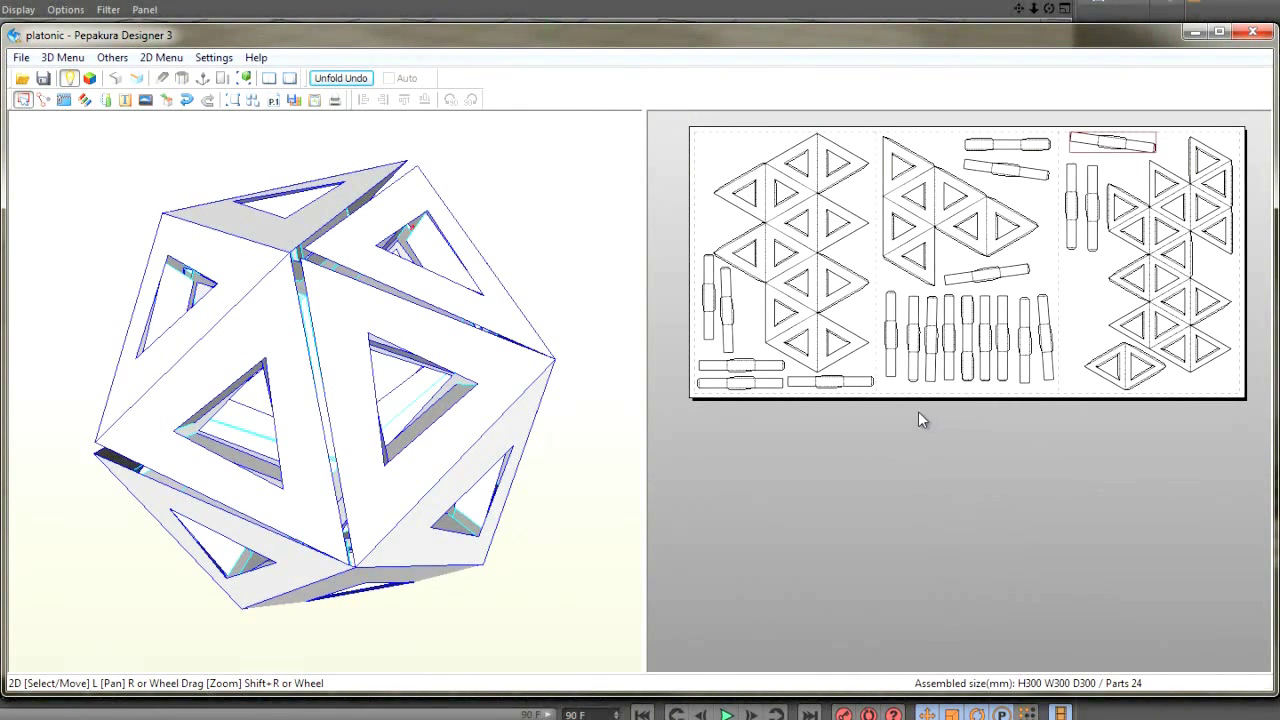
Nudge the small top-right strip part down and right, then bring up the File menu
{"action": "key", "text": "Down"}
{"action": "key", "text": "Down"}
{"action": "key", "text": "Right"}
{"action": "left_click", "coordinate": [959, 434]}
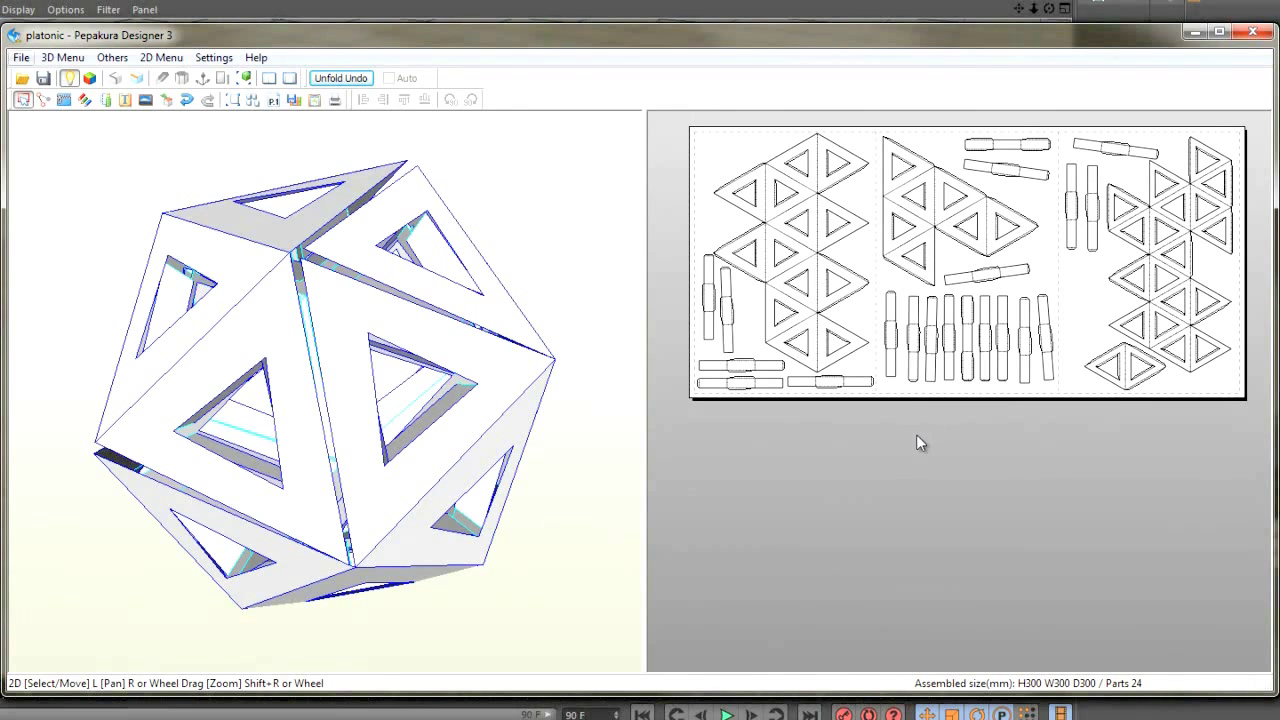
{"action": "key", "text": "alt+f"}
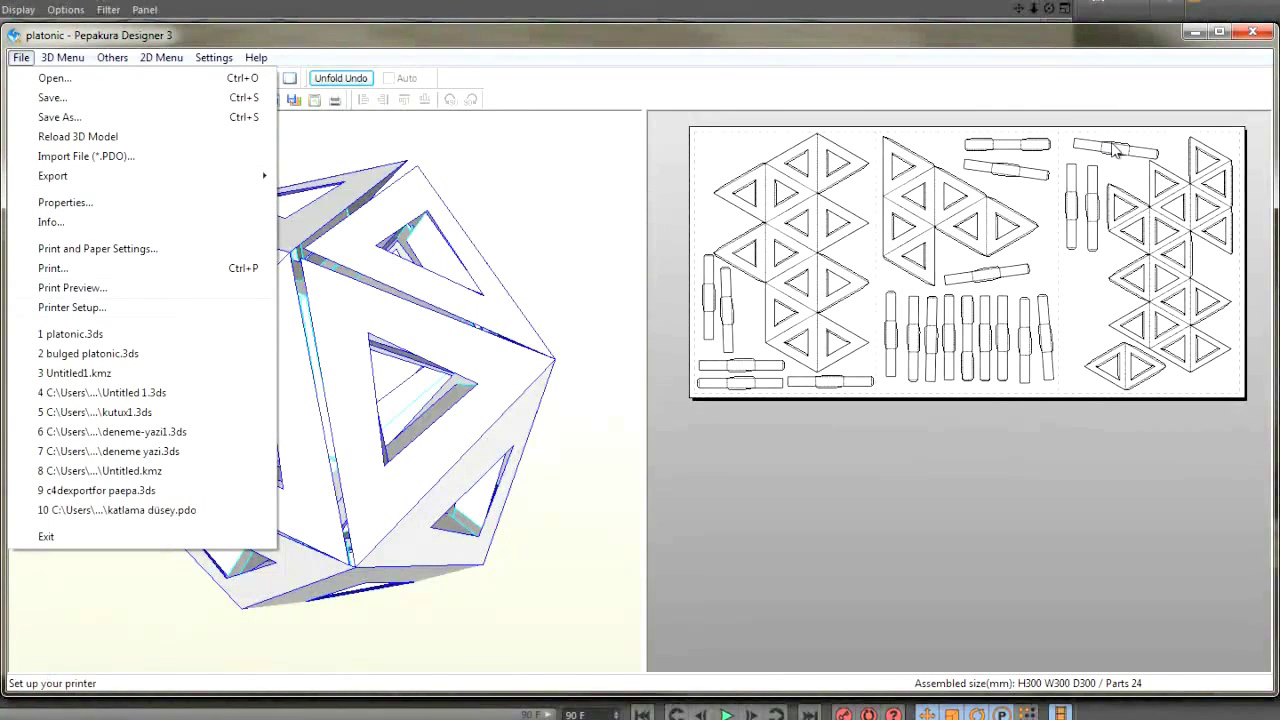
Browse the File > Export entries, including the Vector Format submenu (EPS, EMF, DXF)
{"action": "key", "text": "Down"}
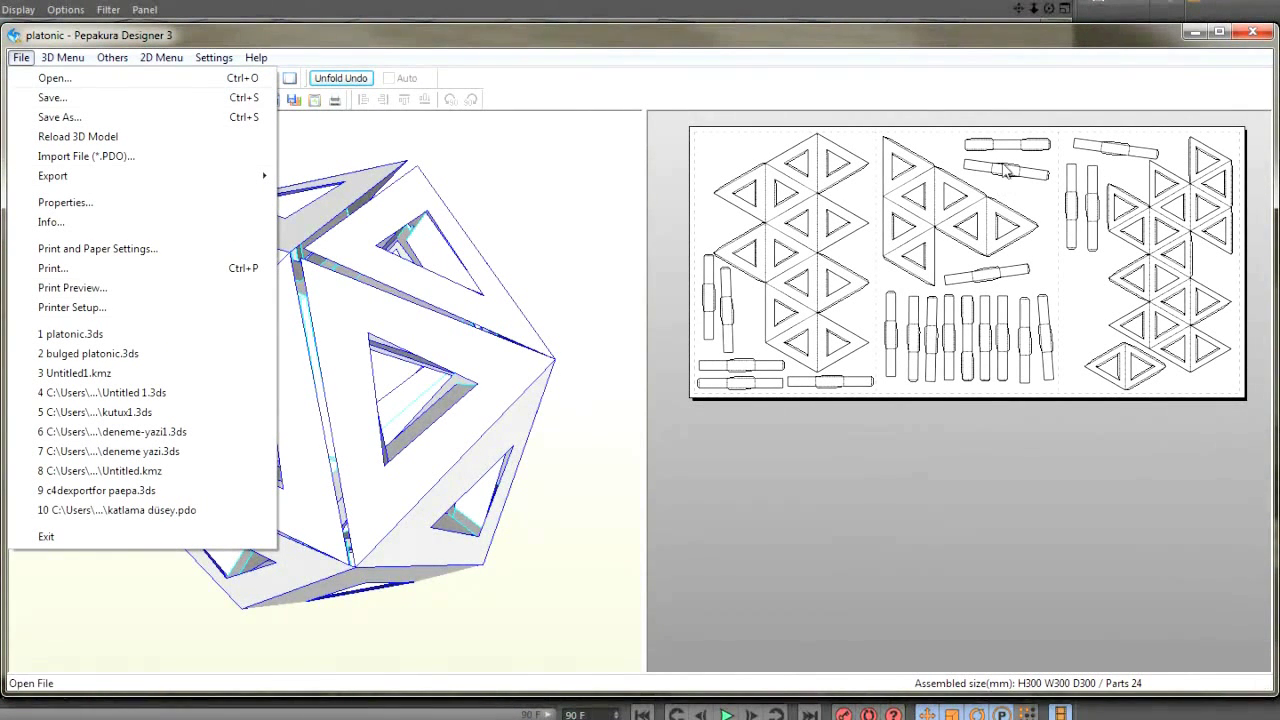
{"action": "key", "text": "Up"}
{"action": "key", "text": "Right"}
{"action": "key", "text": "Down"}
{"action": "key", "text": "Down"}
{"action": "key", "text": "Down"}
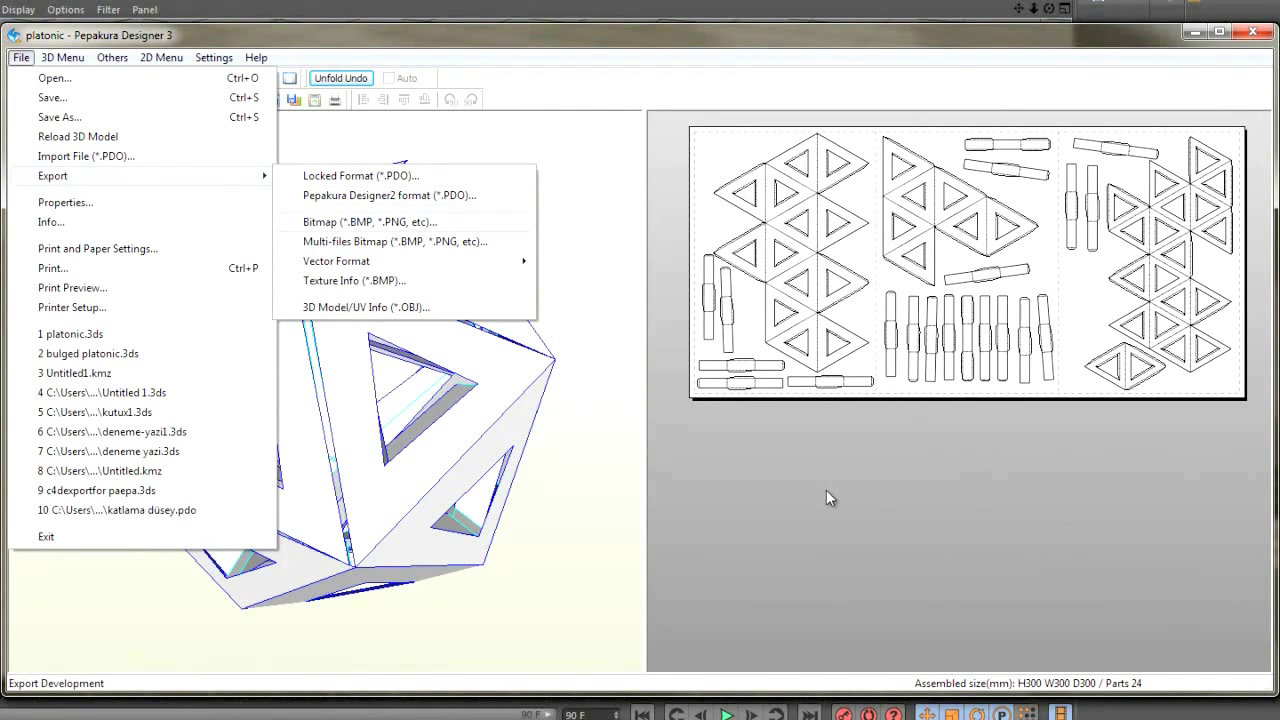
{"action": "key", "text": "Down"}
{"action": "key", "text": "Right"}
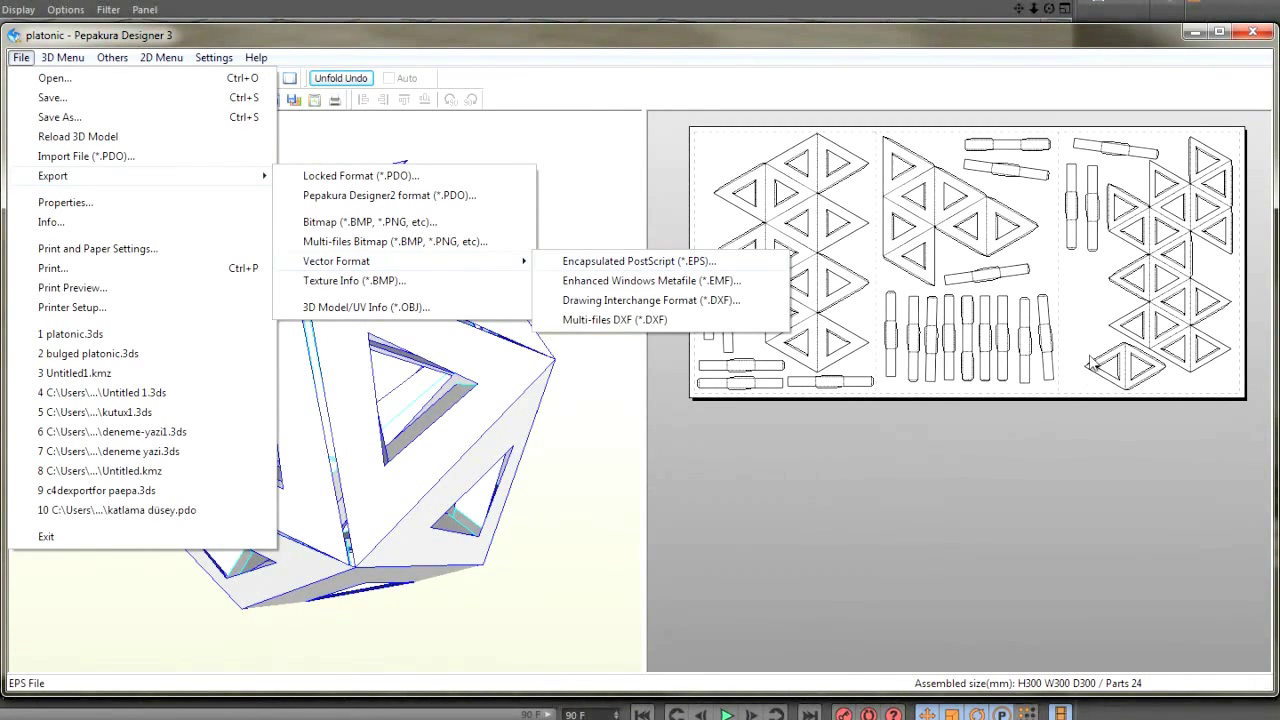
{"action": "key", "text": "Down"}
{"action": "key", "text": "Left"}
{"action": "key", "text": "Down"}
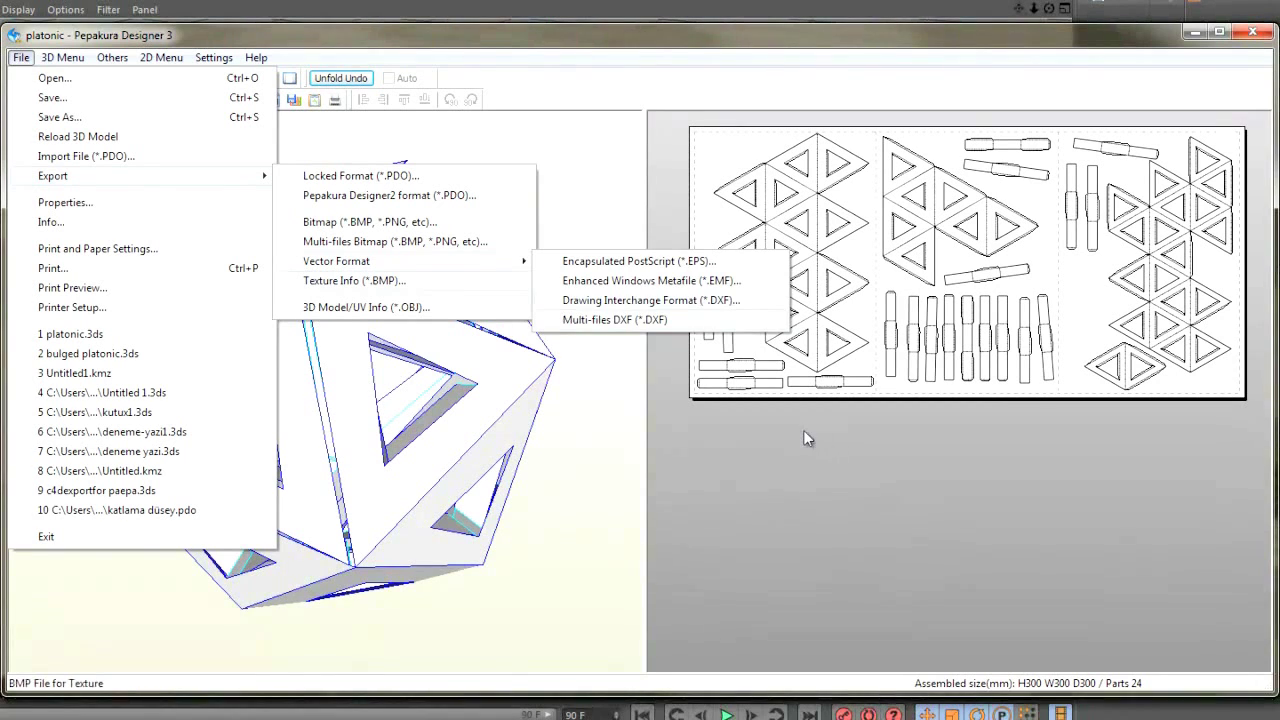
{"action": "key", "text": "Up"}
{"action": "key", "text": "Right"}
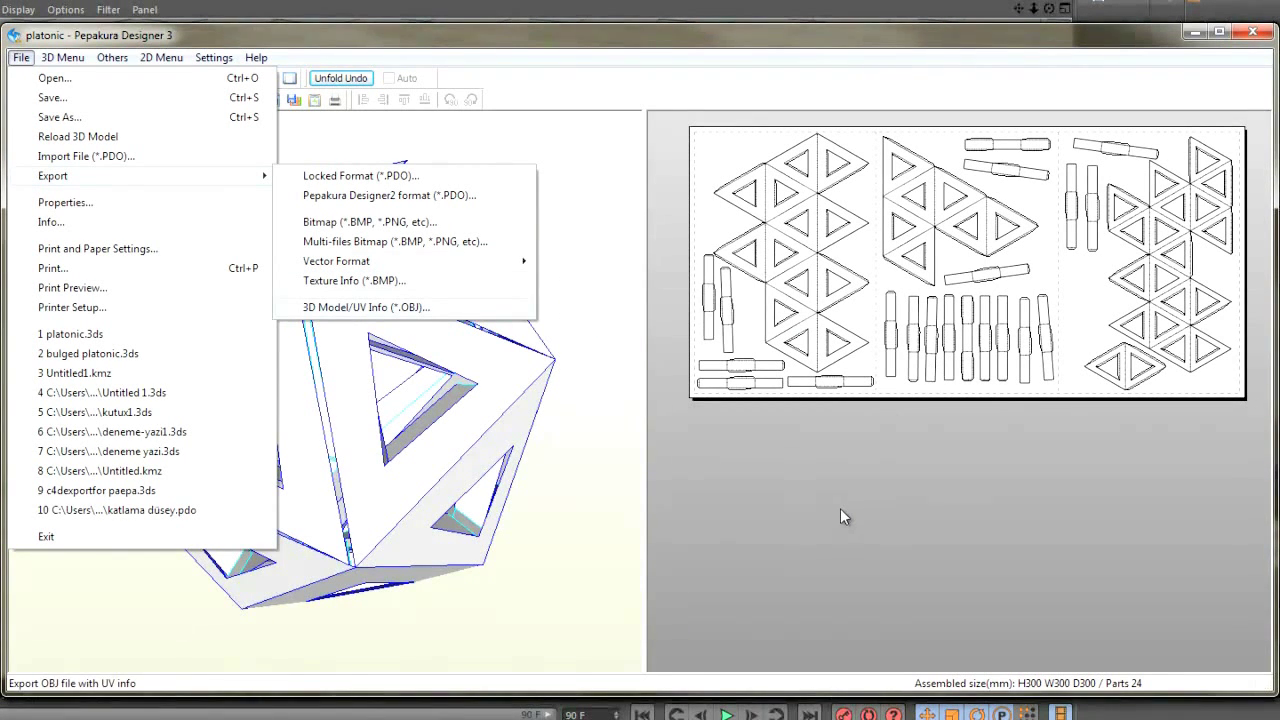
{"action": "key", "text": "Down"}
Close the export menus and zoom the 2D view in on the tall strip parts
{"action": "left_click", "coordinate": [832, 481]}
{"action": "scroll", "coordinate": [913, 320], "scroll_direction": "down", "scroll_amount": 2}
{"action": "scroll", "coordinate": [913, 318], "scroll_direction": "up", "scroll_amount": 2}
{"action": "scroll", "coordinate": [830, 480], "scroll_direction": "up", "scroll_amount": 2}
{"action": "scroll", "coordinate": [830, 505], "scroll_direction": "up", "scroll_amount": 2}
{"action": "scroll", "coordinate": [825, 532], "scroll_direction": "up", "scroll_amount": 2}
{"action": "scroll", "coordinate": [825, 532], "scroll_direction": "up", "scroll_amount": 1}
{"action": "scroll", "coordinate": [825, 533], "scroll_direction": "up", "scroll_amount": 1}
{"action": "scroll", "coordinate": [822, 535], "scroll_direction": "up", "scroll_amount": 1}
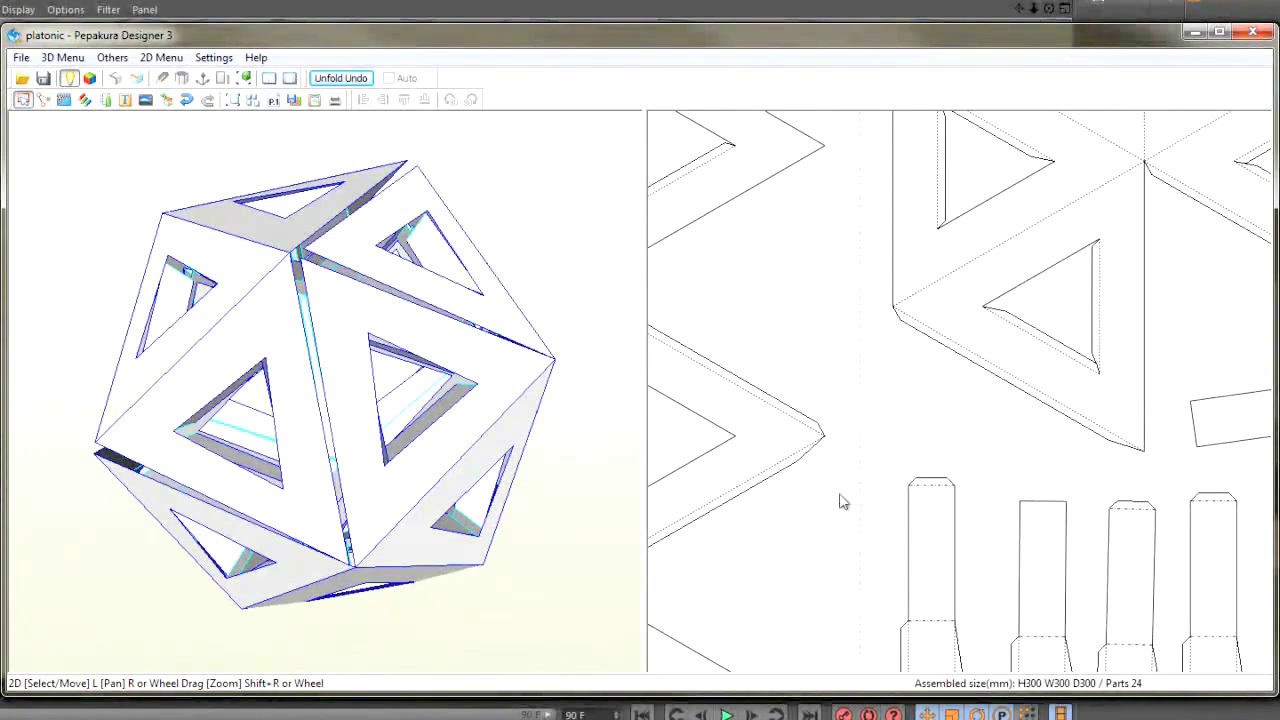
{"action": "right_click_drag", "start_coordinate": [830, 531], "coordinate": [903, 371]}
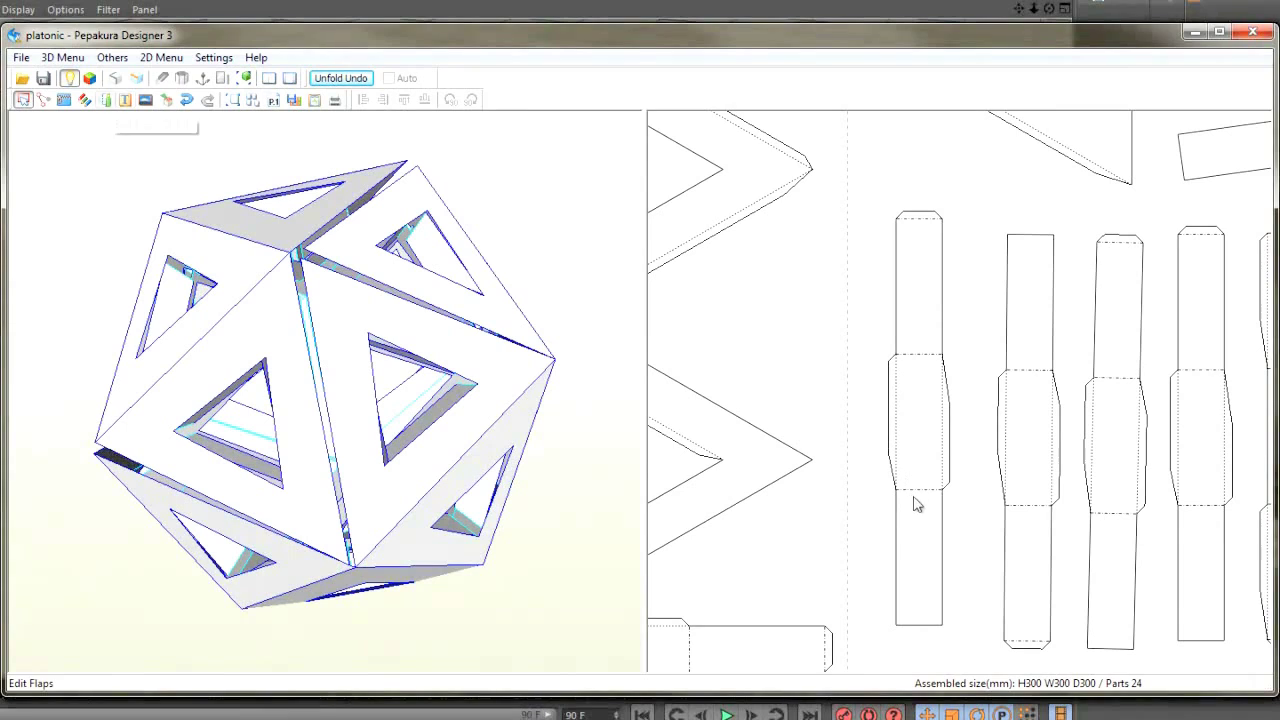
Open the Part List, toggle part Platonic-17 off and on, then close it
{"action": "key", "text": "ctrl+f"}
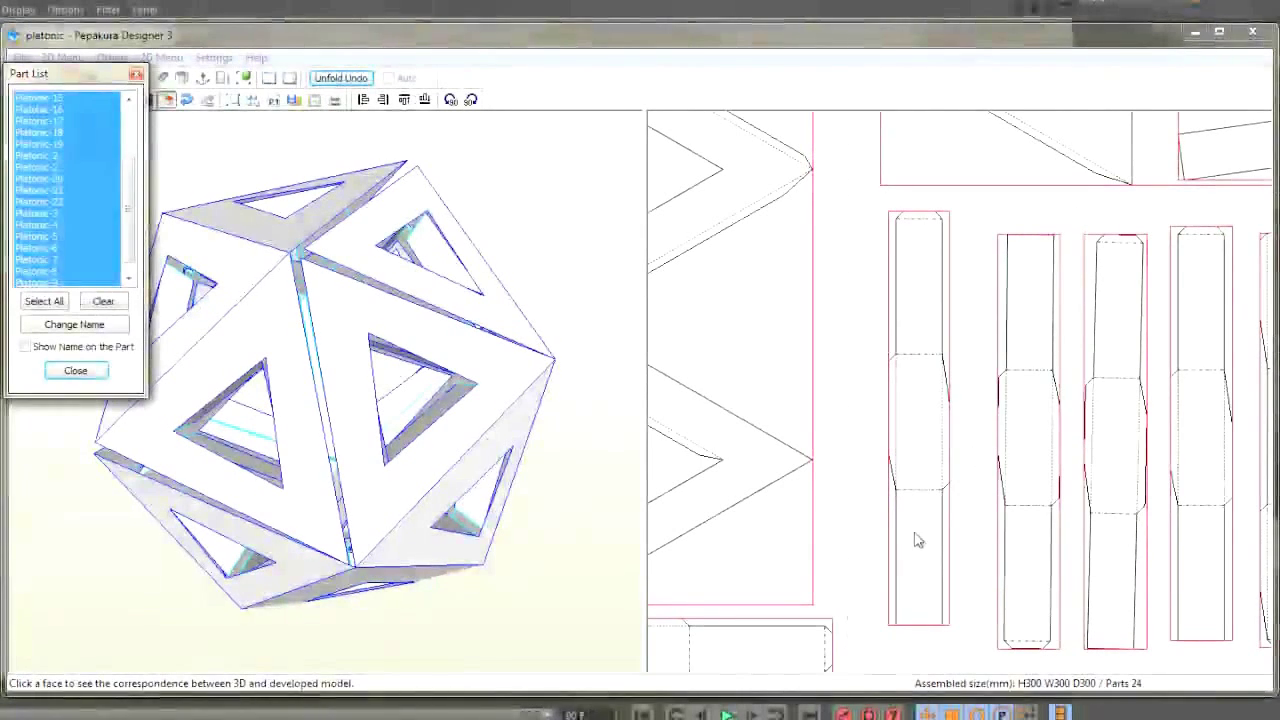
{"action": "left_click", "coordinate": [933, 530]}
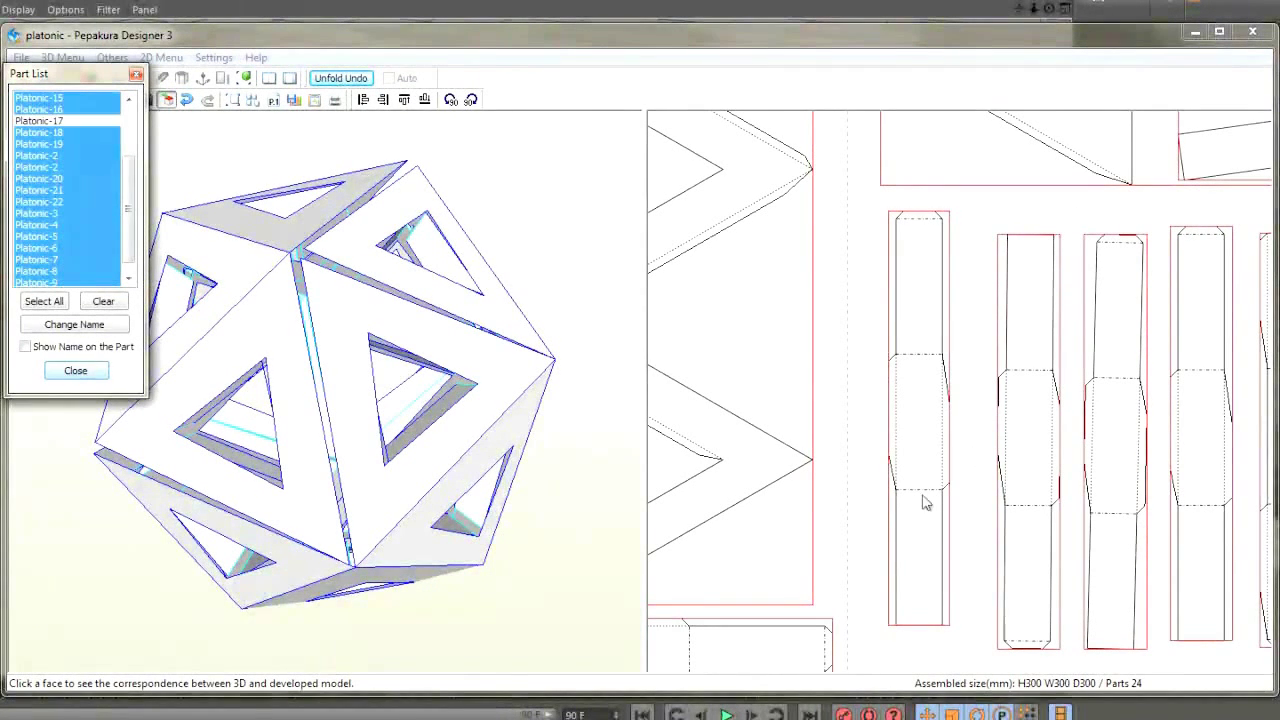
{"action": "left_click", "coordinate": [924, 536]}
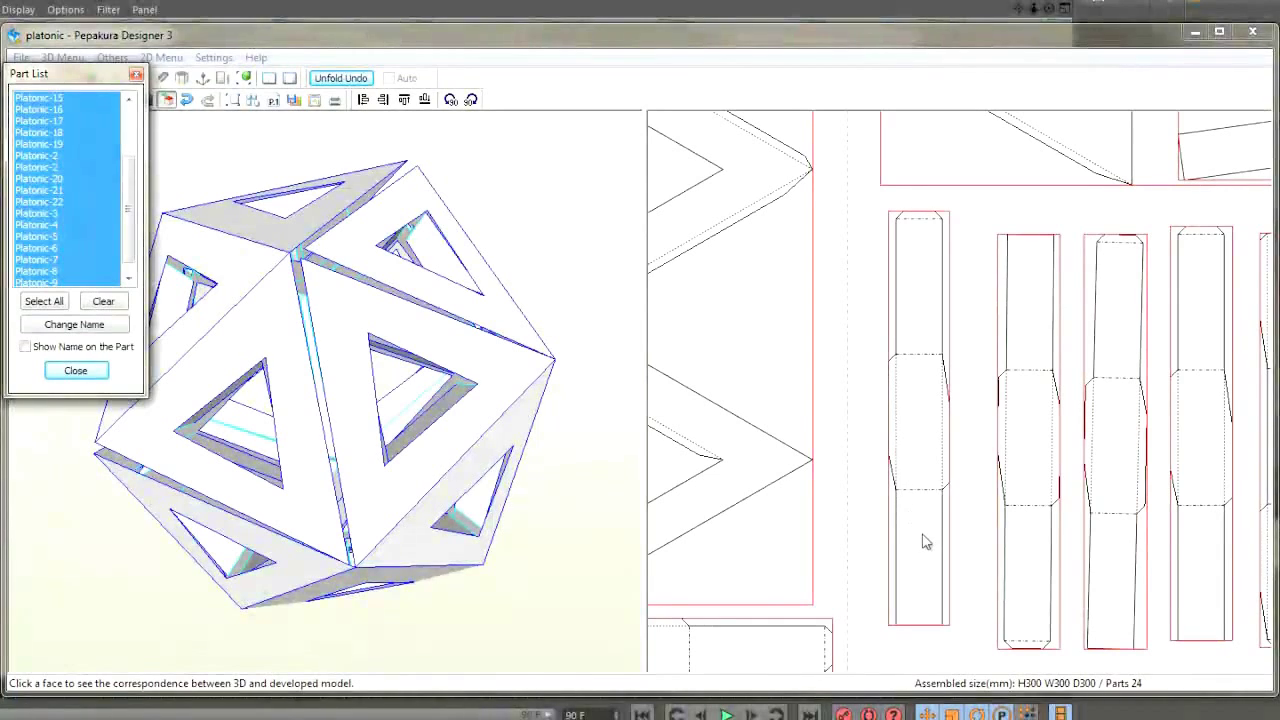
{"action": "key", "text": "Escape"}
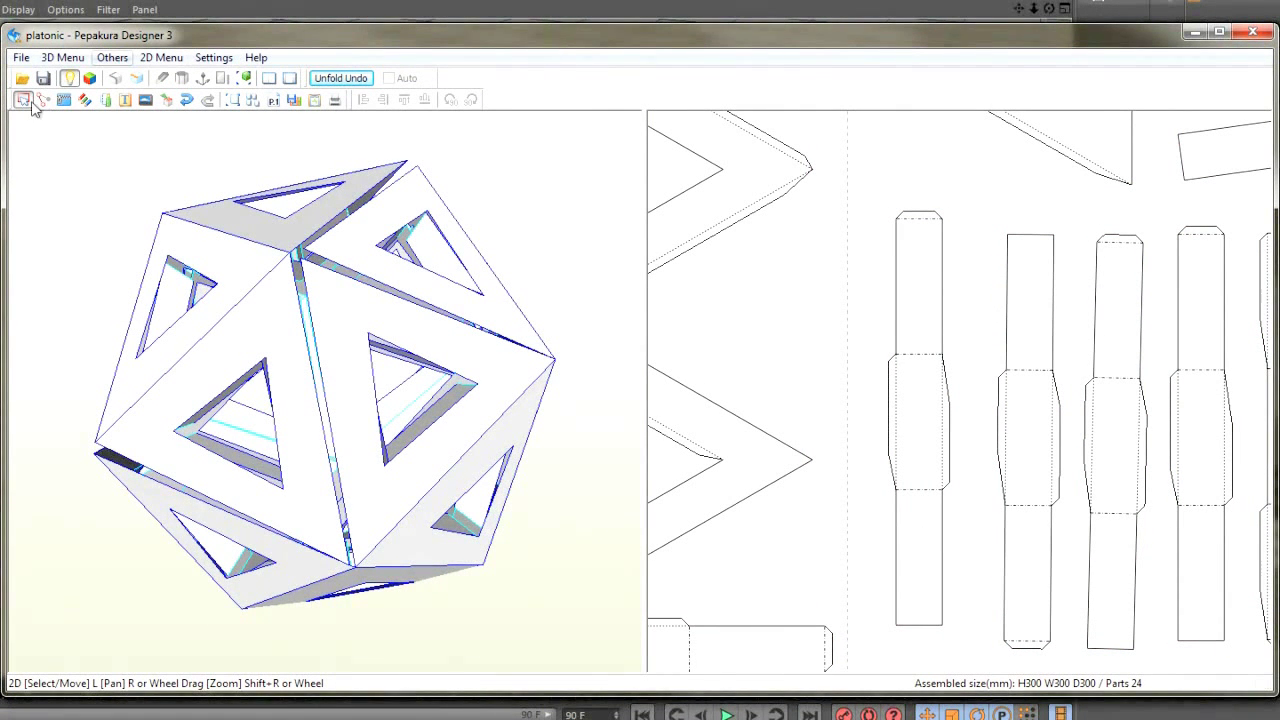
Enable Show Edge ID from the 2D Menu and zoom the 2D pane to read the numbers
{"action": "key", "text": "alt+2"}
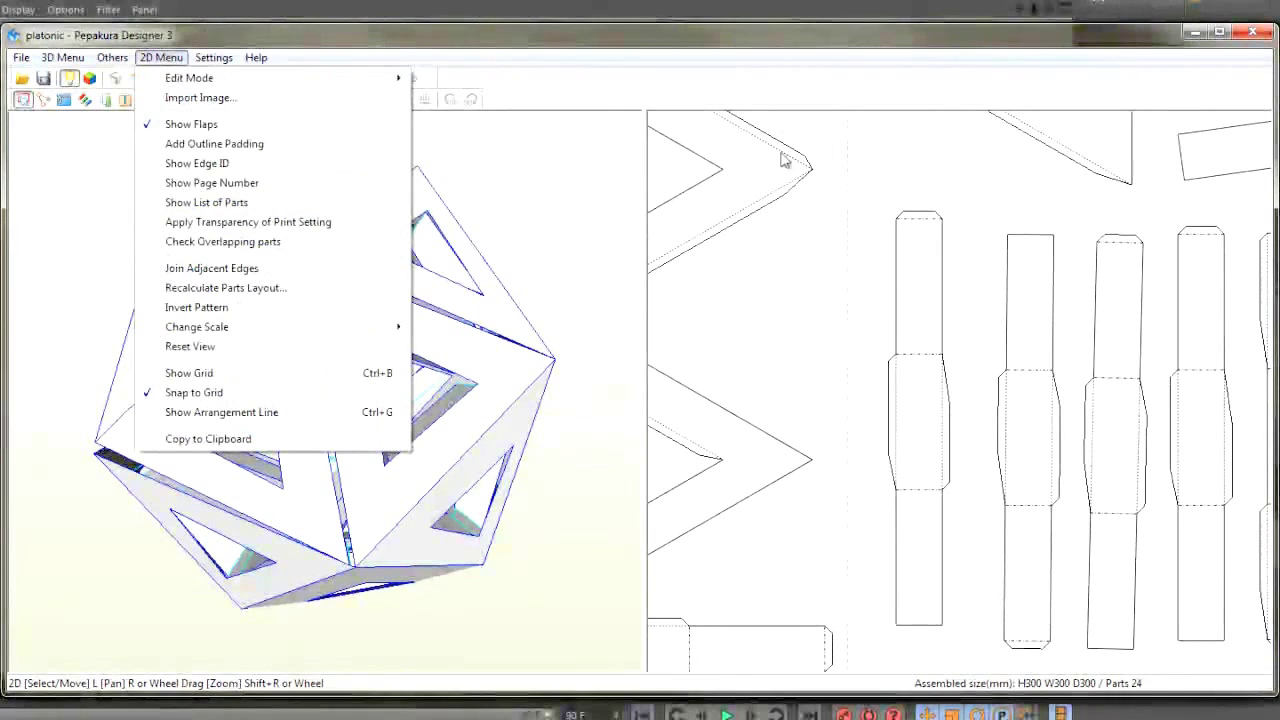
{"action": "key", "text": "Down"}
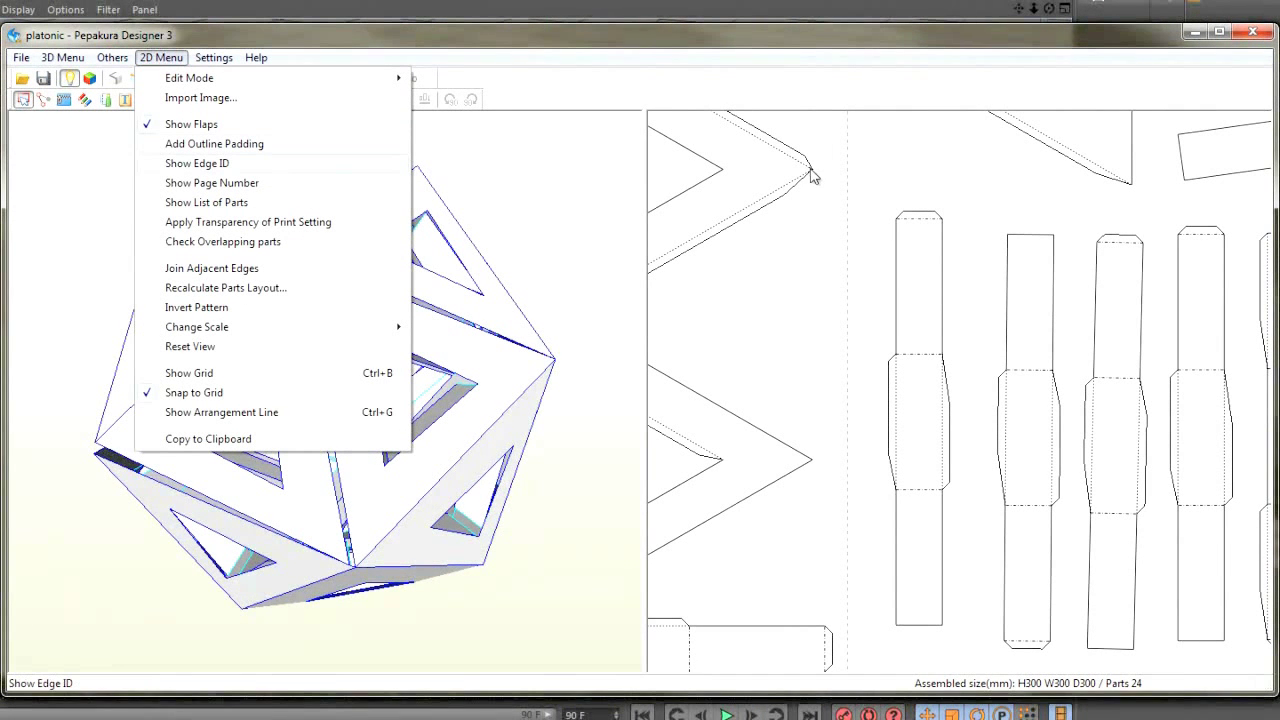
{"action": "left_click", "coordinate": [812, 178]}
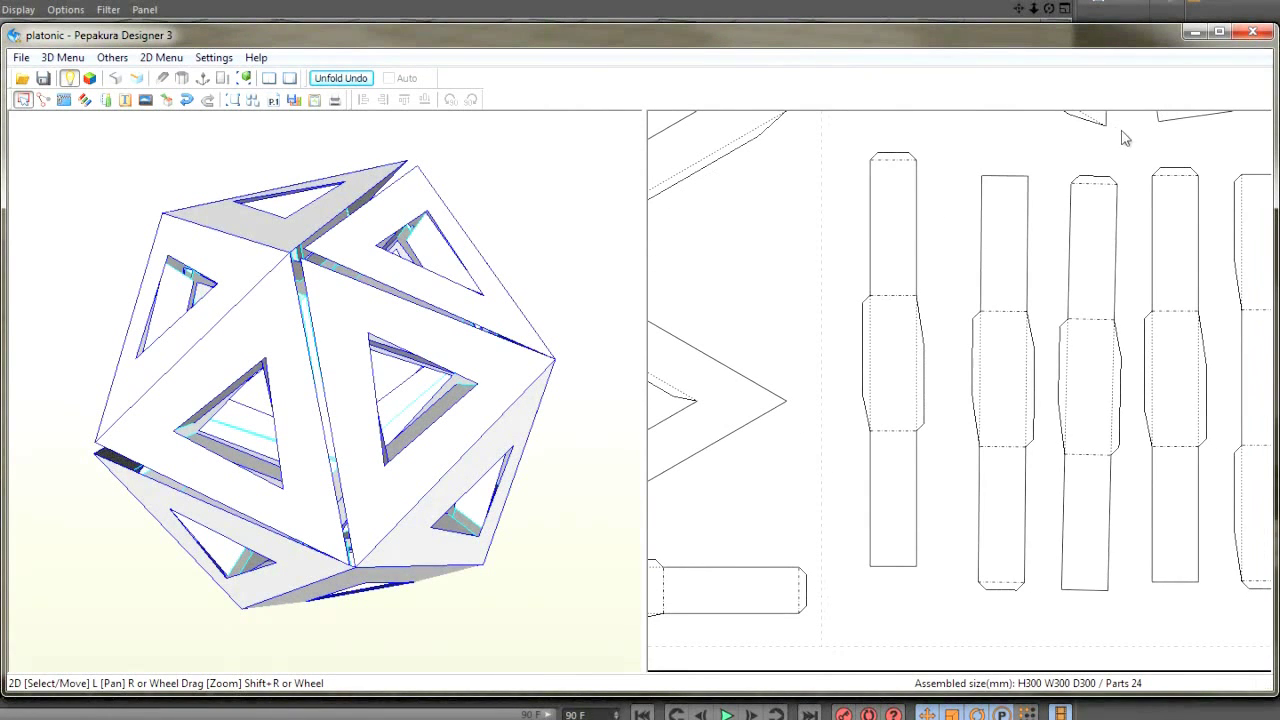
{"action": "scroll", "coordinate": [1117, 156], "scroll_direction": "up", "scroll_amount": 3}
{"action": "scroll", "coordinate": [1110, 250], "scroll_direction": "down", "scroll_amount": 3}
{"action": "scroll", "coordinate": [1130, 300], "scroll_direction": "up", "scroll_amount": 3}
{"action": "scroll", "coordinate": [1127, 170], "scroll_direction": "up", "scroll_amount": 2}
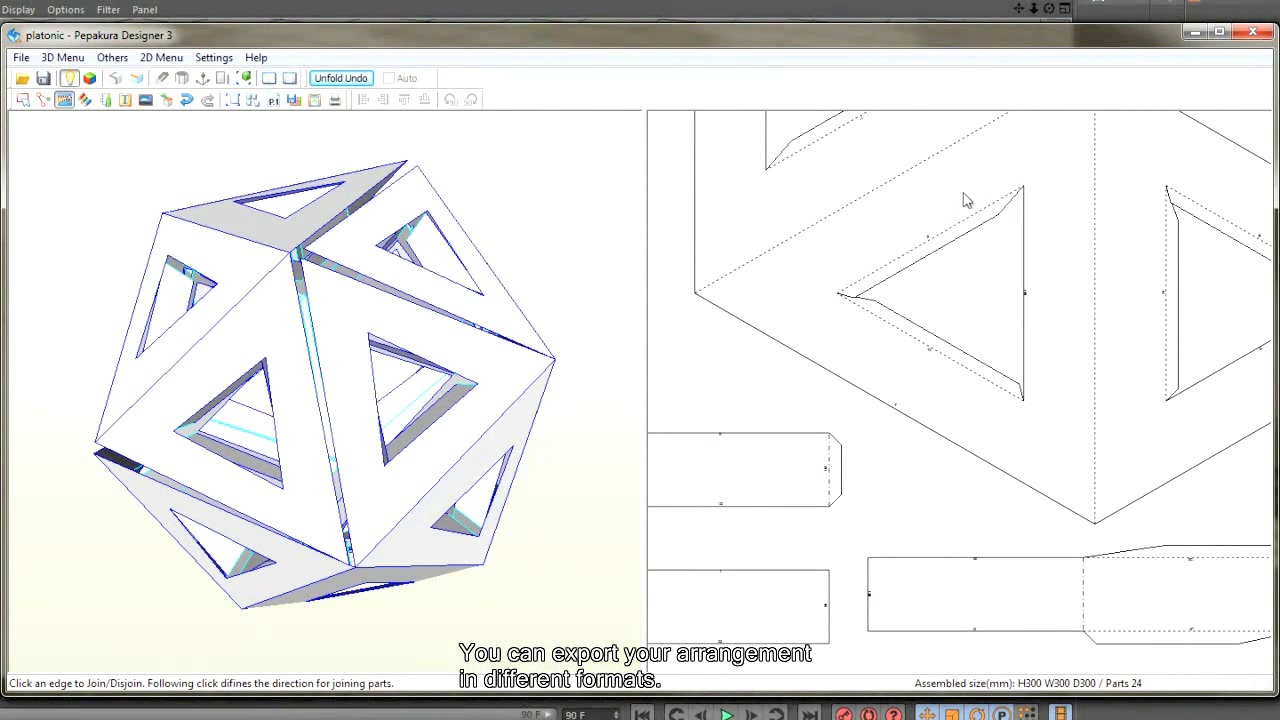
Enter flap editing with the detail options 'Switch Flap Position' and 'Do Nothing', then inspect linked edges
{"action": "key", "text": "ctrl+f"}
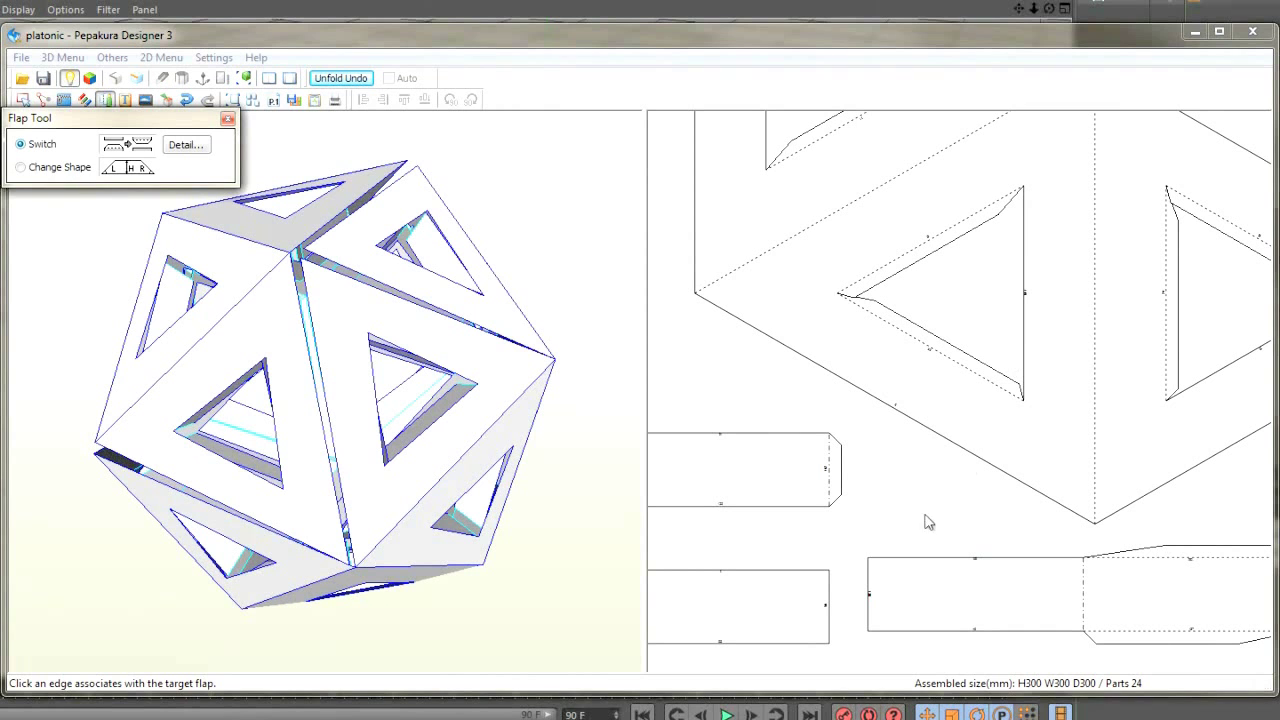
{"action": "key", "text": "Return"}
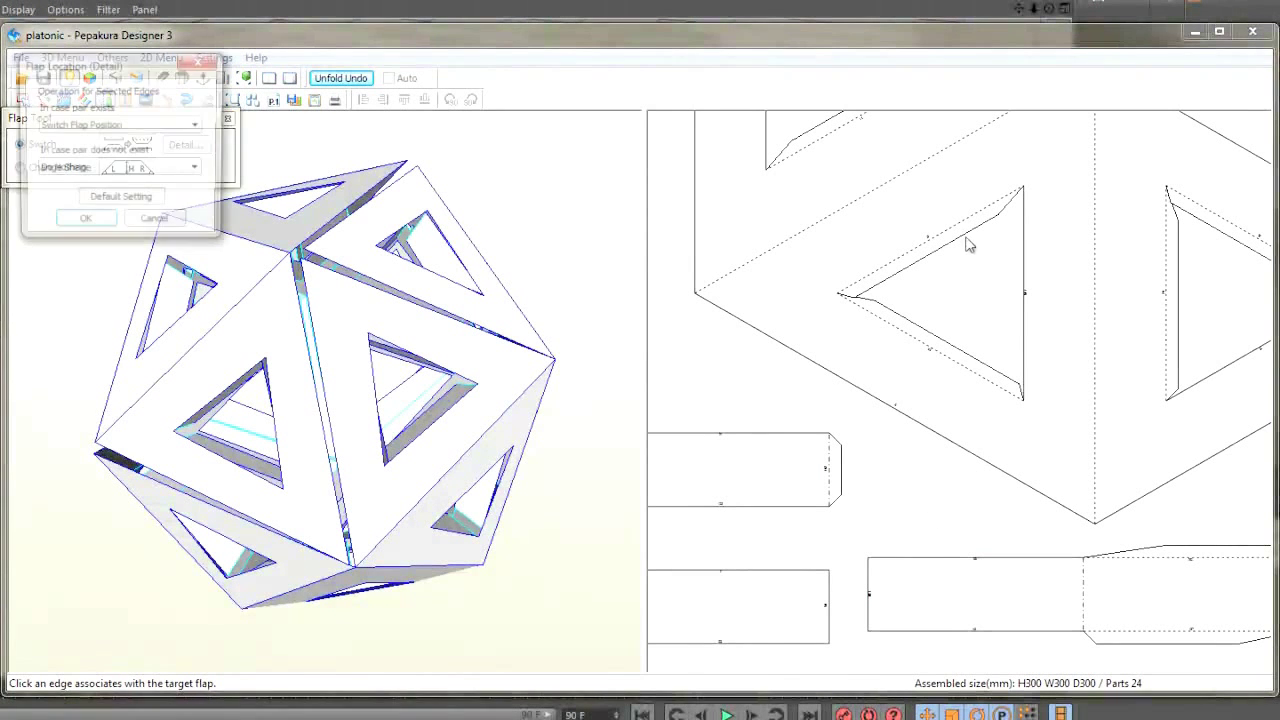
{"action": "mouse_move", "coordinate": [110, 64]}
{"action": "left_mouse_down"}
{"action": "mouse_move", "coordinate": [181, 97]}
{"action": "mouse_move", "coordinate": [415, 143]}
{"action": "left_mouse_up"}
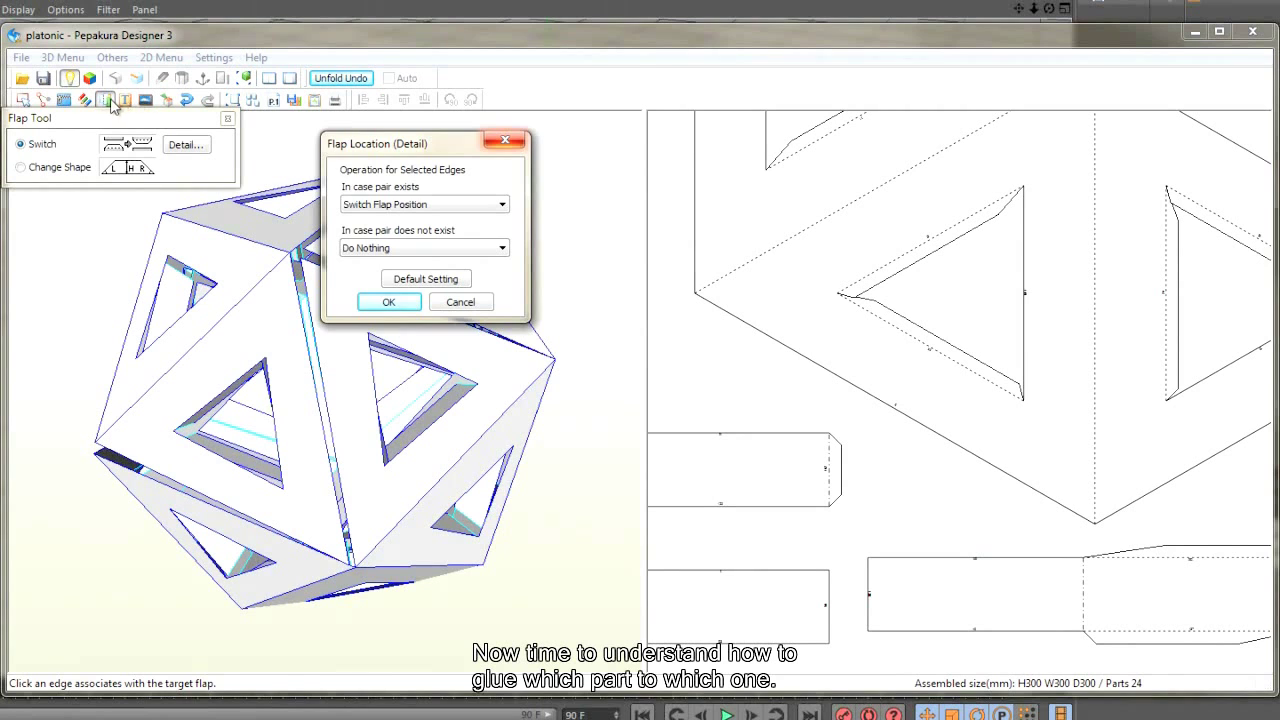
{"action": "key", "text": "Return"}
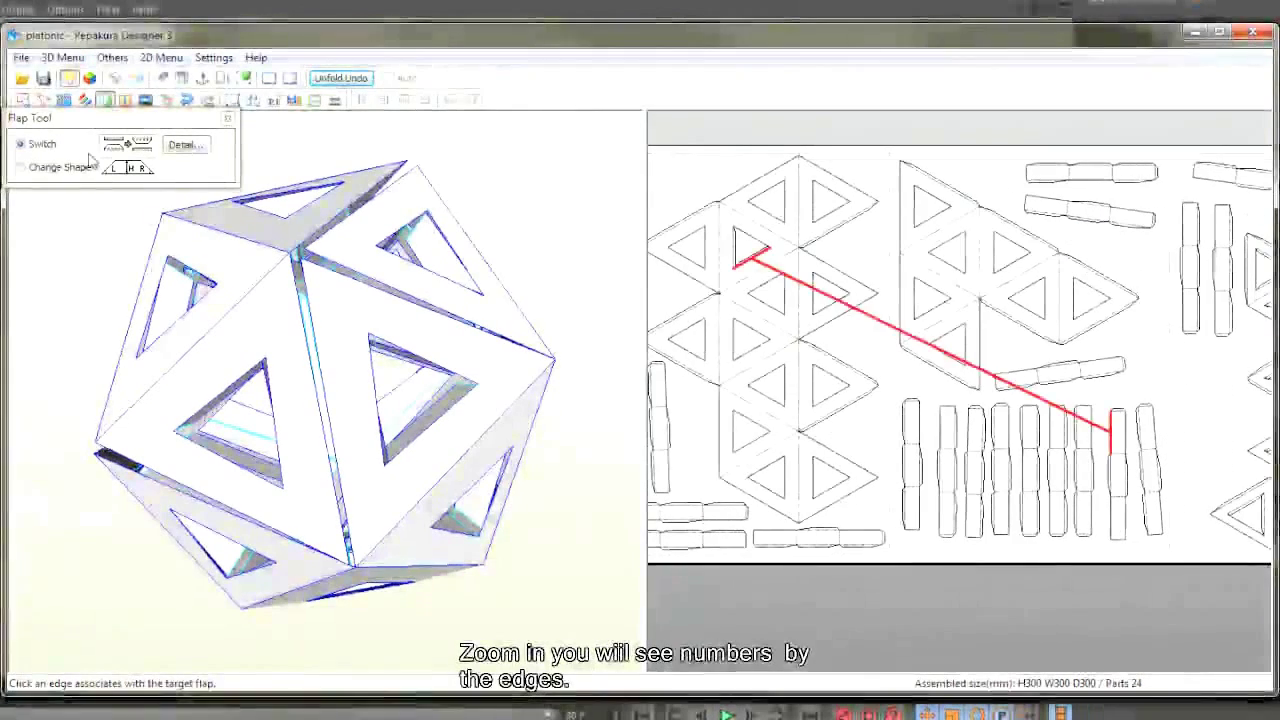
{"action": "scroll", "coordinate": [880, 353], "scroll_direction": "up", "scroll_amount": 3}
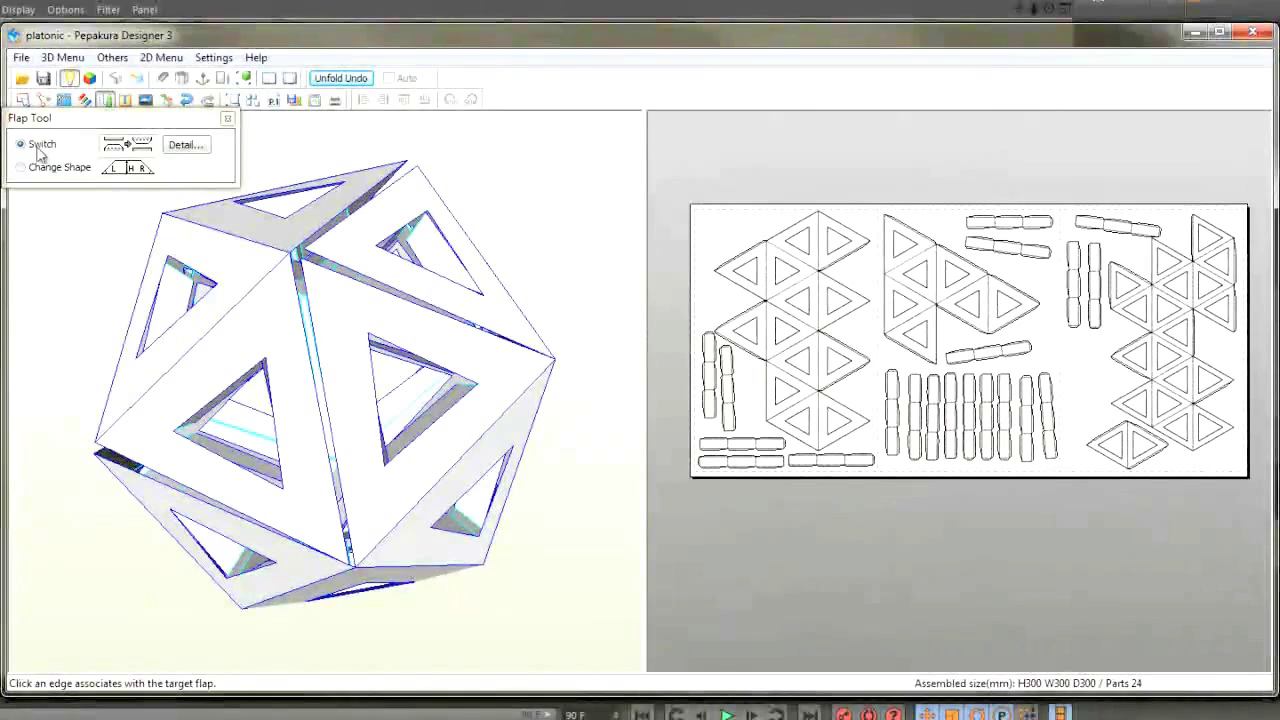
Print to the HP Officejet 7500 E910, accept the scale prompt and preview page 1
{"action": "left_click", "coordinate": [227, 118]}
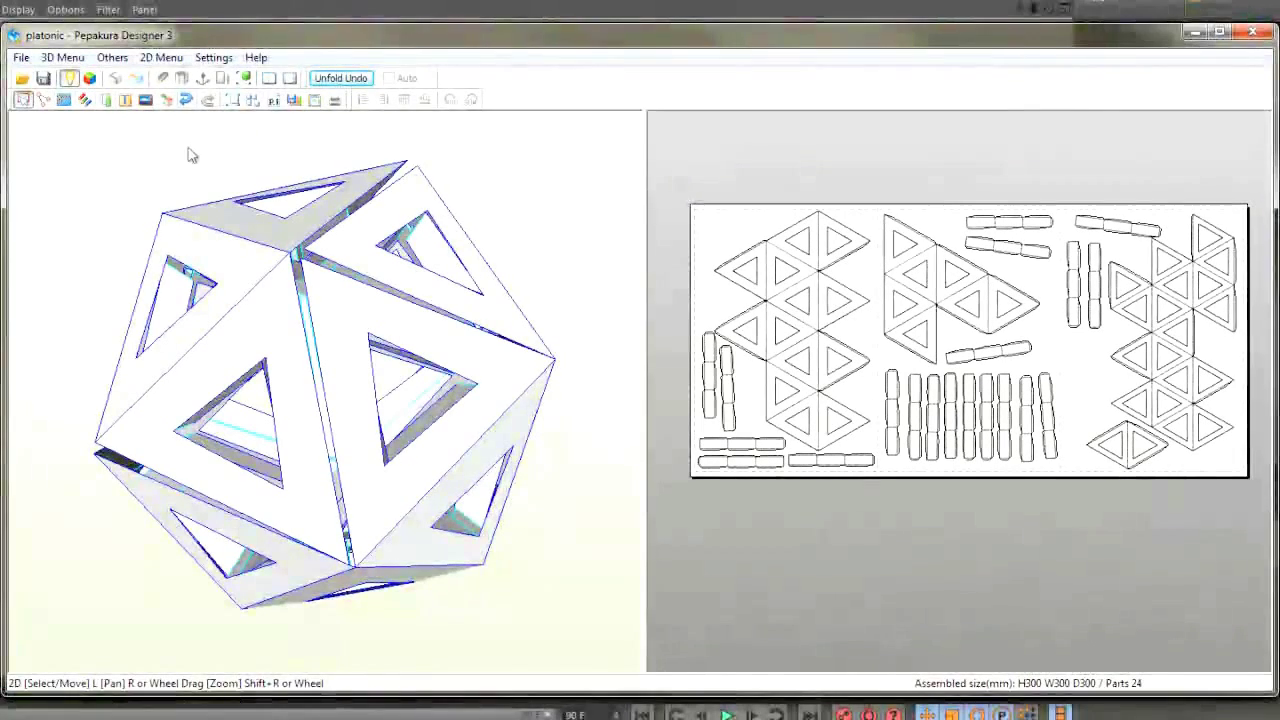
{"action": "left_click", "coordinate": [208, 95]}
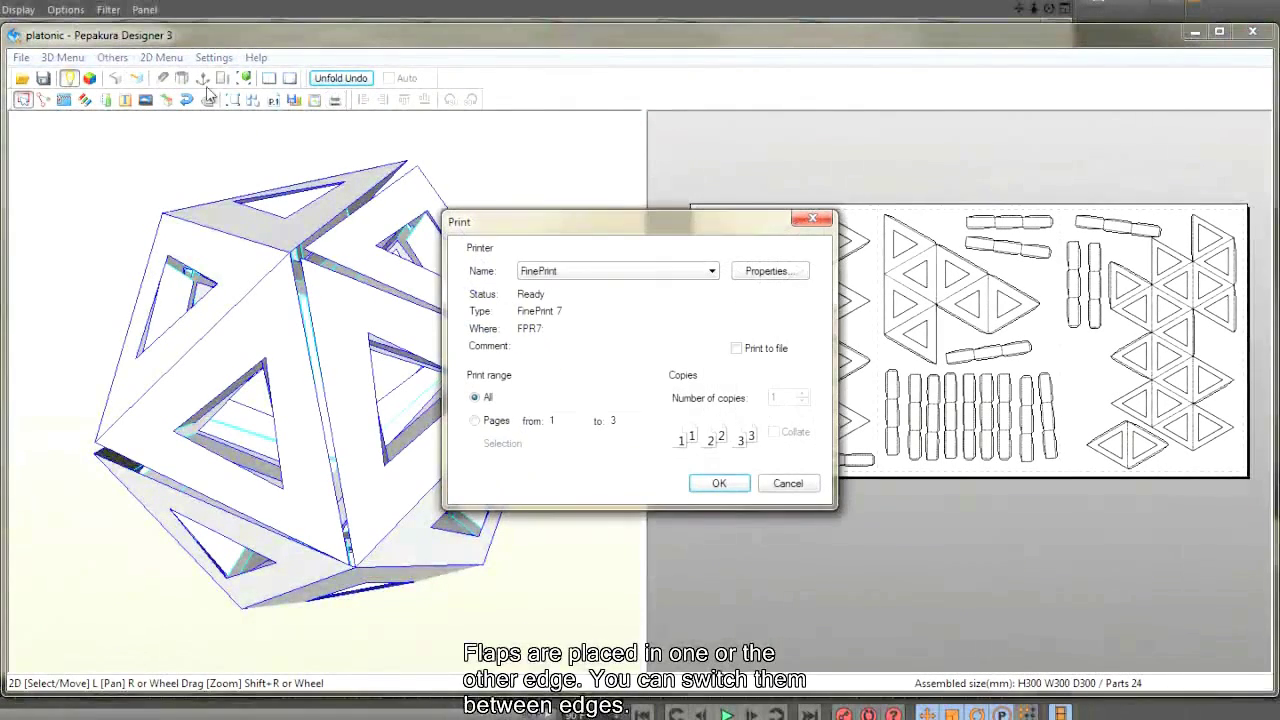
{"action": "left_click", "coordinate": [640, 271]}
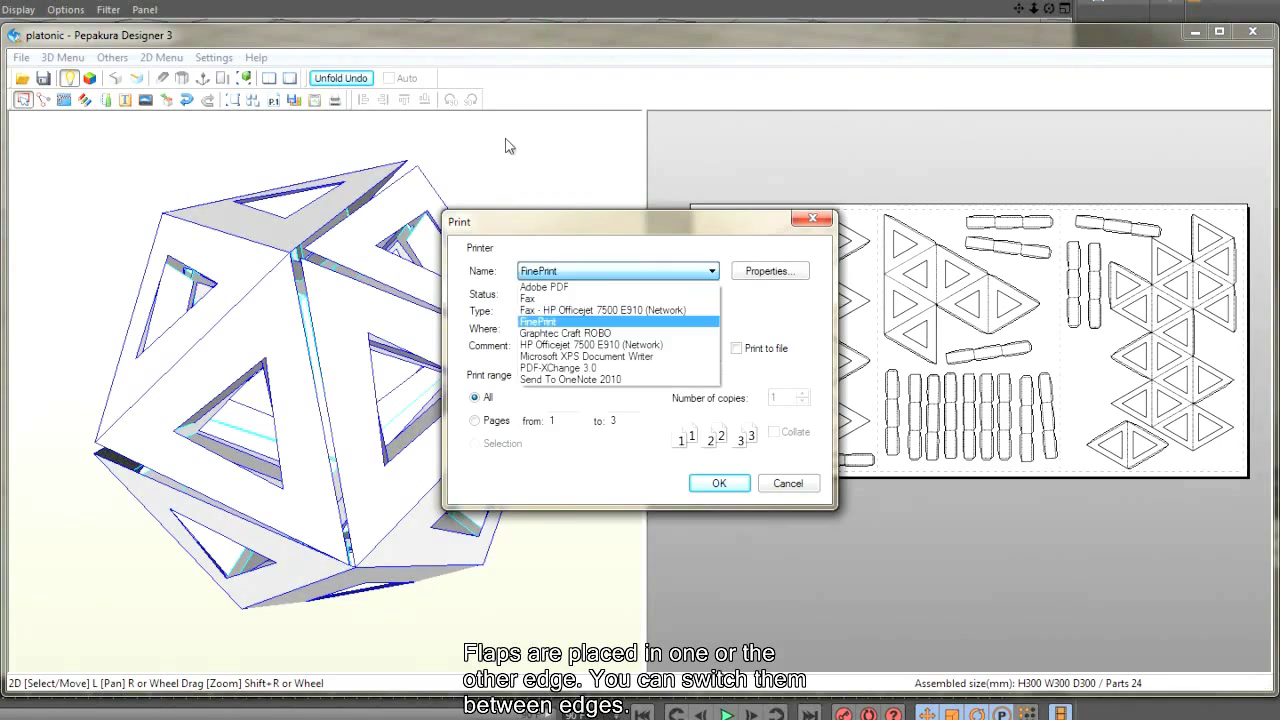
{"action": "left_click", "coordinate": [922, 345]}
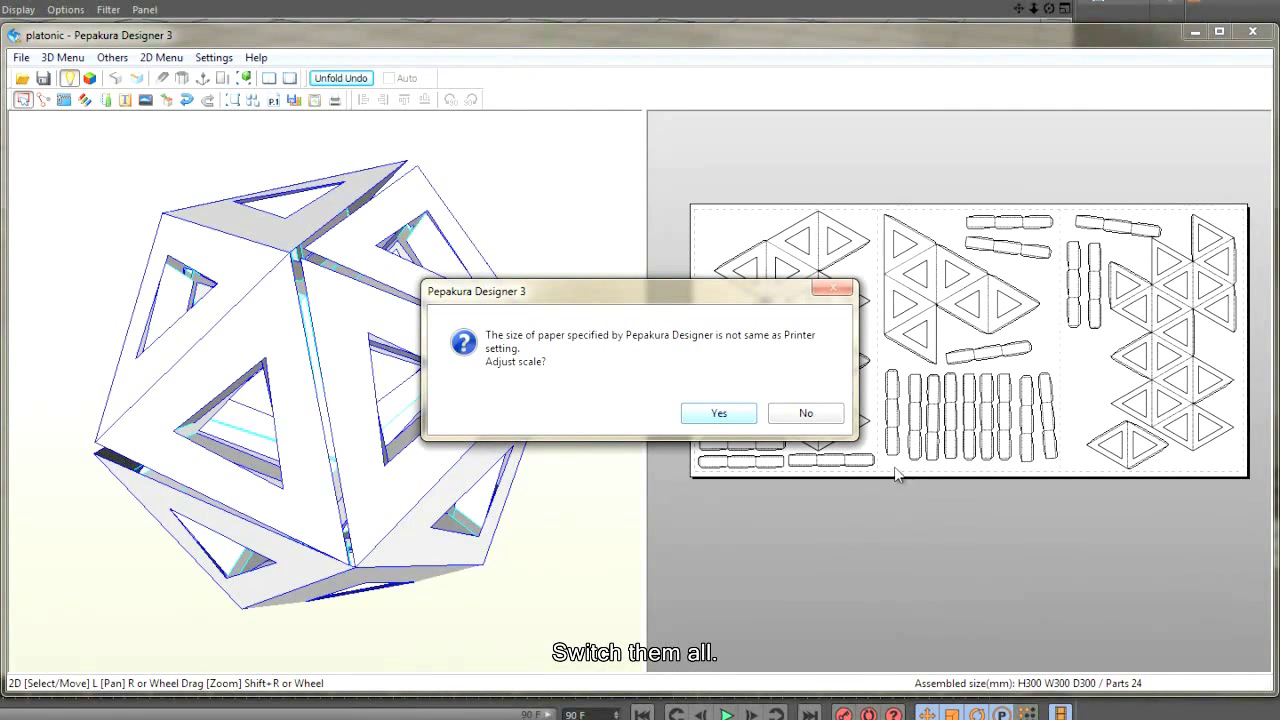
{"action": "key", "text": "Return"}
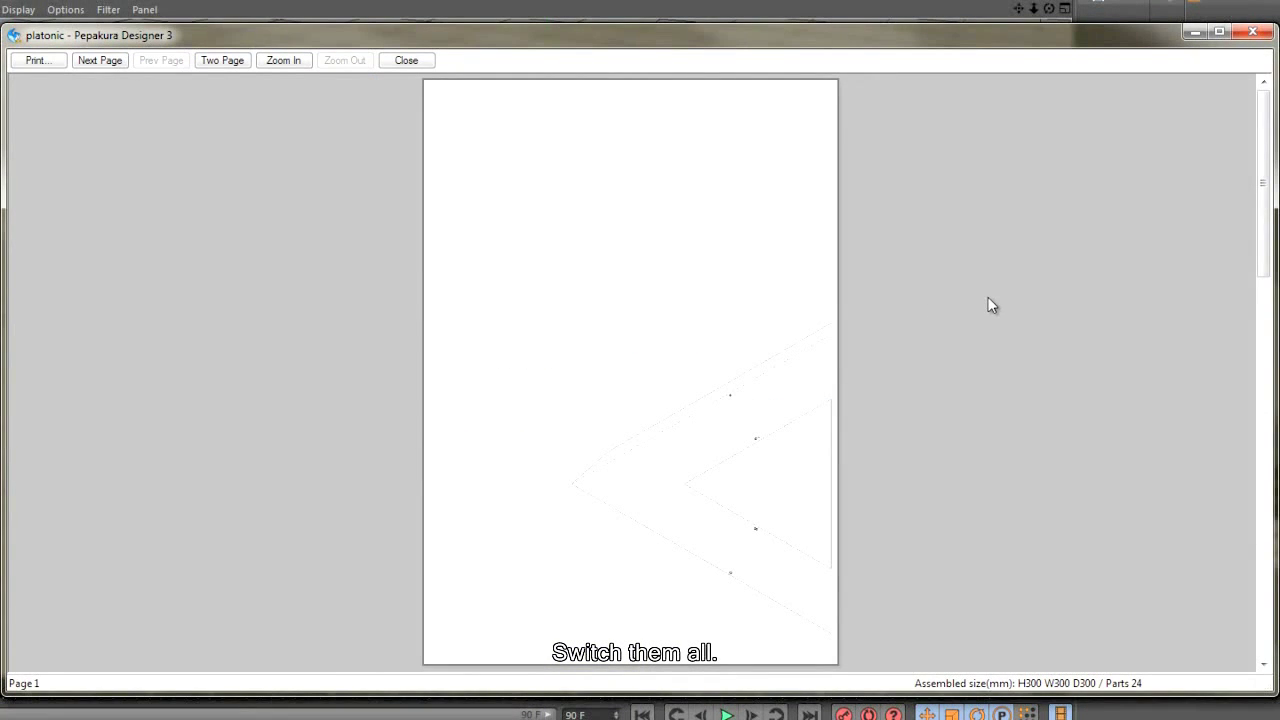
Zoom in on the first previewed page, then close the print preview
{"action": "left_click", "coordinate": [900, 345]}
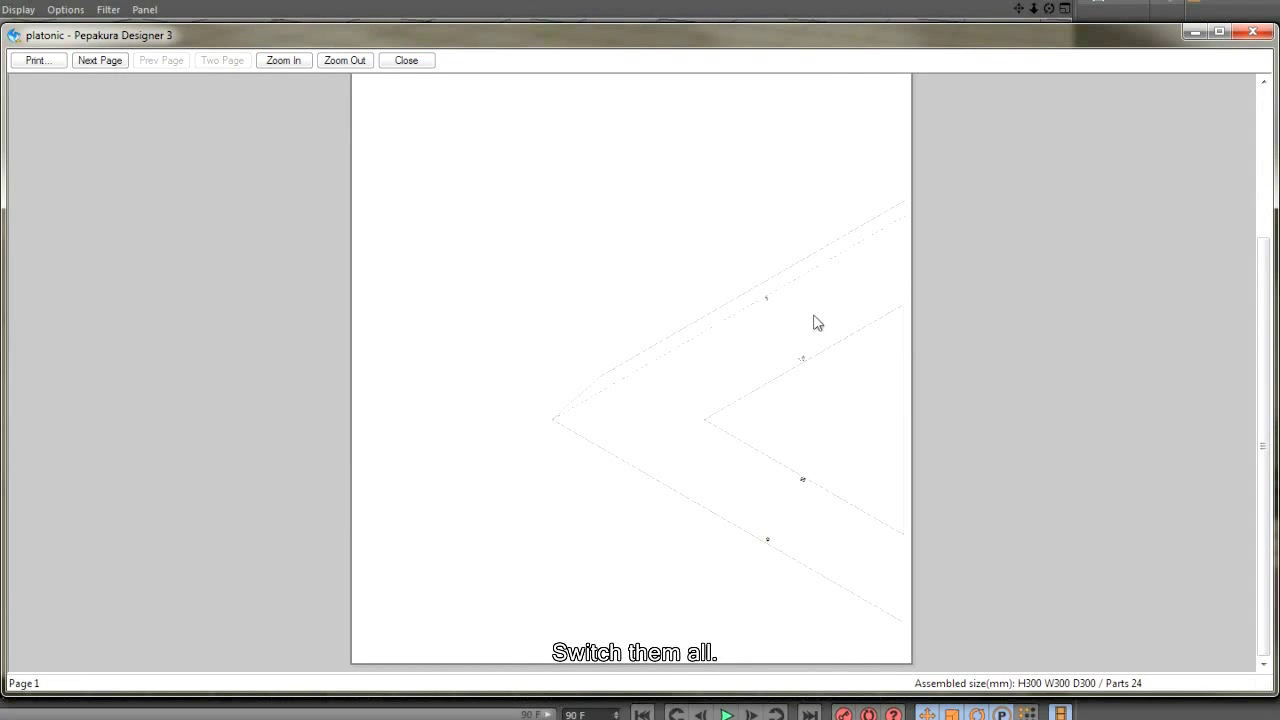
{"action": "key", "text": "Escape"}
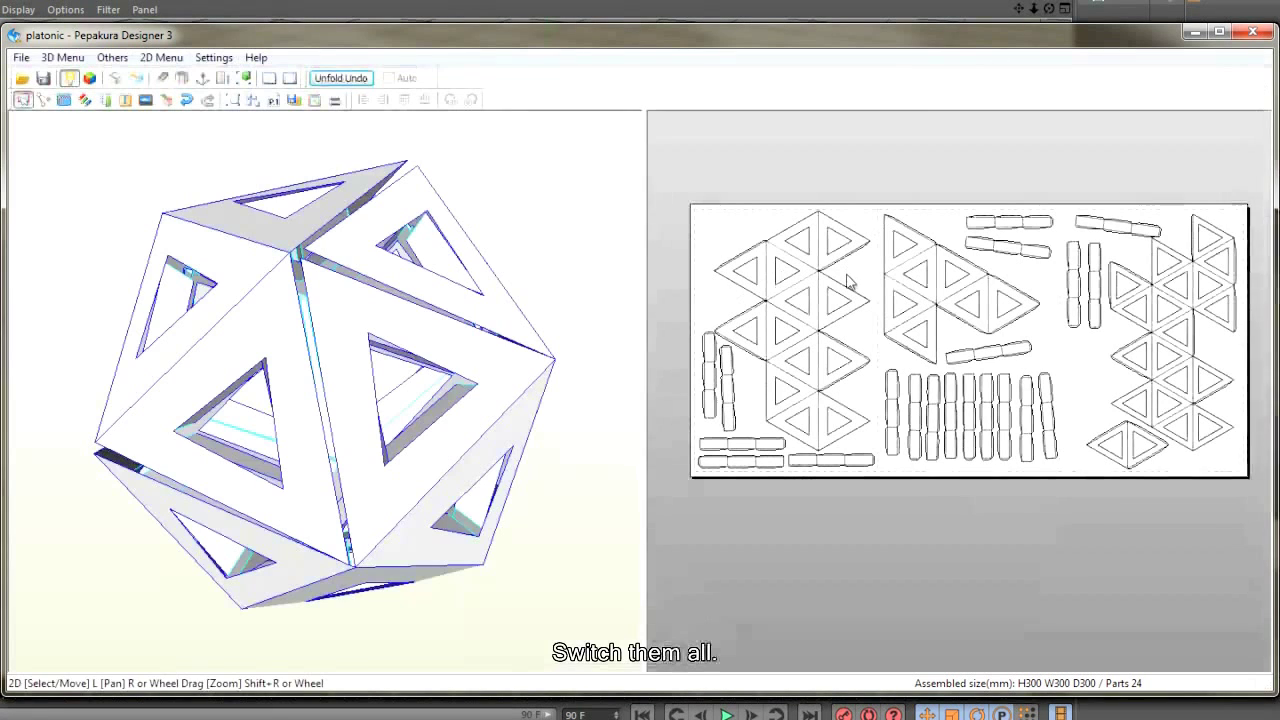